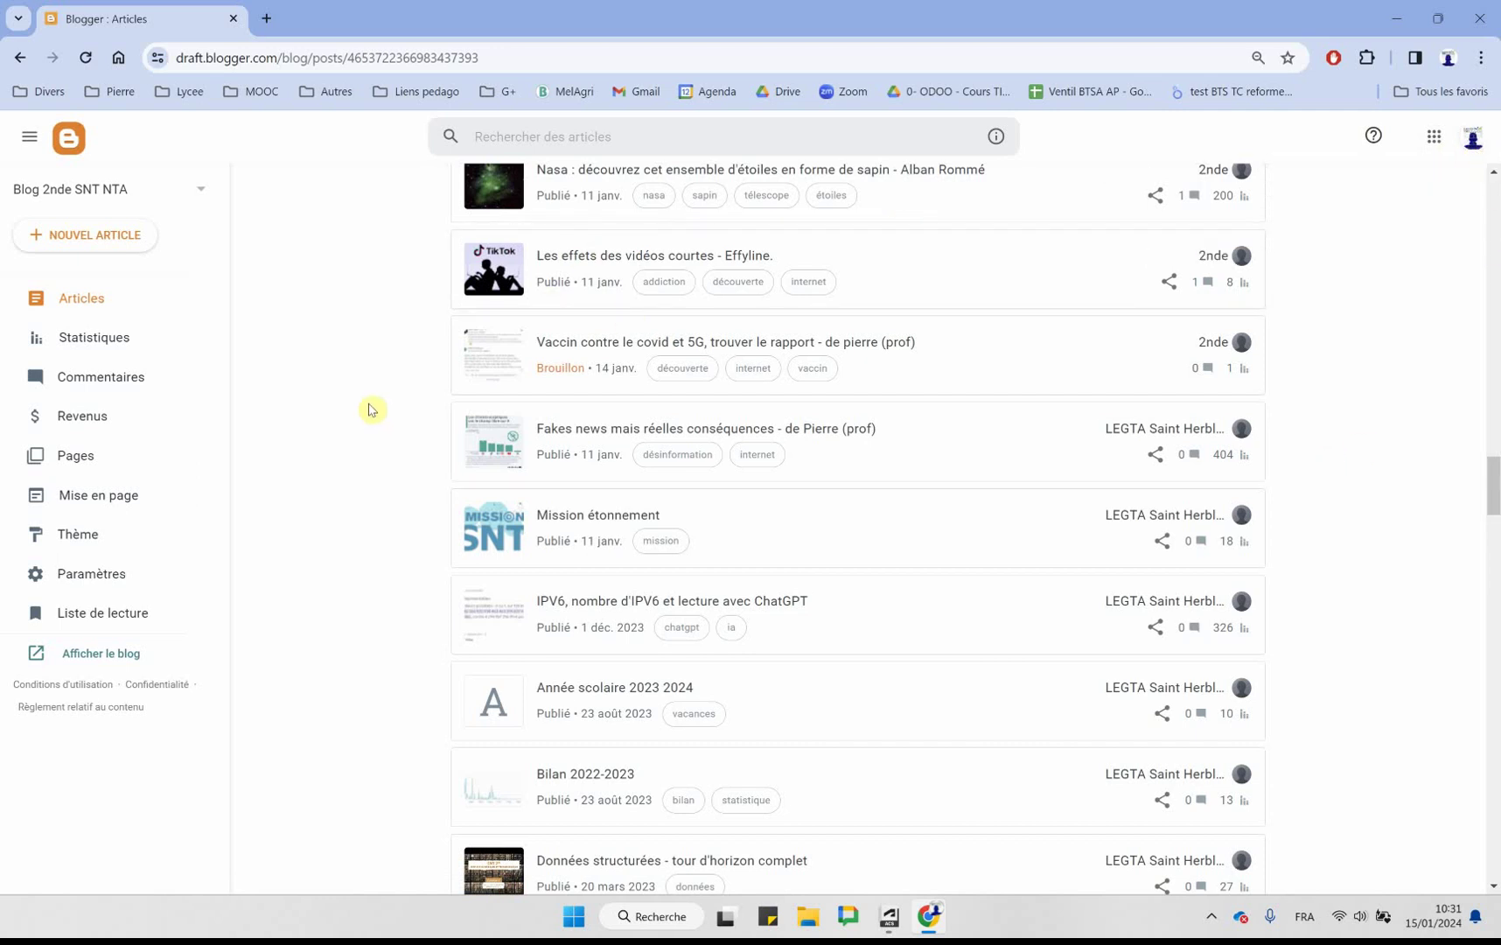
- Examine the labels assigned to the recent student posts in the article list, down to the "Mission échange" post
click(158, 306)
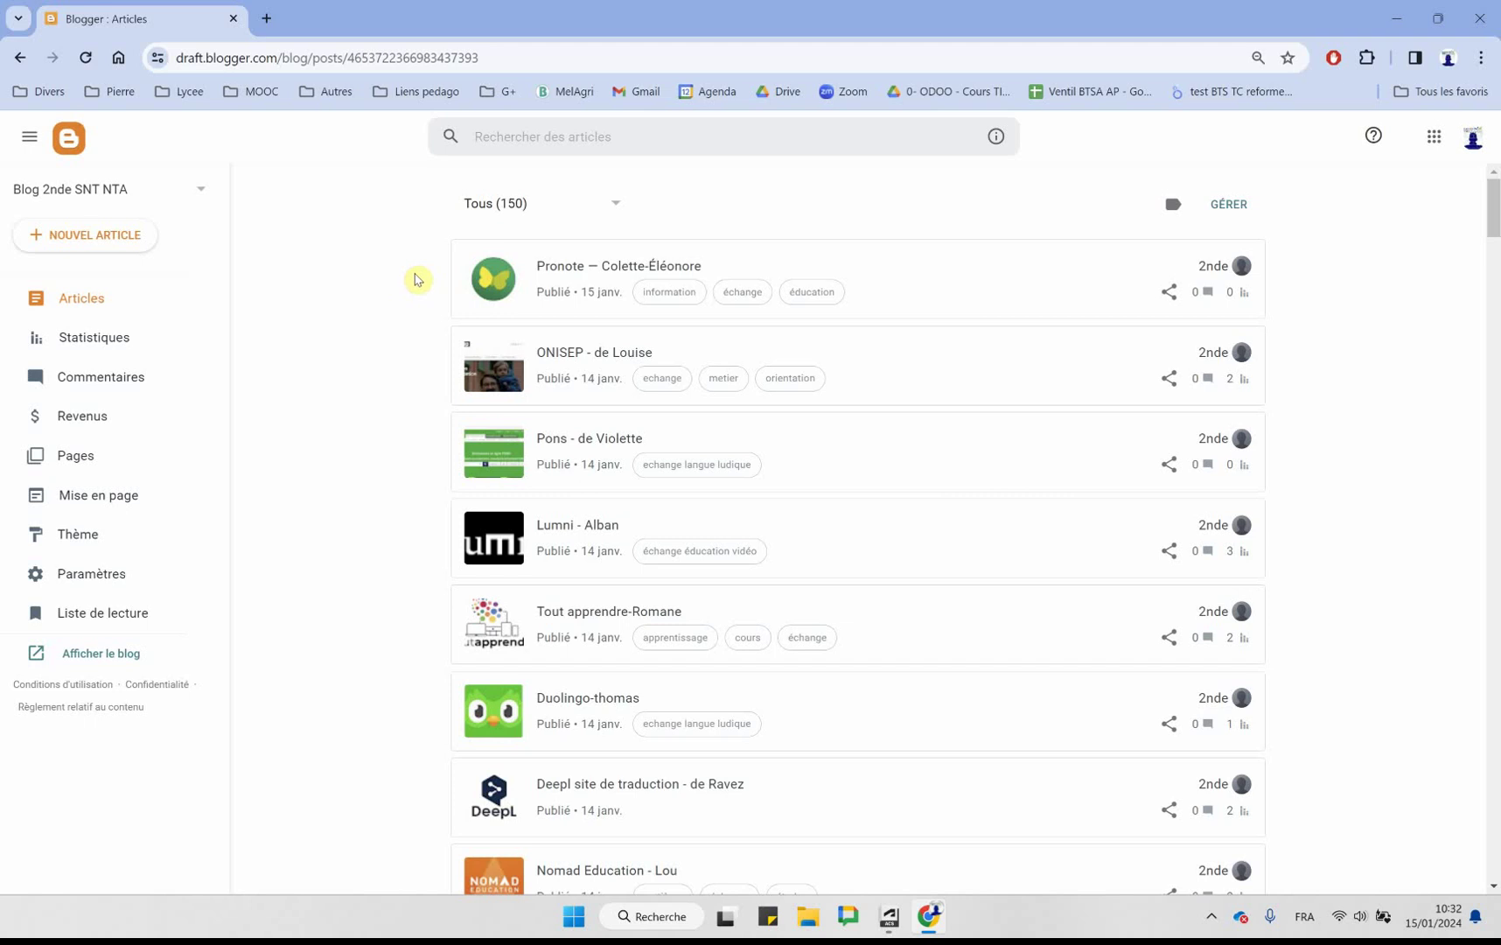
scroll(404, 280, down, 10)
scroll(416, 281, down, 5)
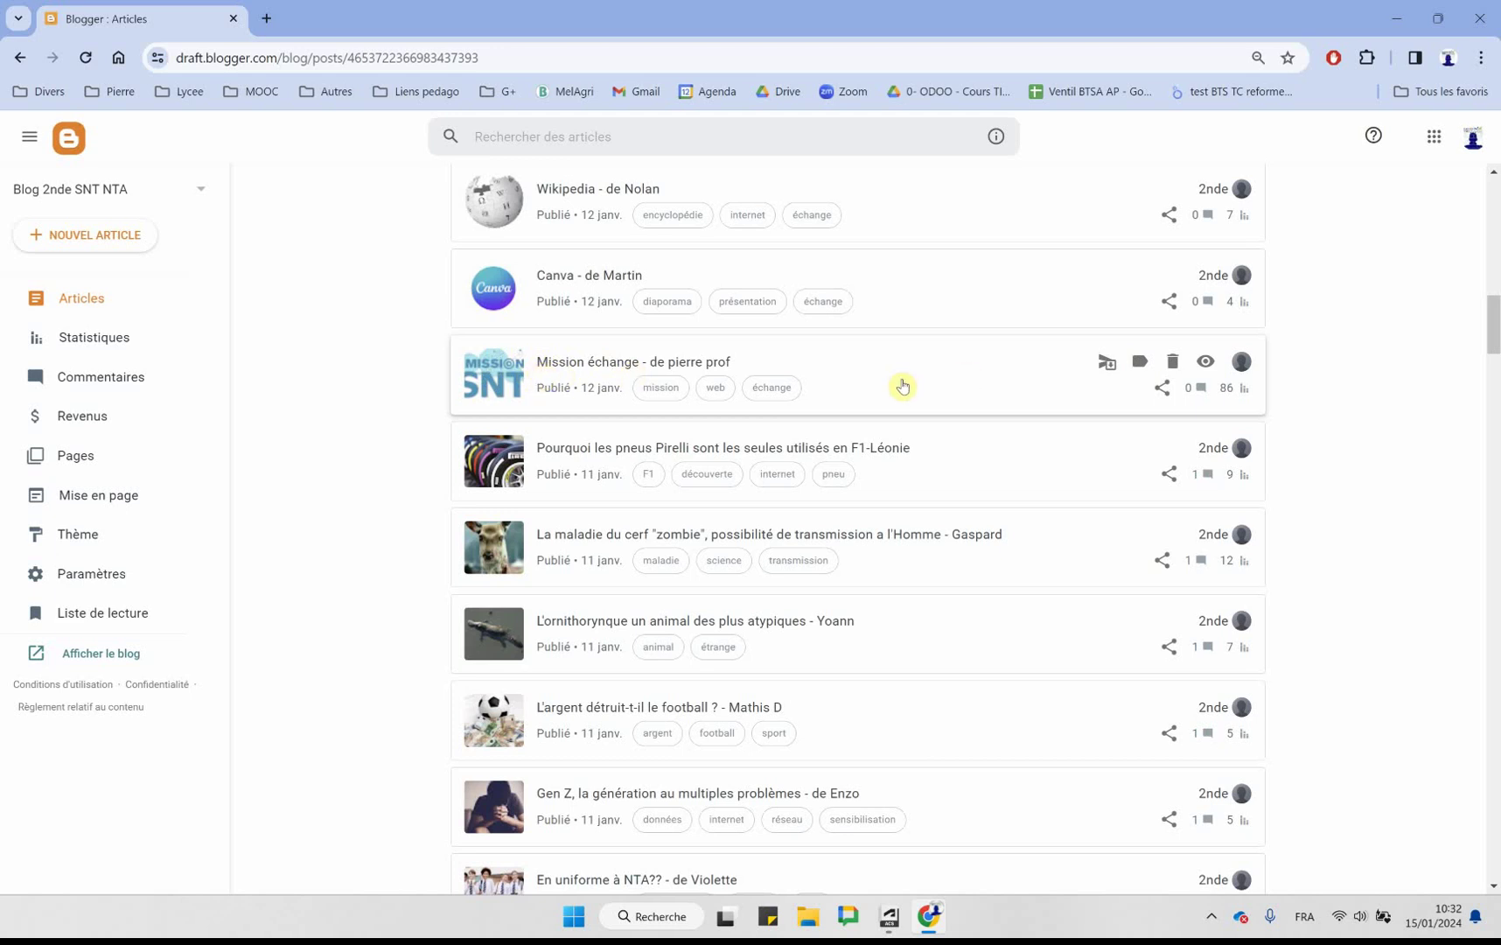
scroll(902, 388, up, 1)
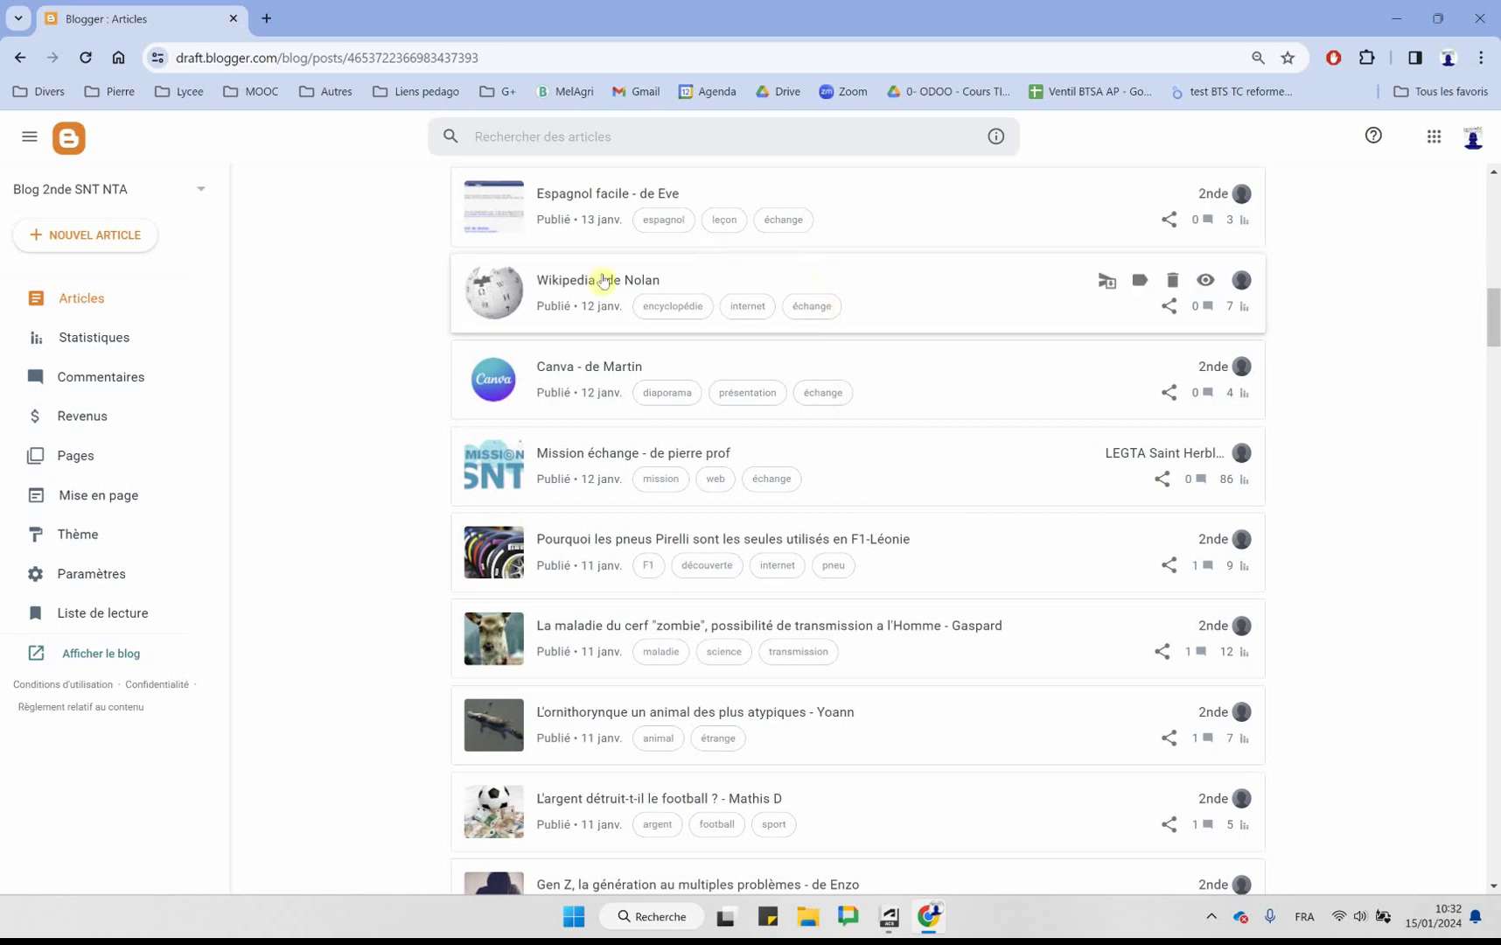
scroll(600, 289, up, 2)
scroll(879, 297, up, 3)
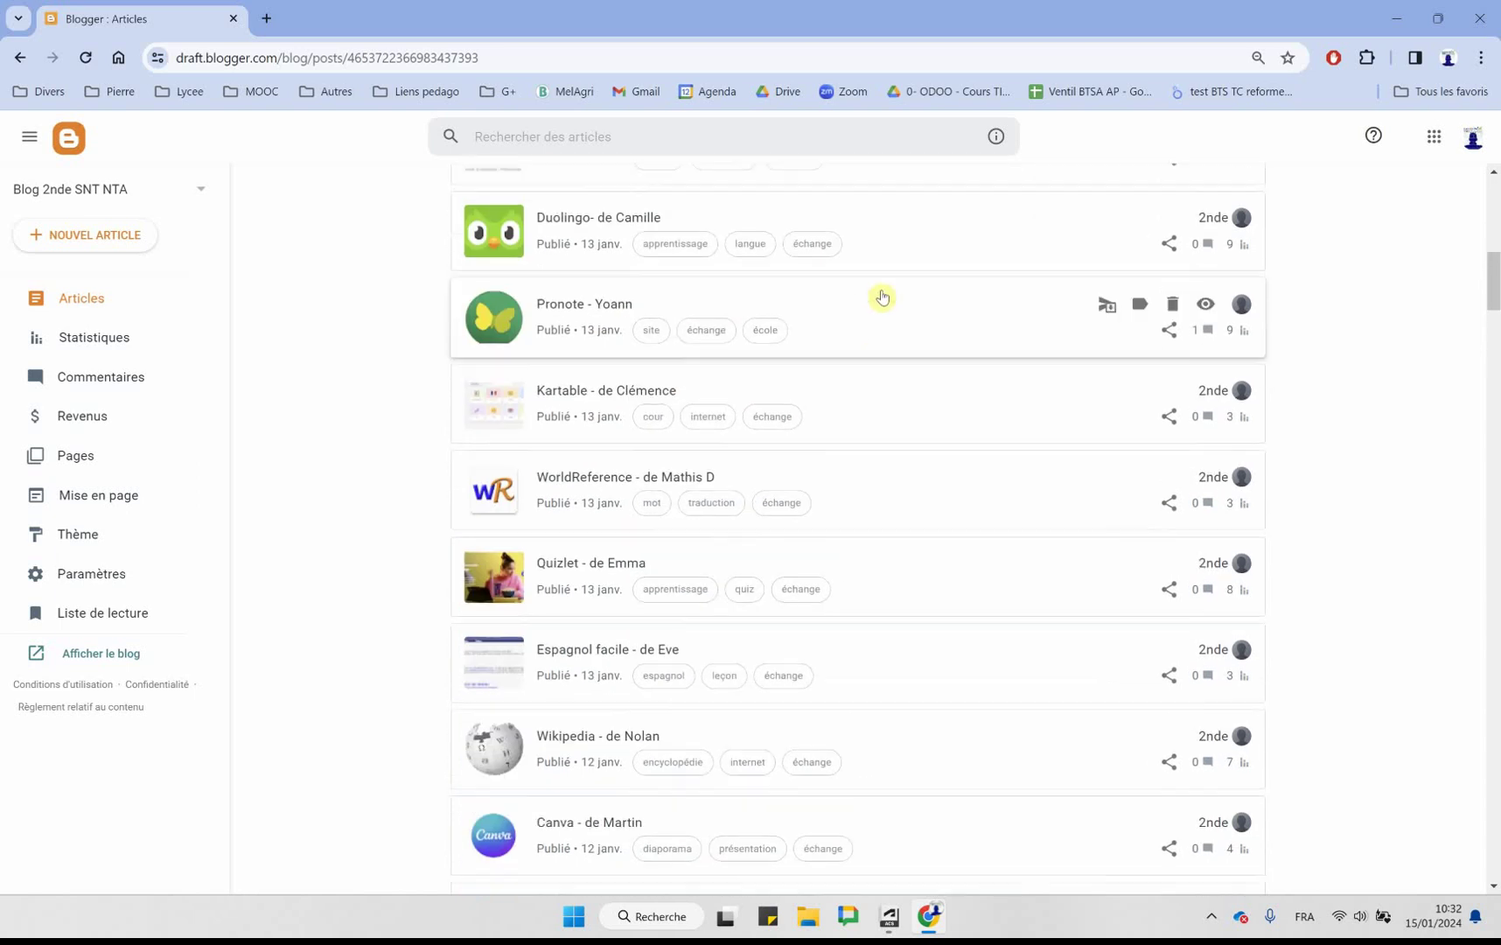
scroll(829, 398, up, 3)
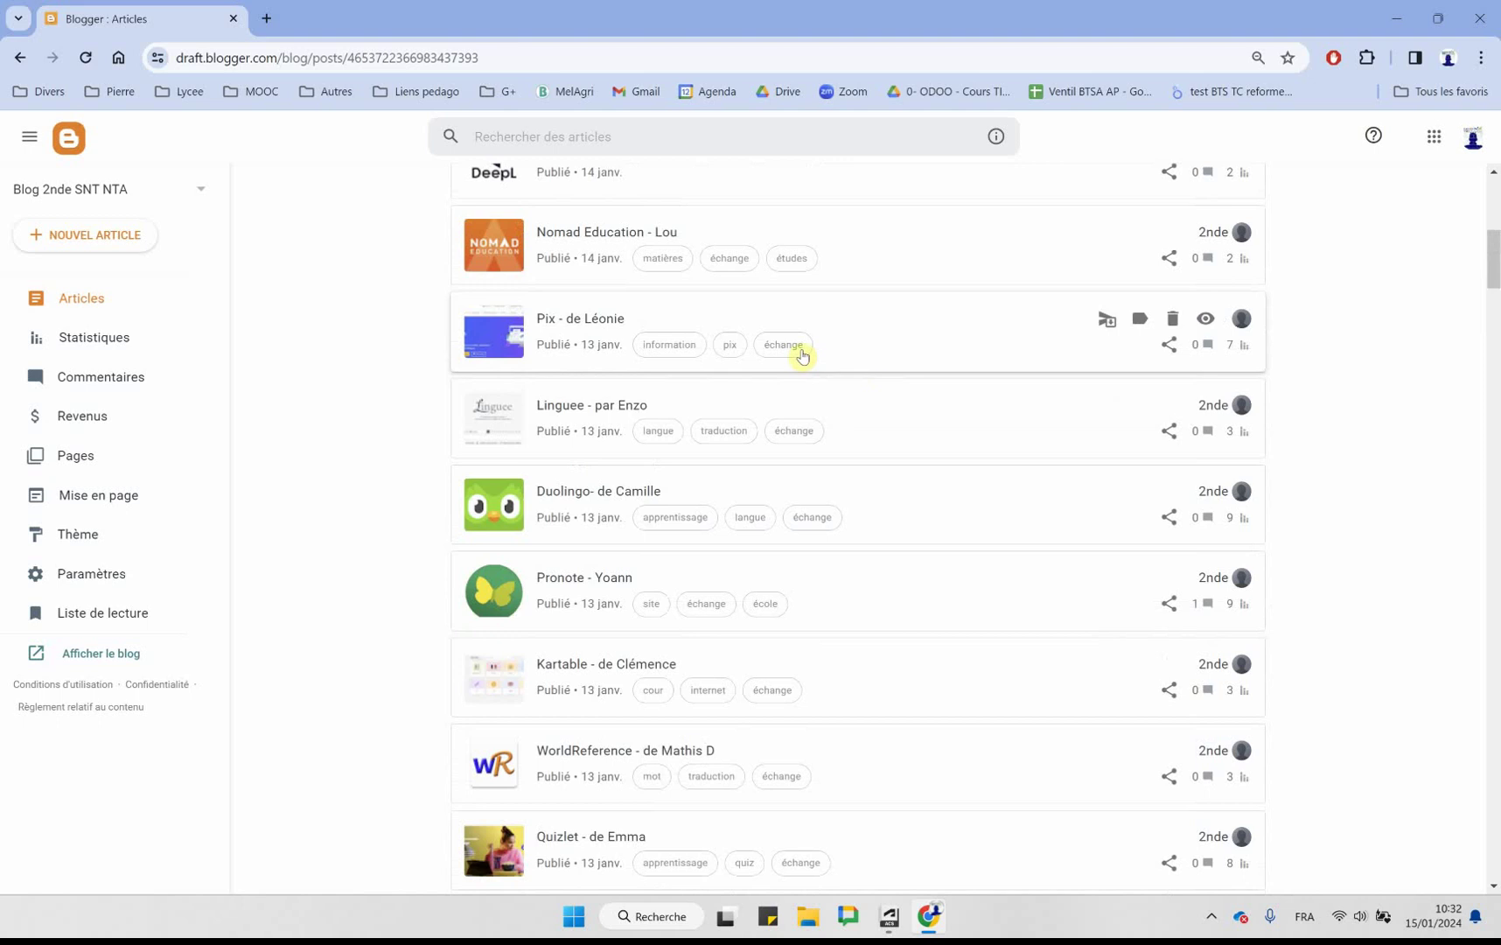
scroll(896, 332, up, 3)
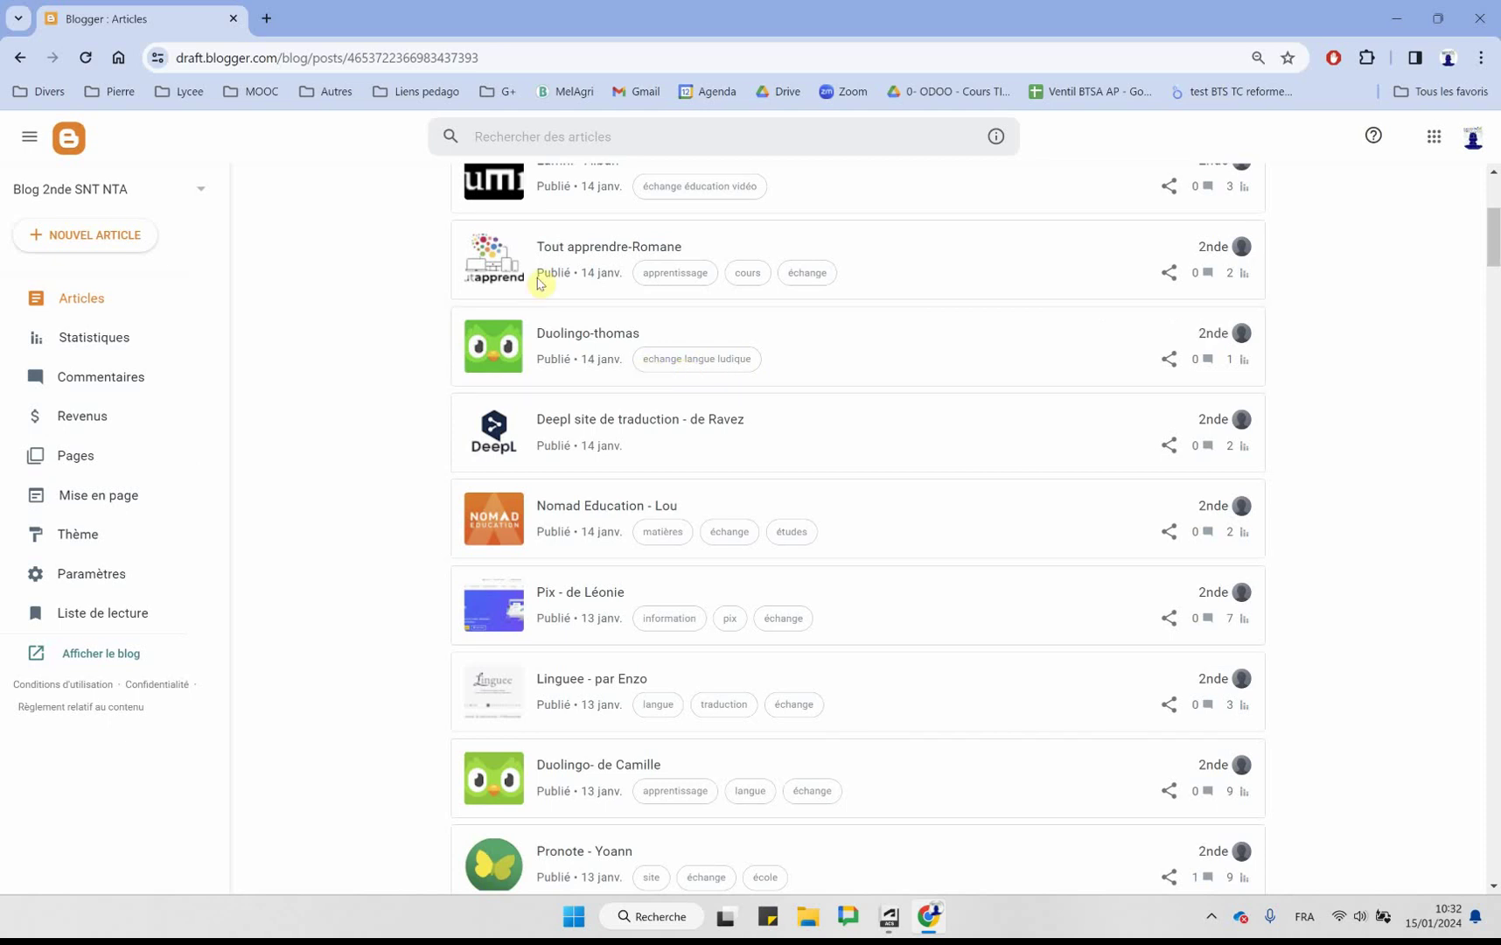
- Open the public blog and examine the "Libellés" cloud beside the posts
click(97, 668)
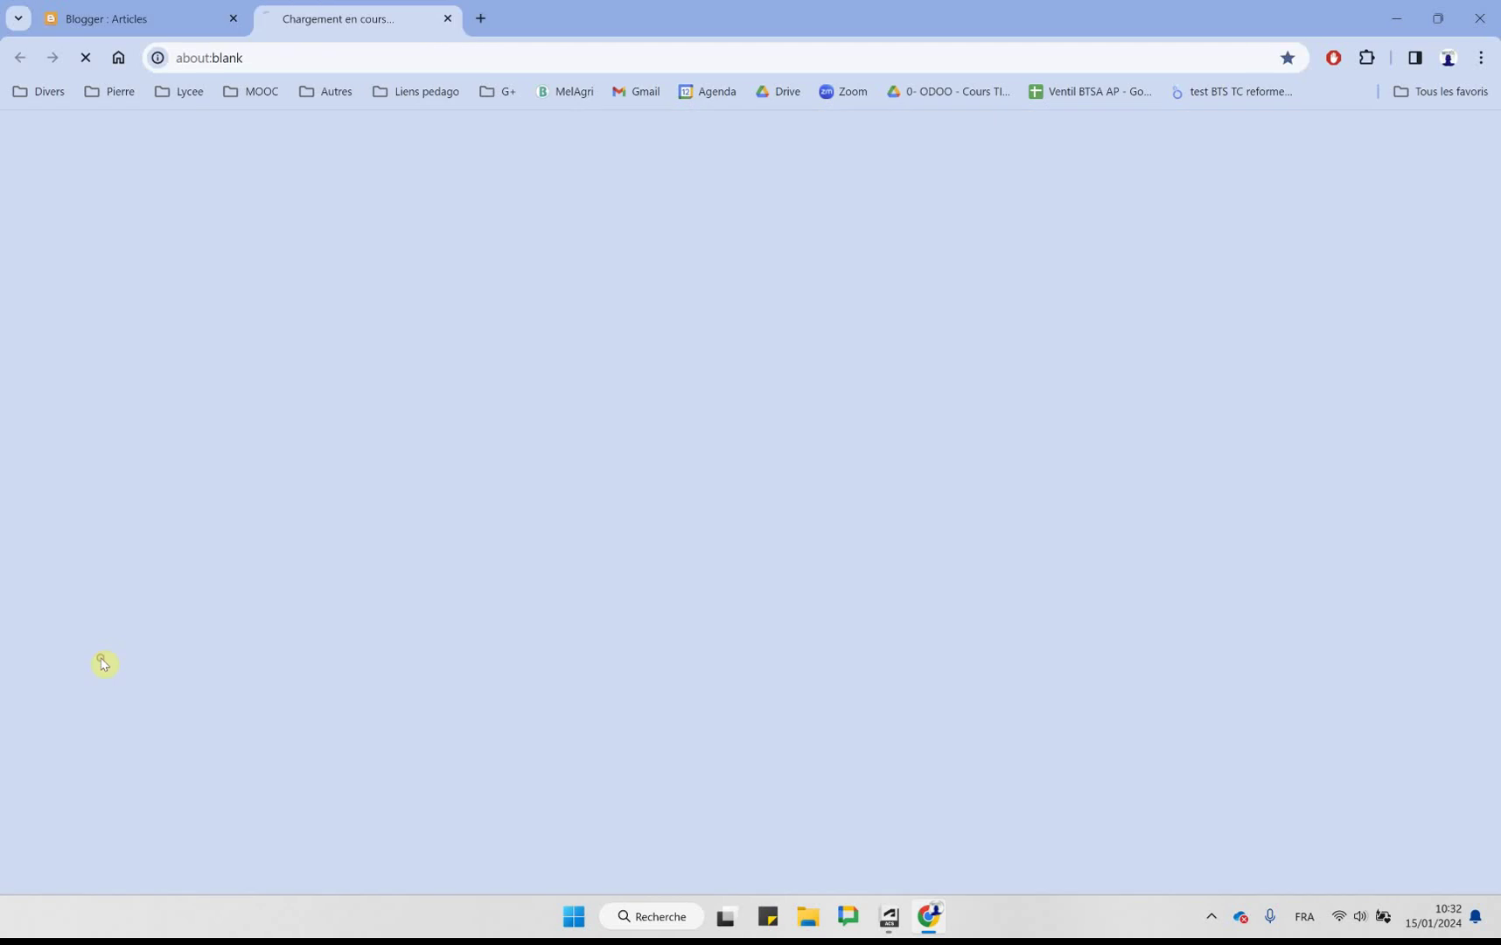
scroll(1172, 514, down, 2)
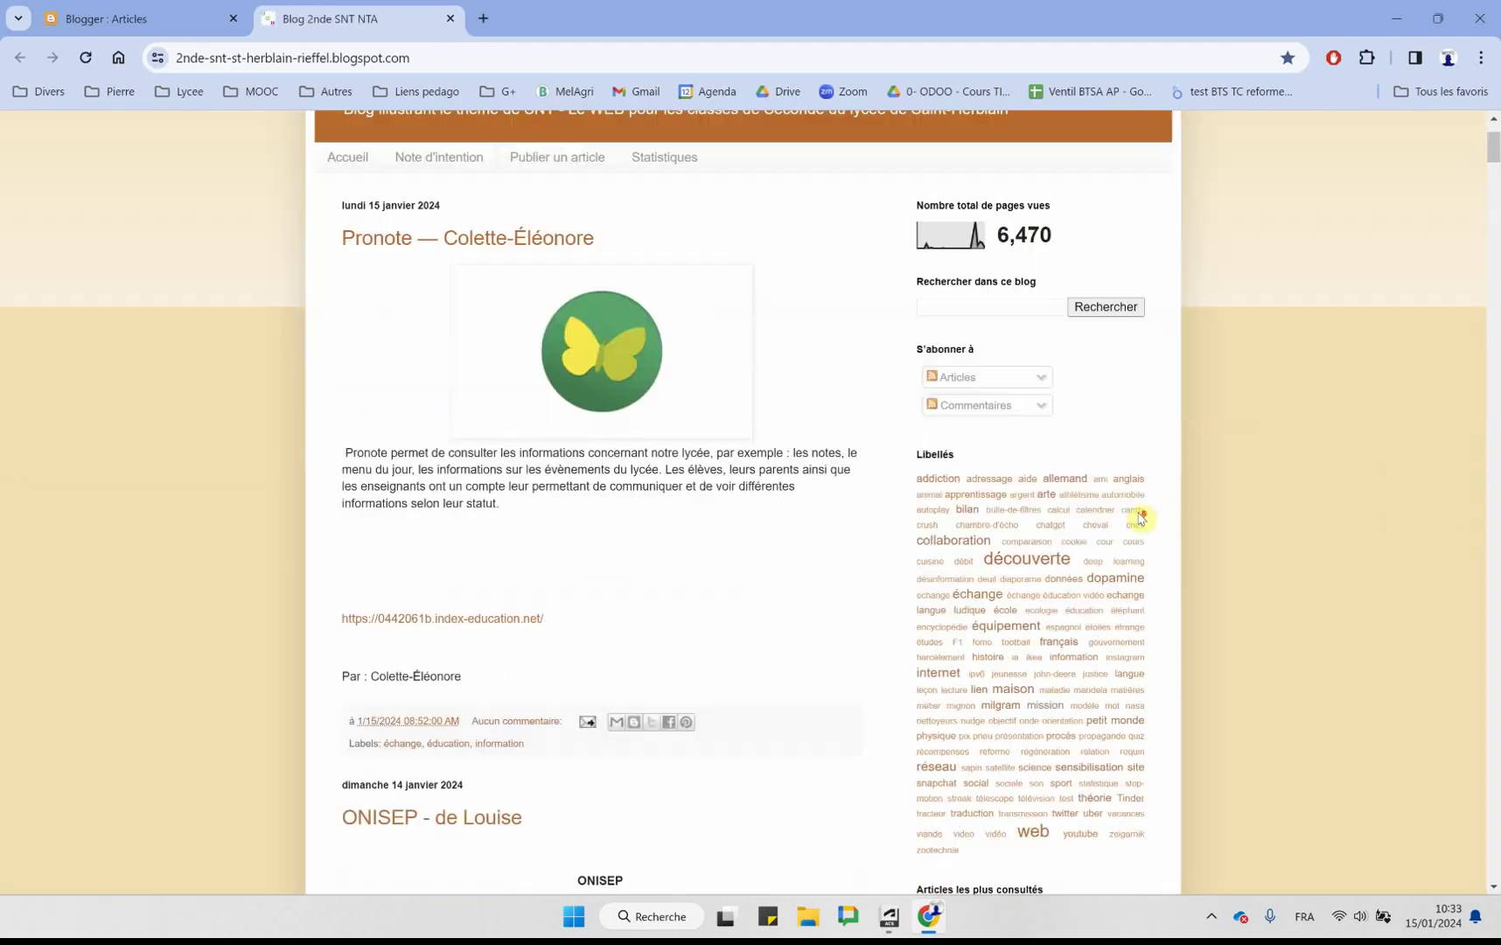
scroll(1139, 508, down, 1)
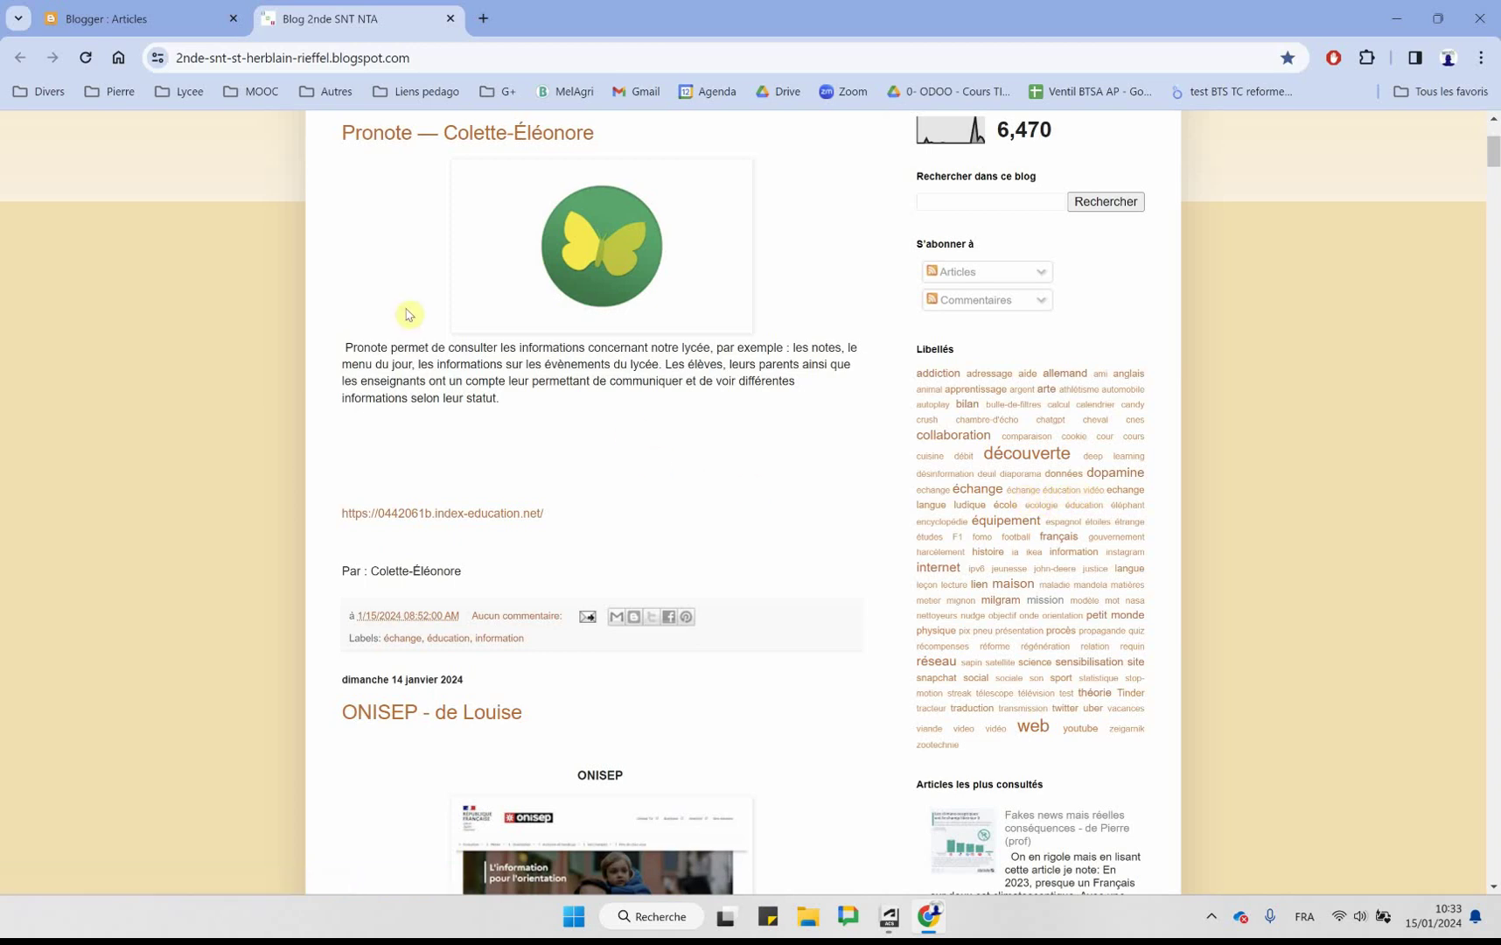
- Separate the Lumni post's labels with commas as "échange, éducation, vidéo,", update the post and return to the article list
click(42, 16)
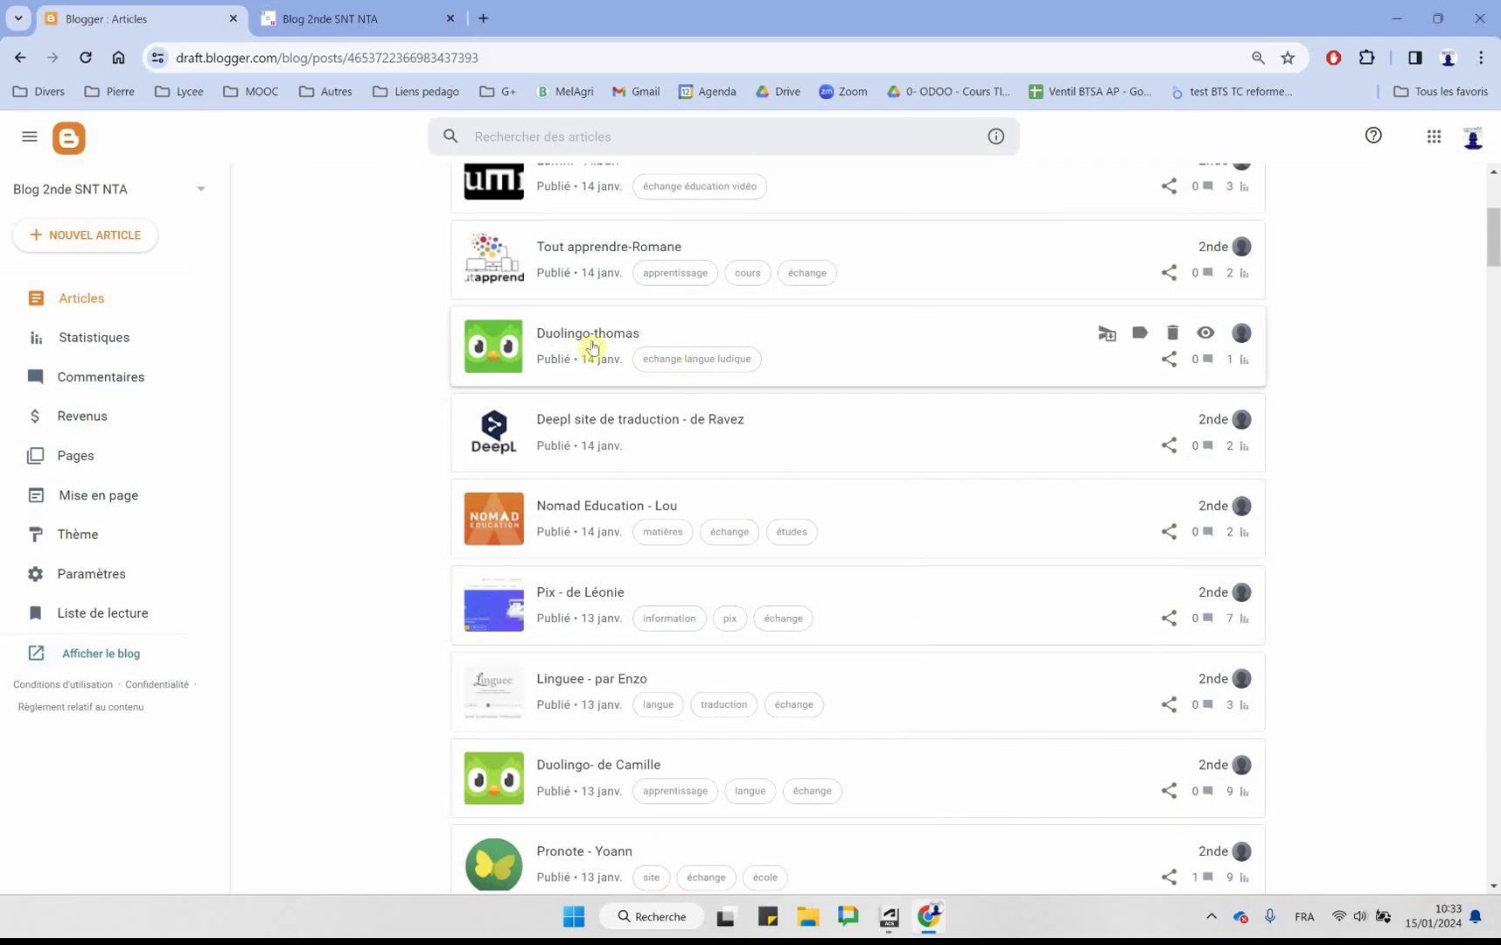
scroll(910, 363, up, 2)
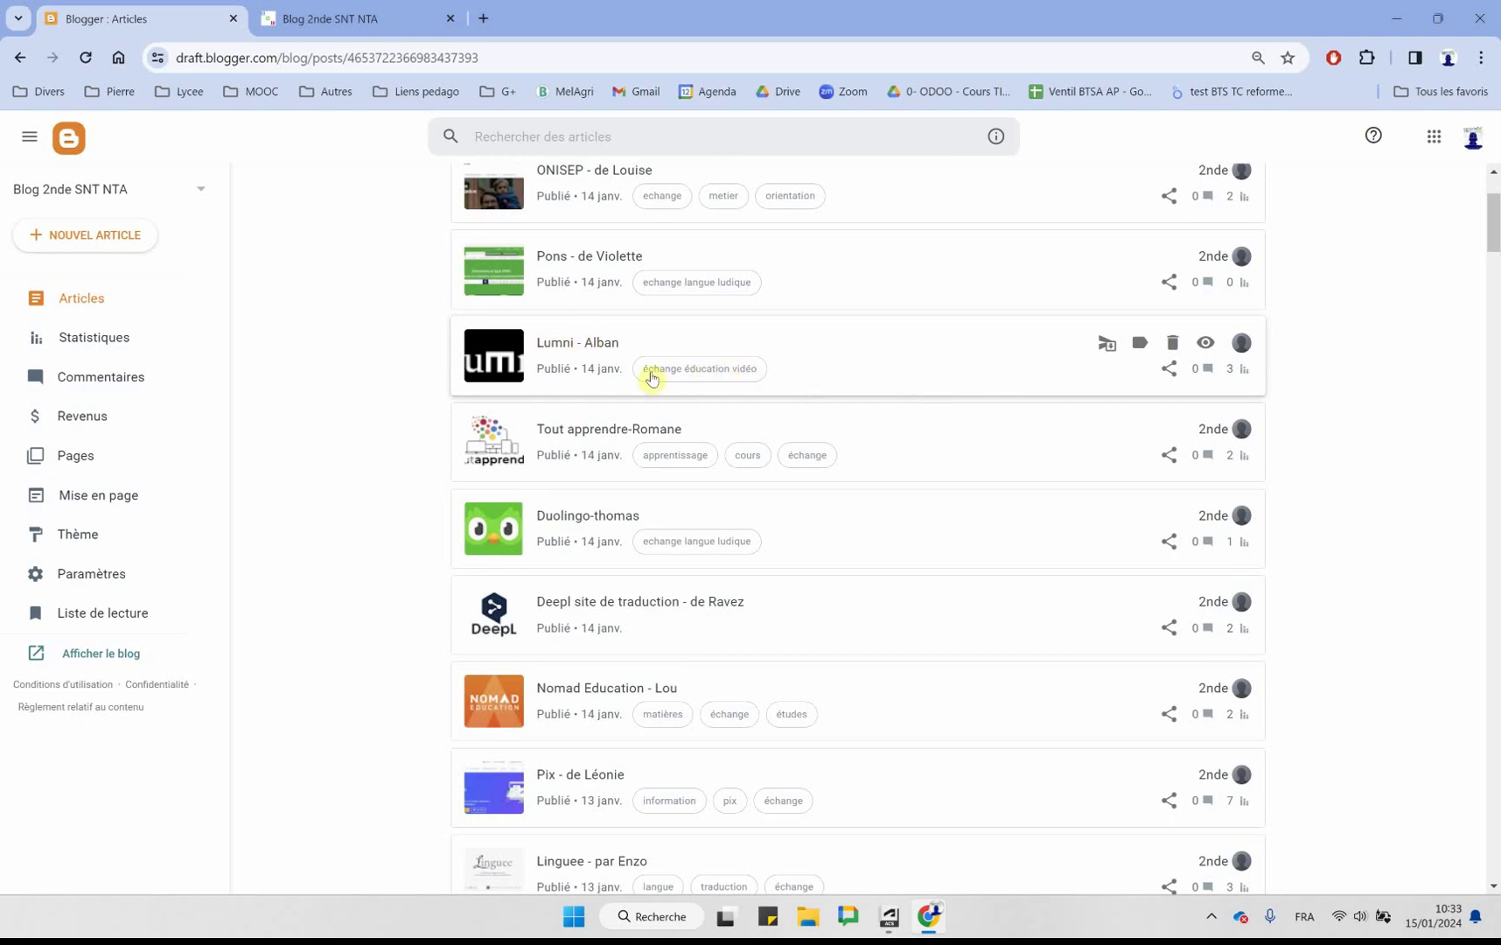
click(576, 344)
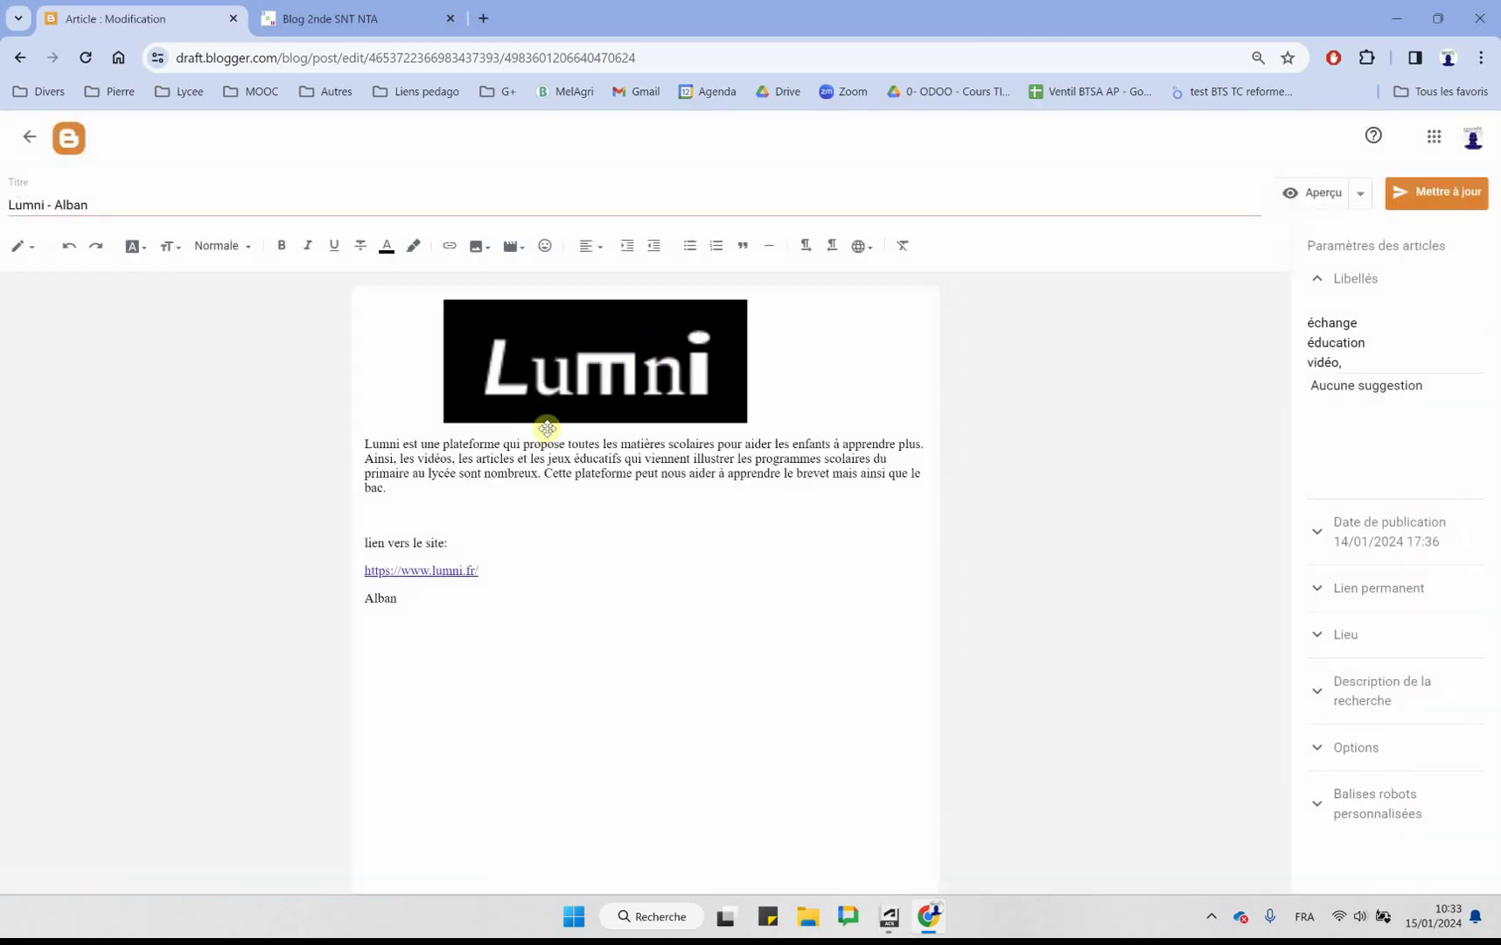
click(1359, 322)
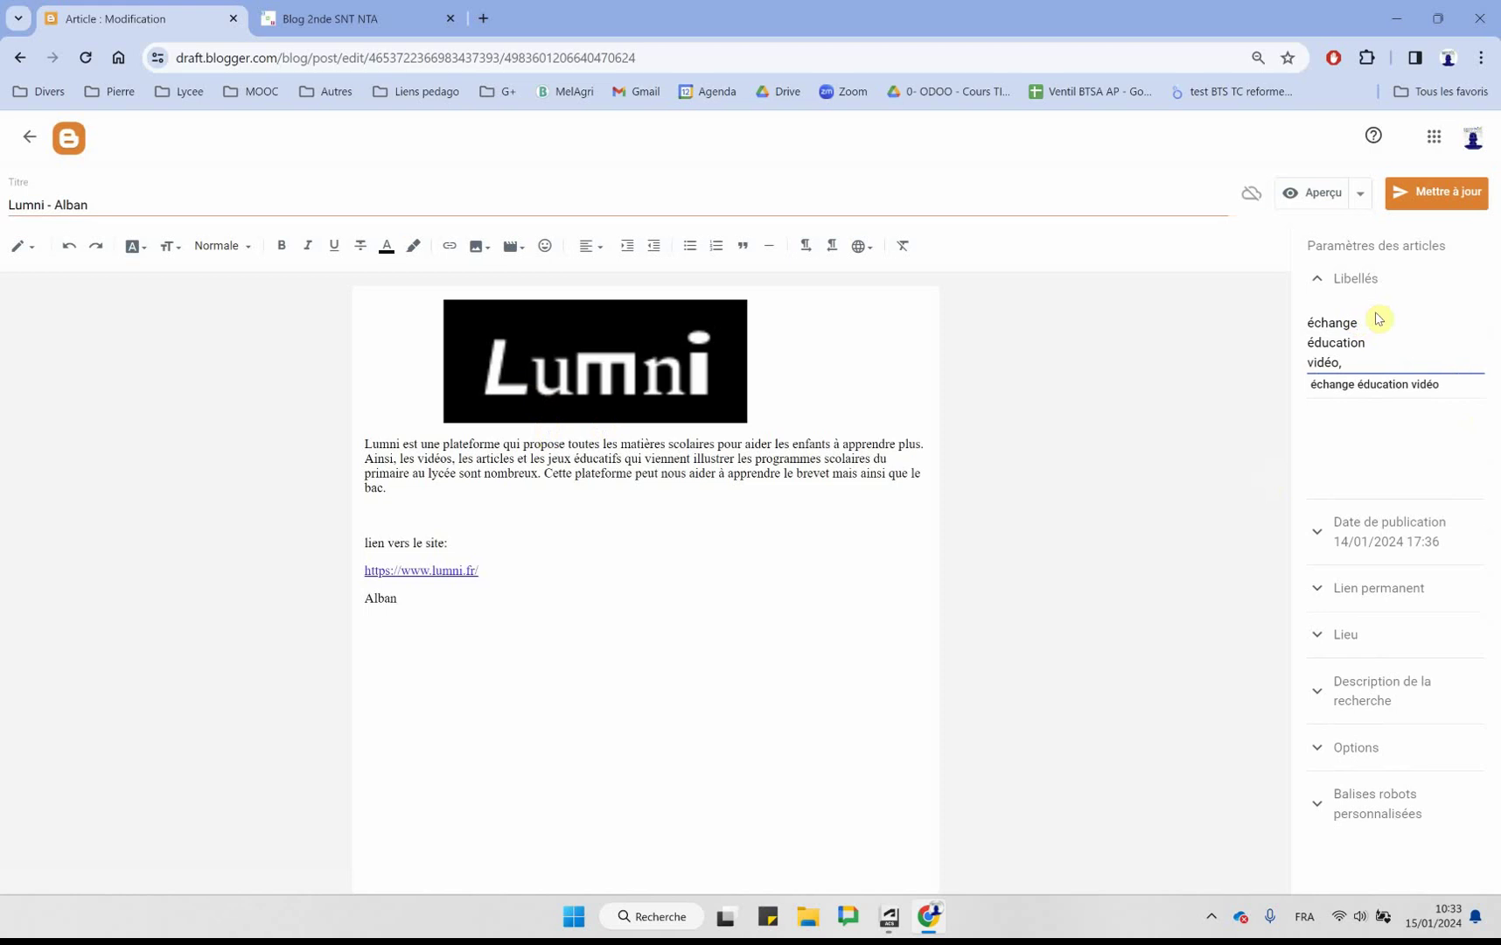
click(1374, 337)
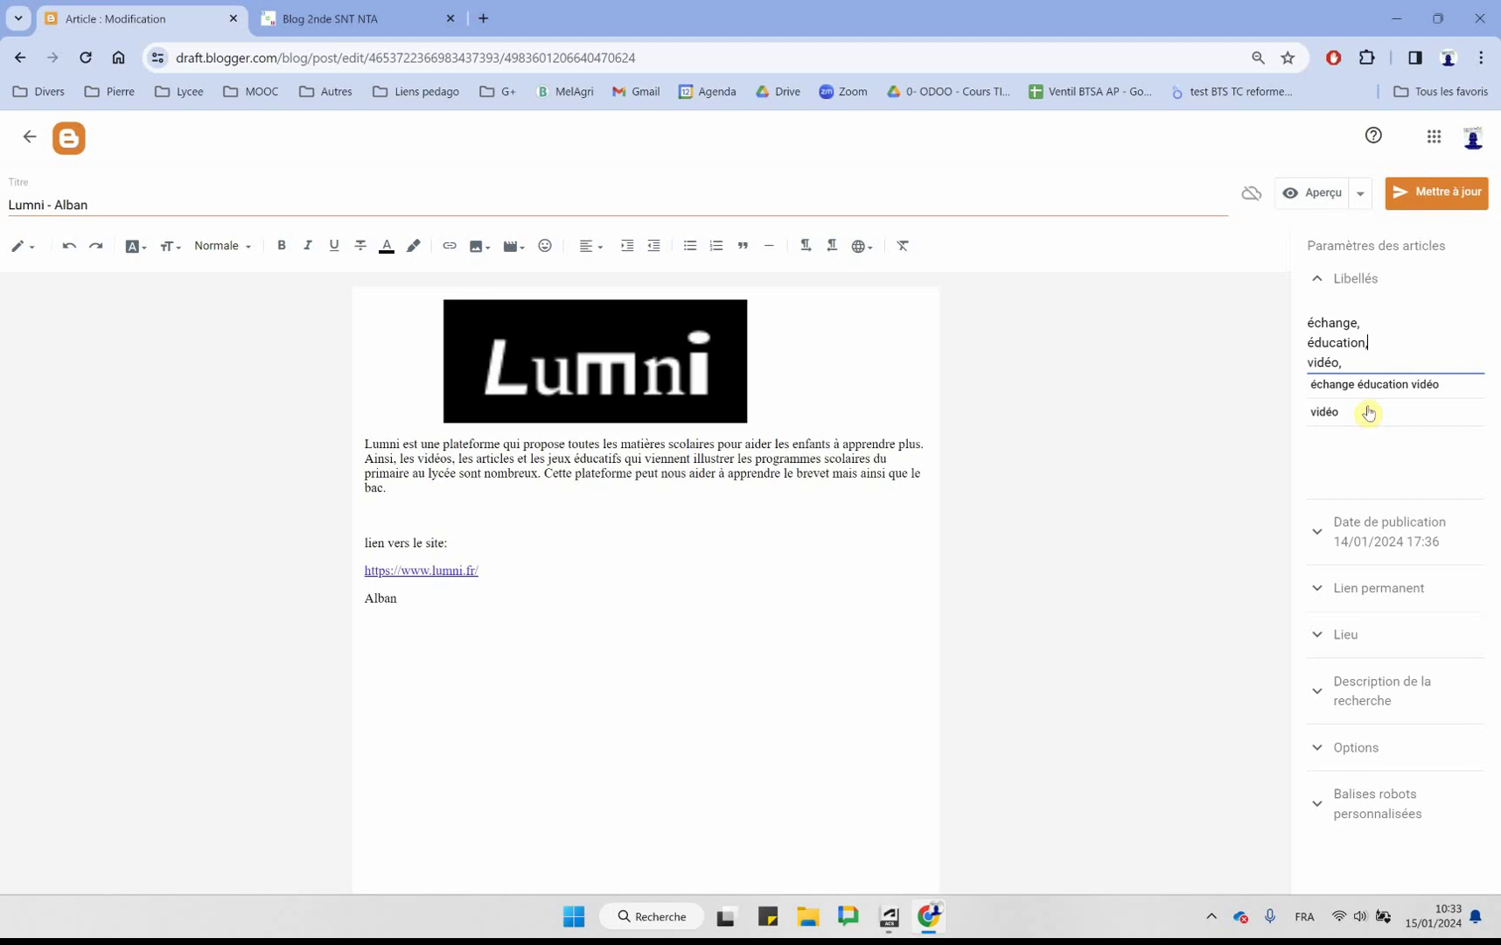
click(1429, 201)
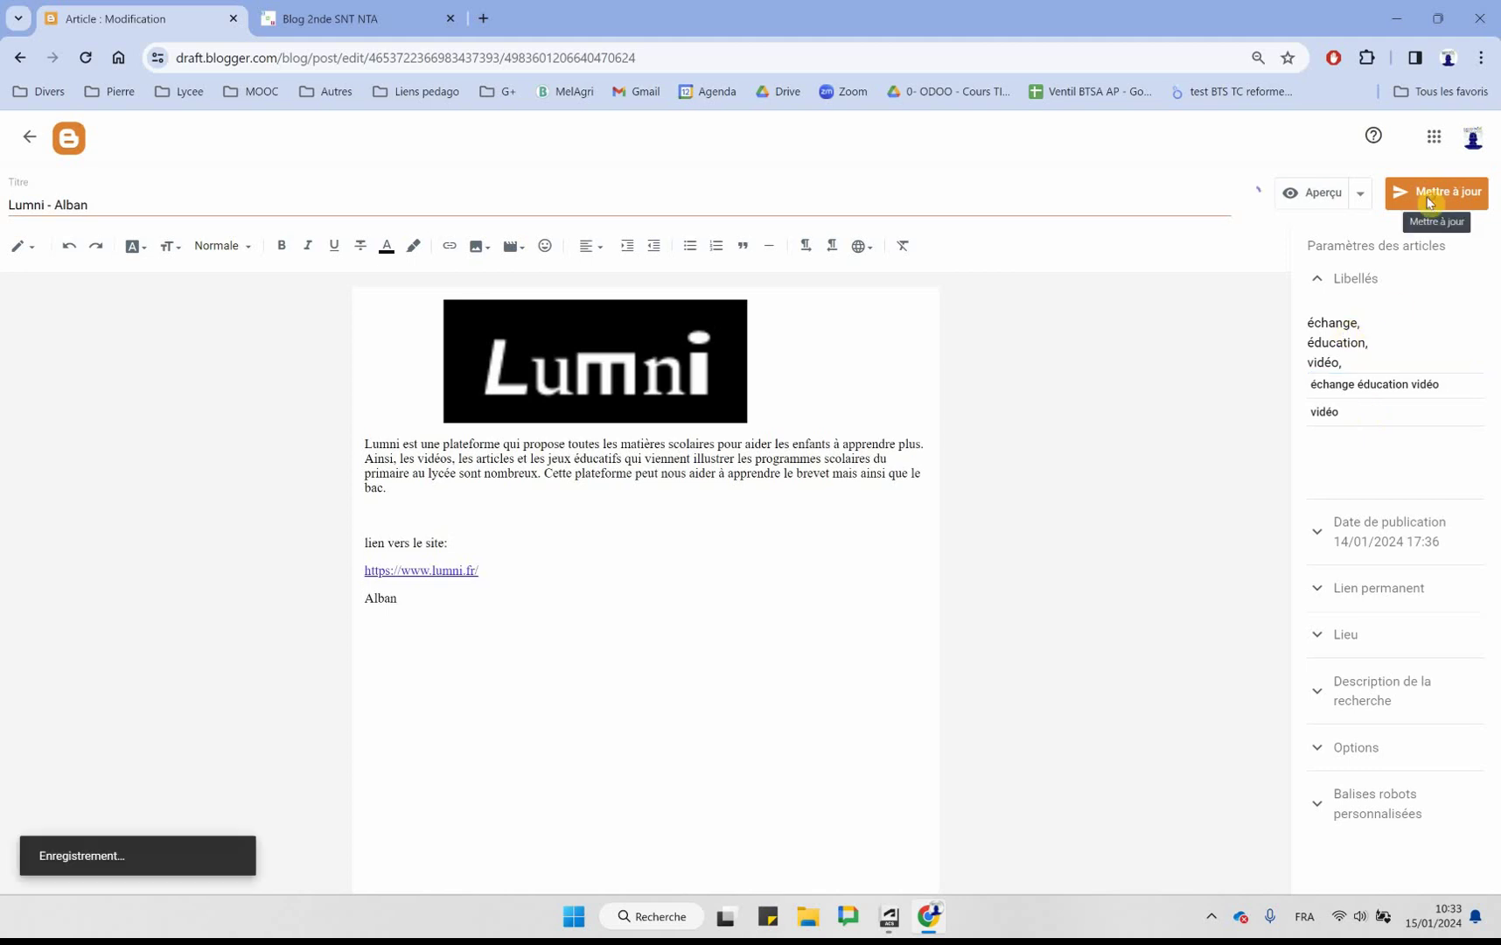
click(29, 136)
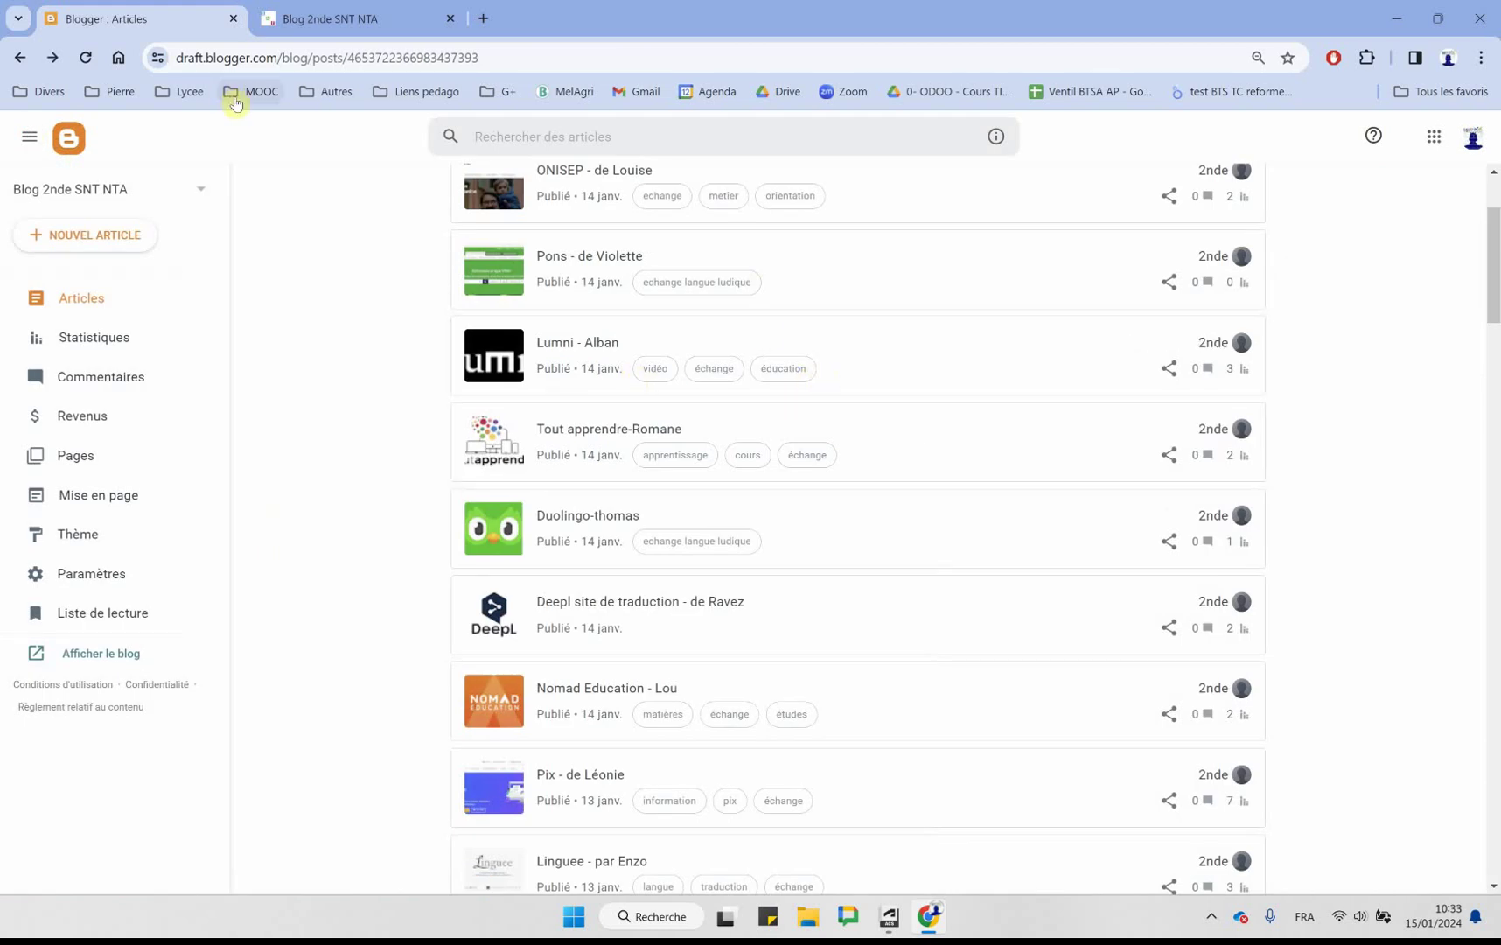
- Reload the public blog and look through the posts filtered by the label "échange"
click(355, 29)
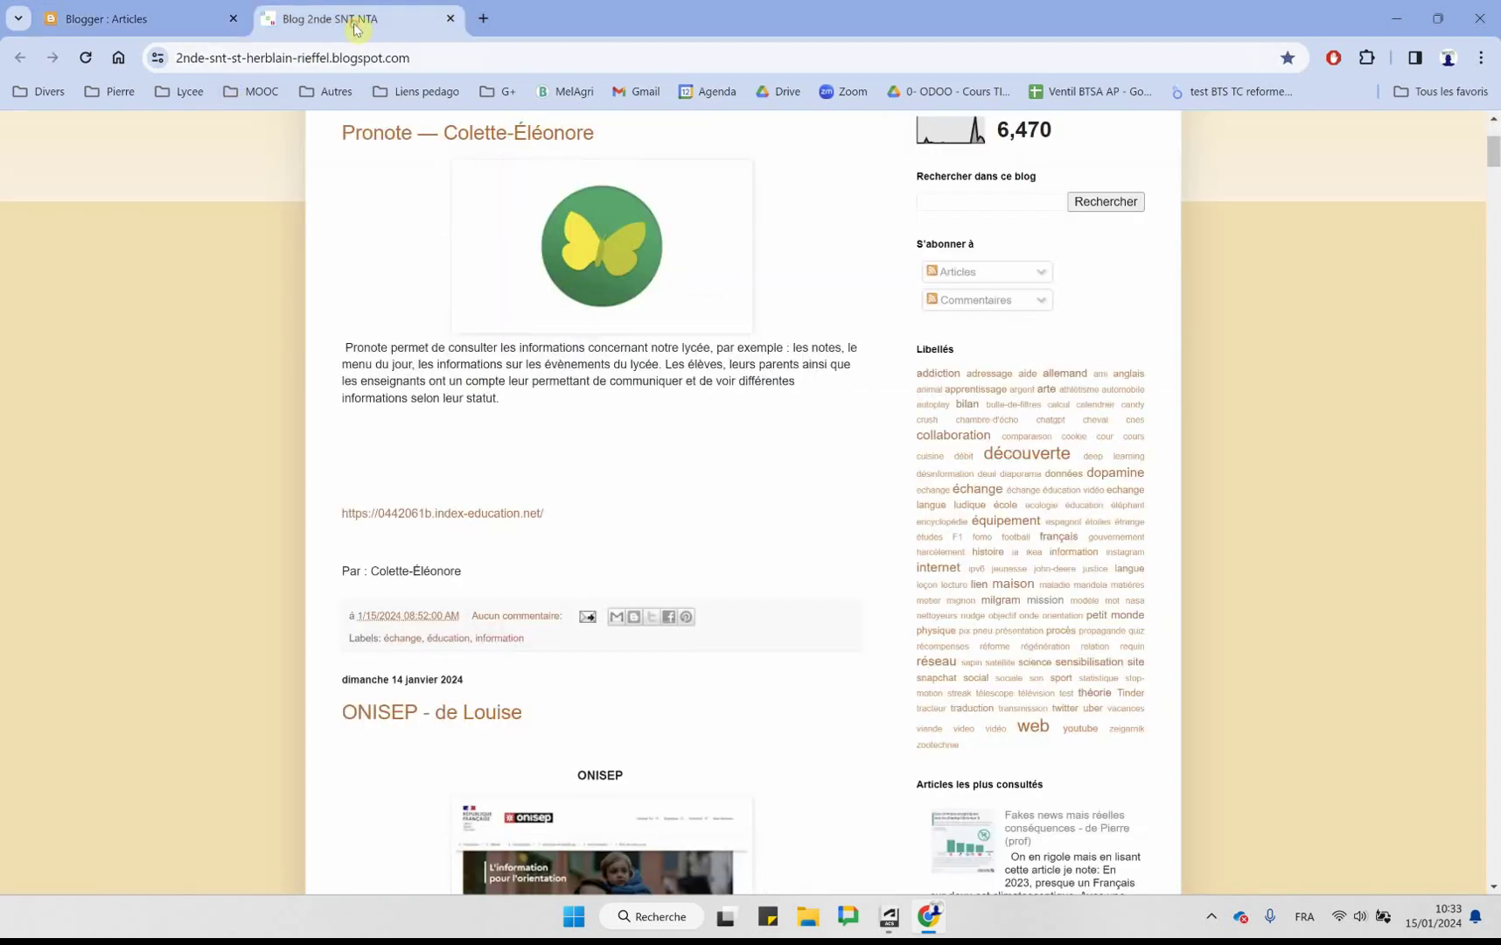
click(85, 58)
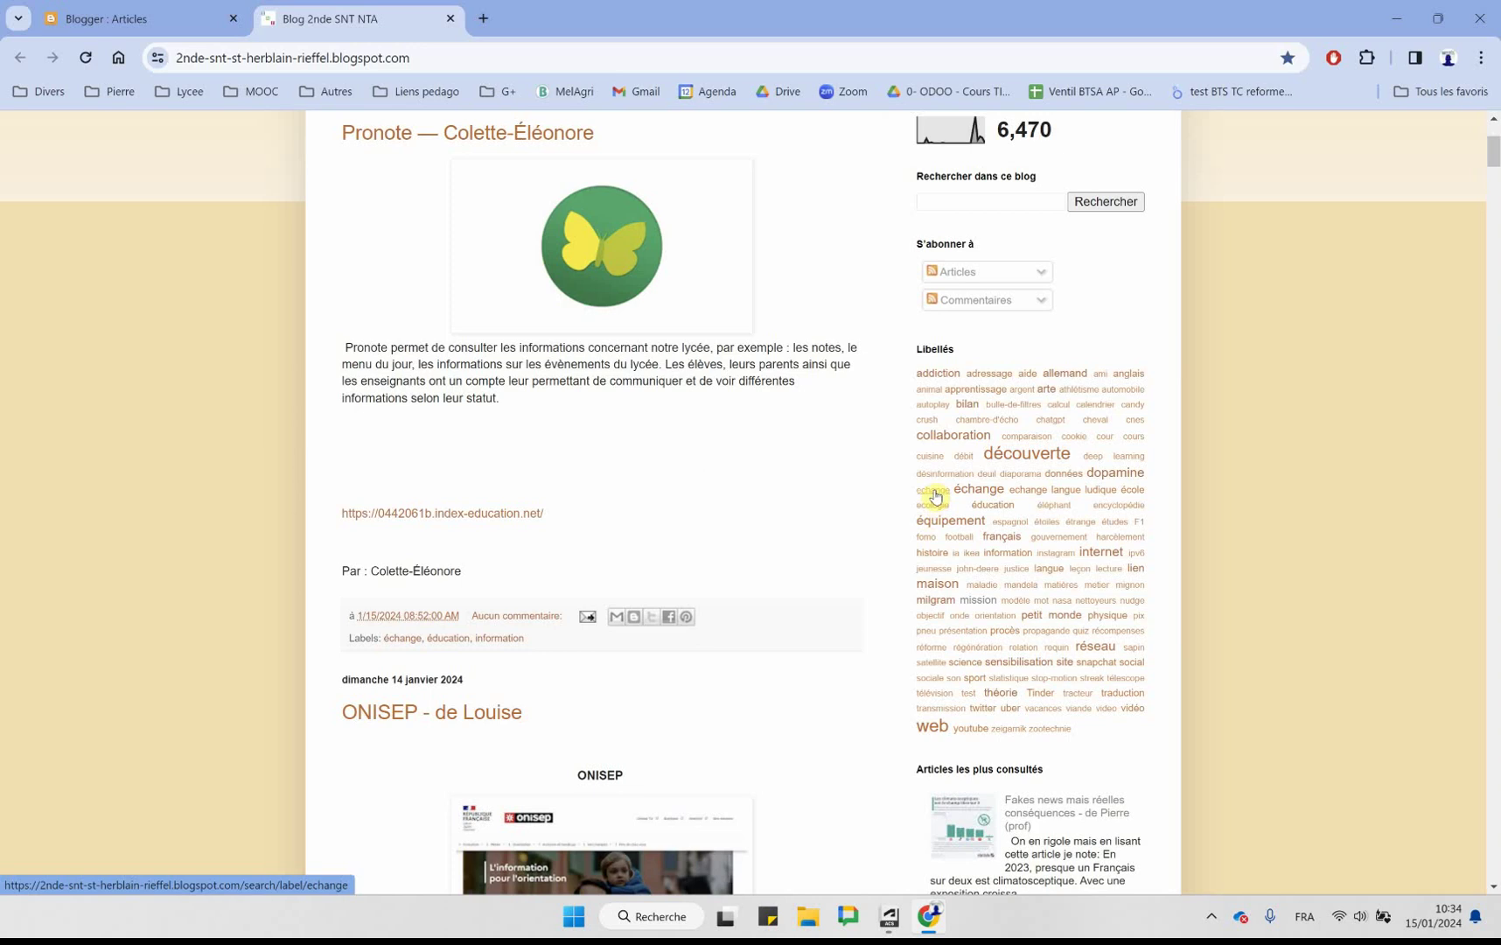
click(981, 496)
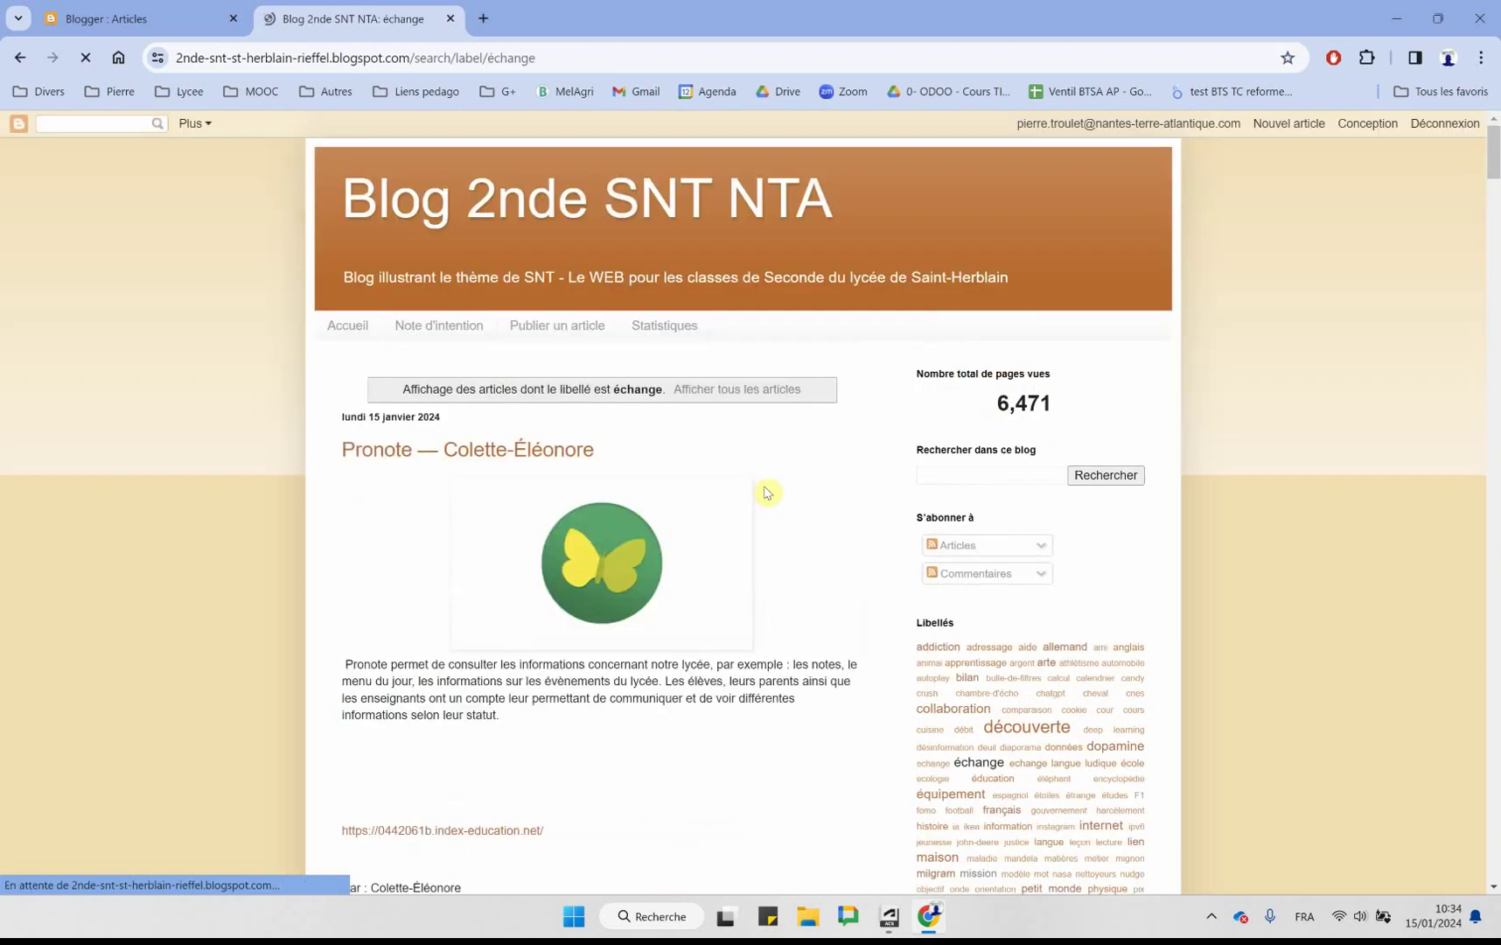
scroll(766, 492, down, 20)
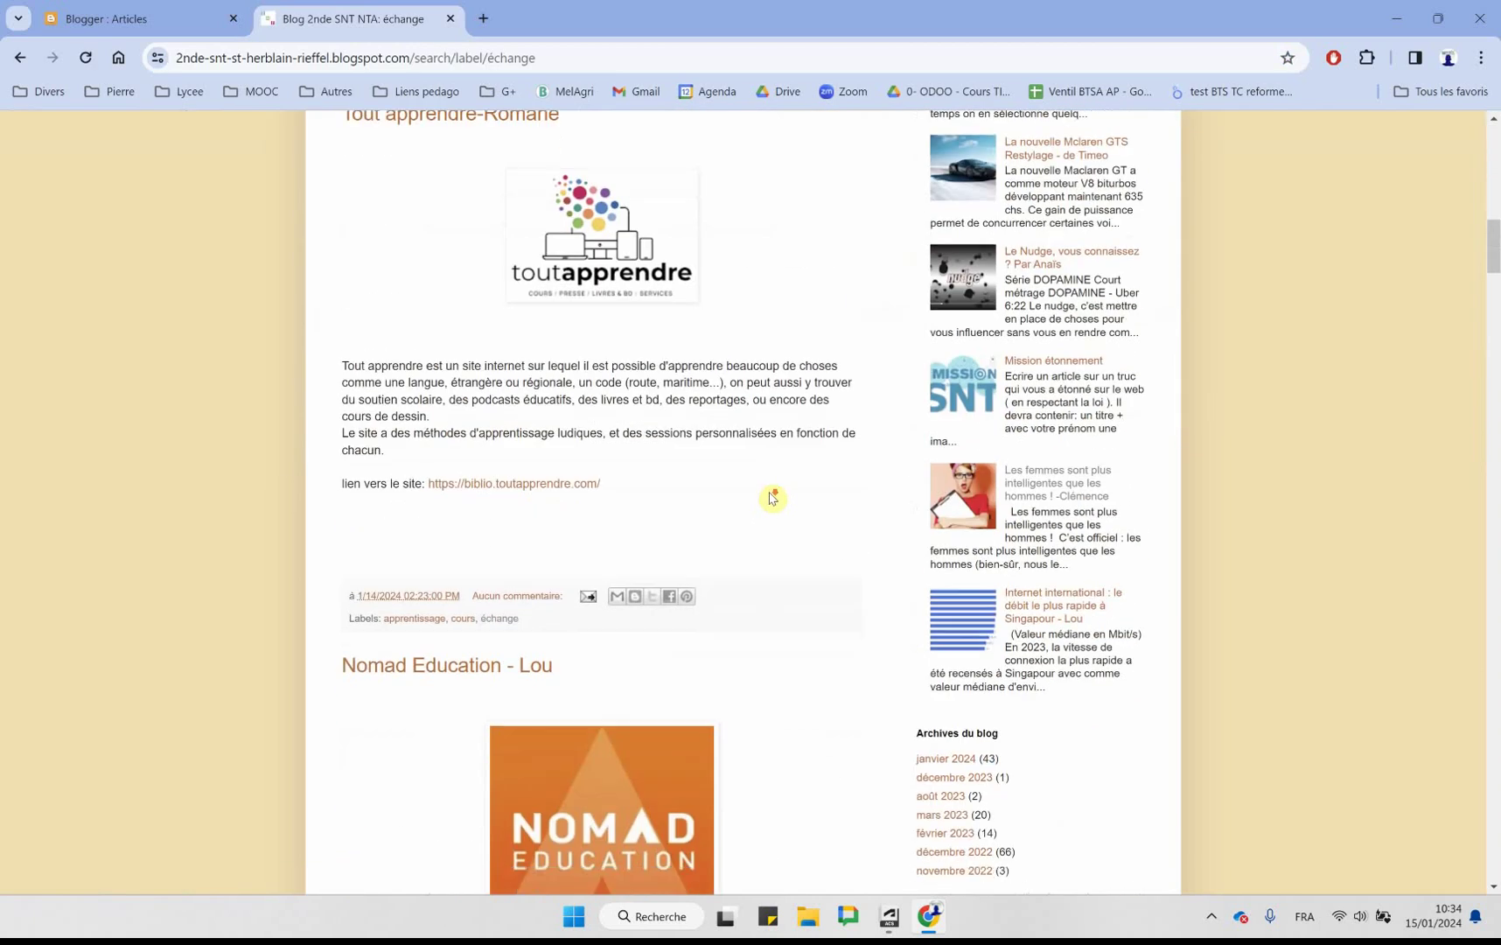
scroll(766, 494, down, 3)
scroll(752, 481, up, 8)
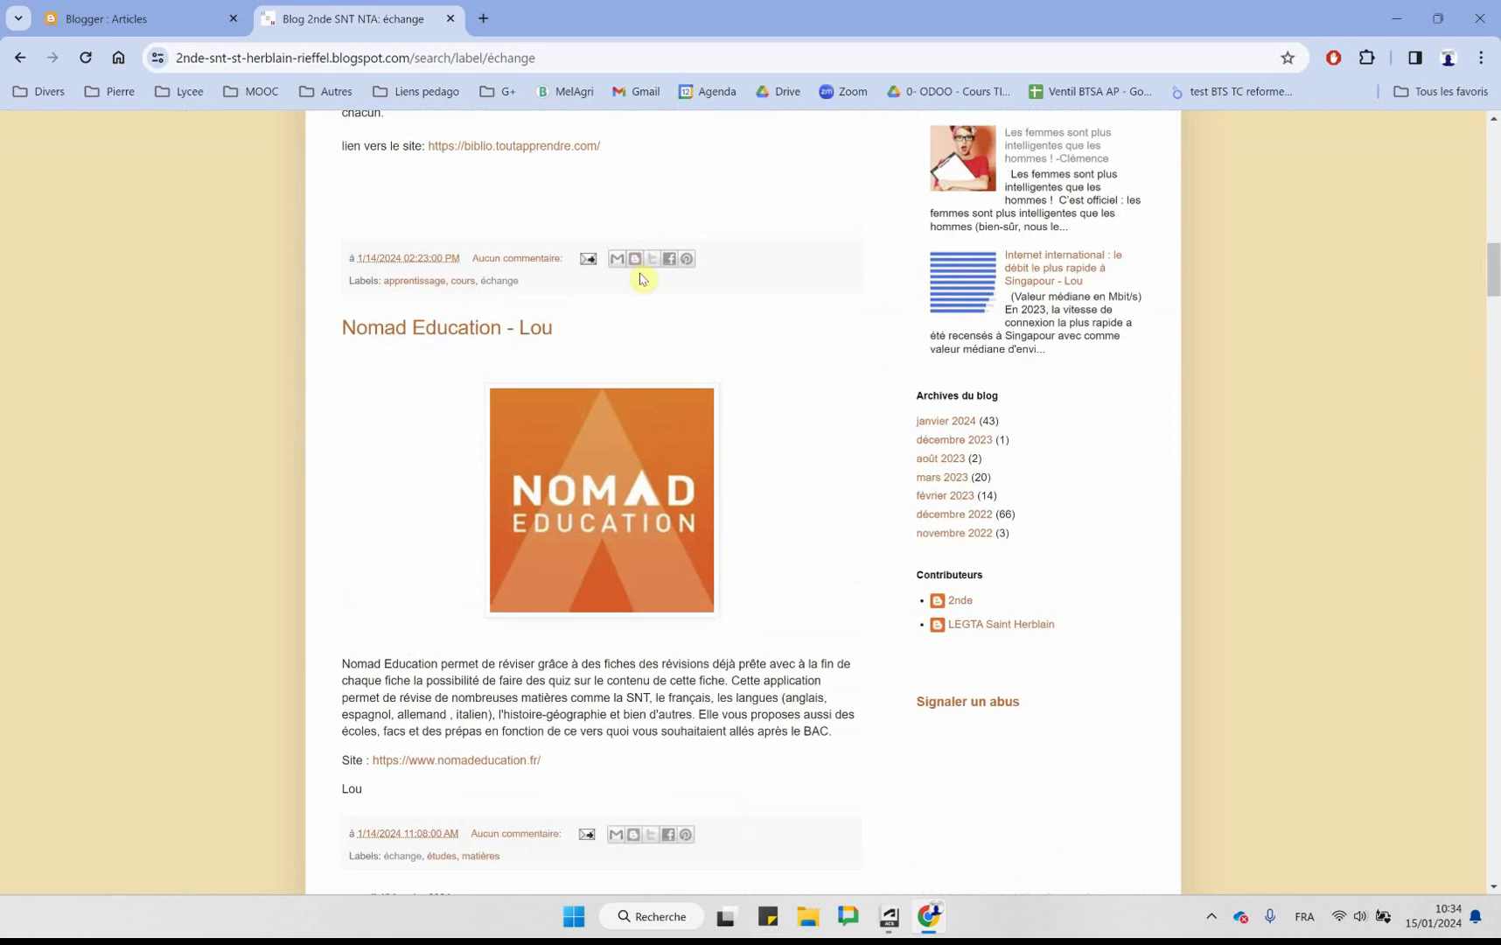
- Reopen the Lumni post from the Blogger article list and insert "de" before the author's first name in the title
click(167, 18)
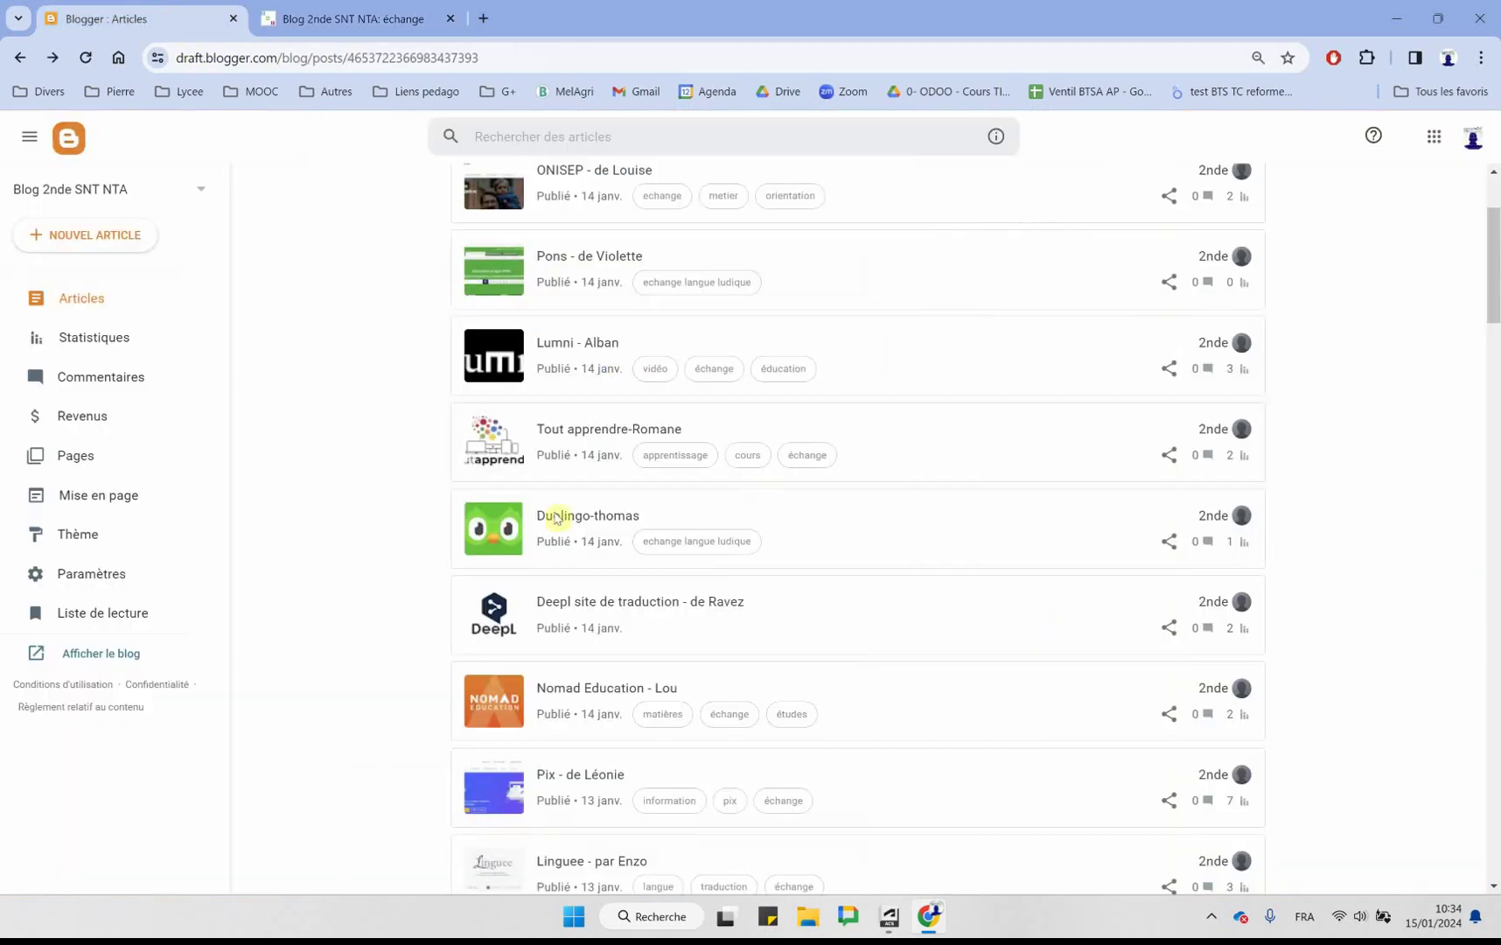
scroll(407, 505, up, 2)
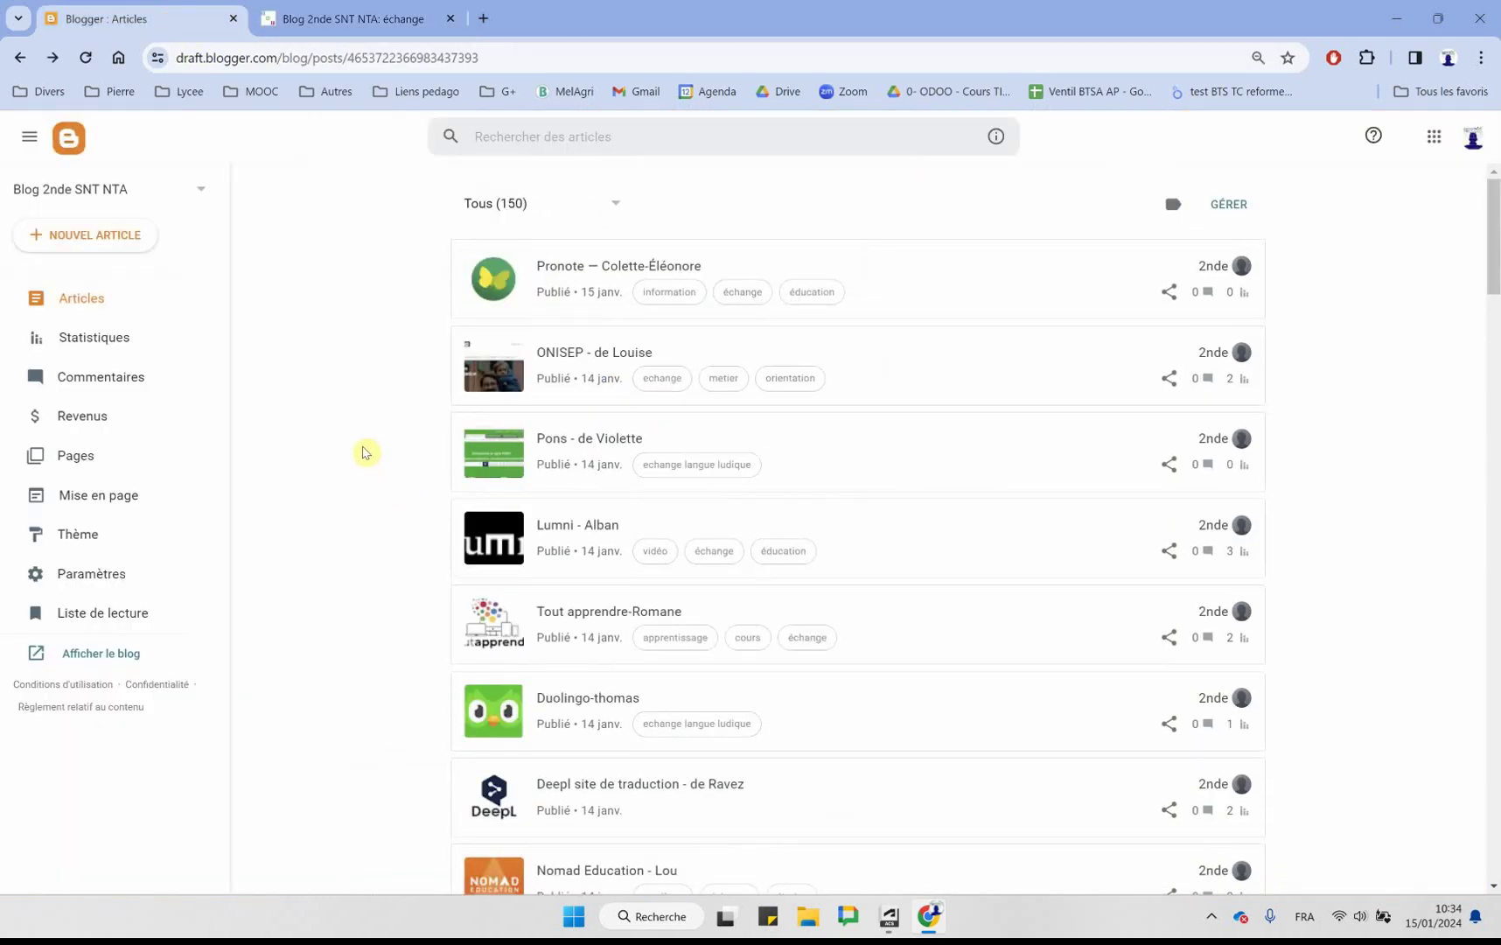
scroll(366, 452, down, 1)
scroll(365, 451, down, 2)
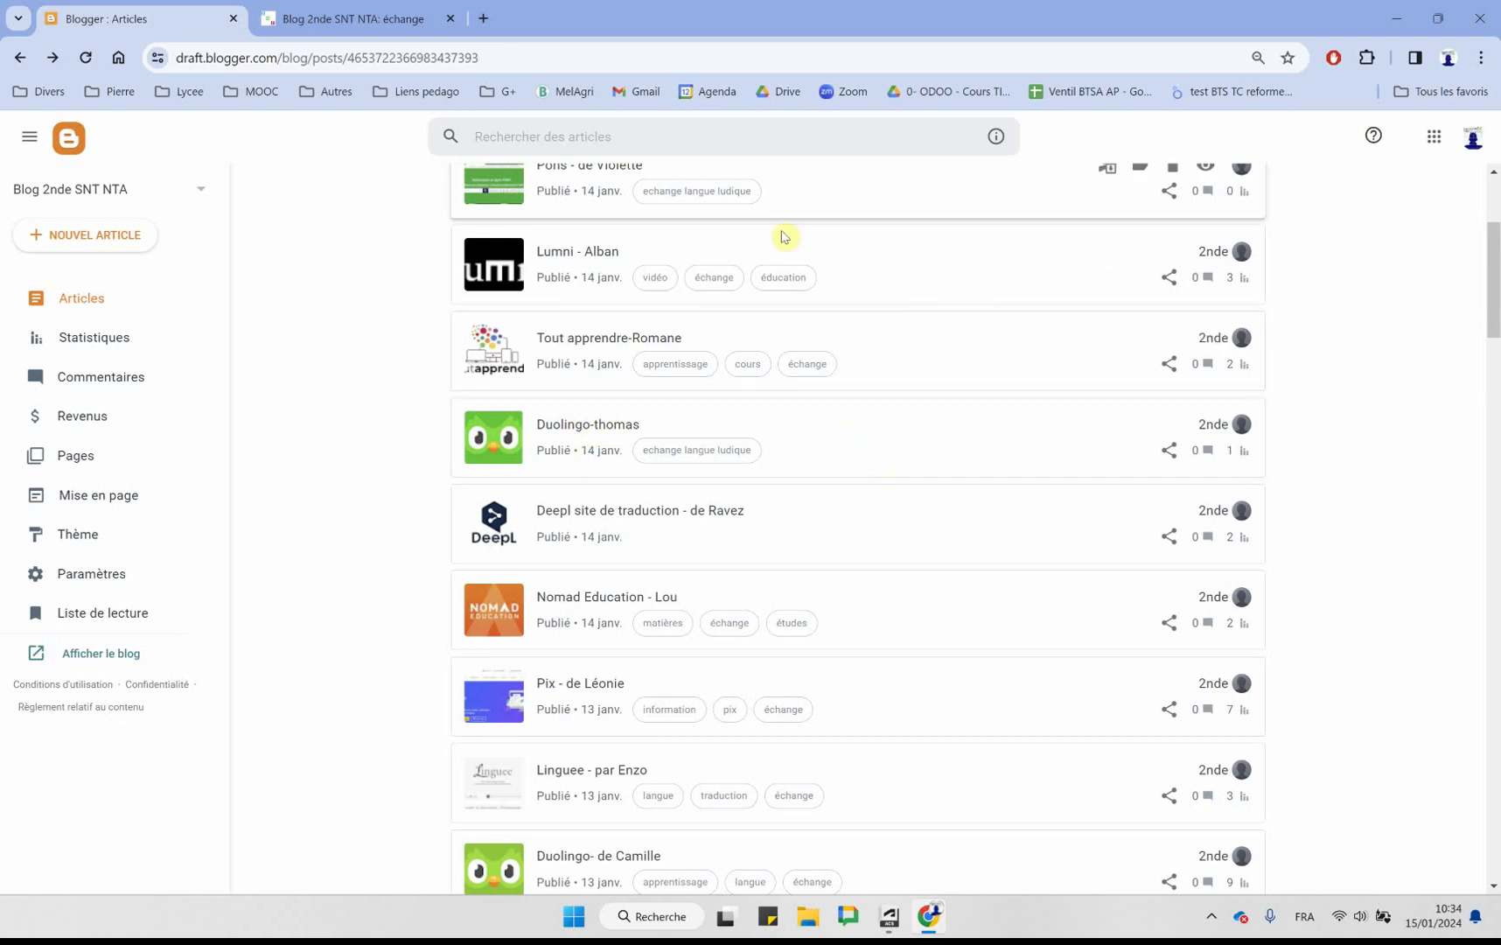
scroll(770, 219, up, 3)
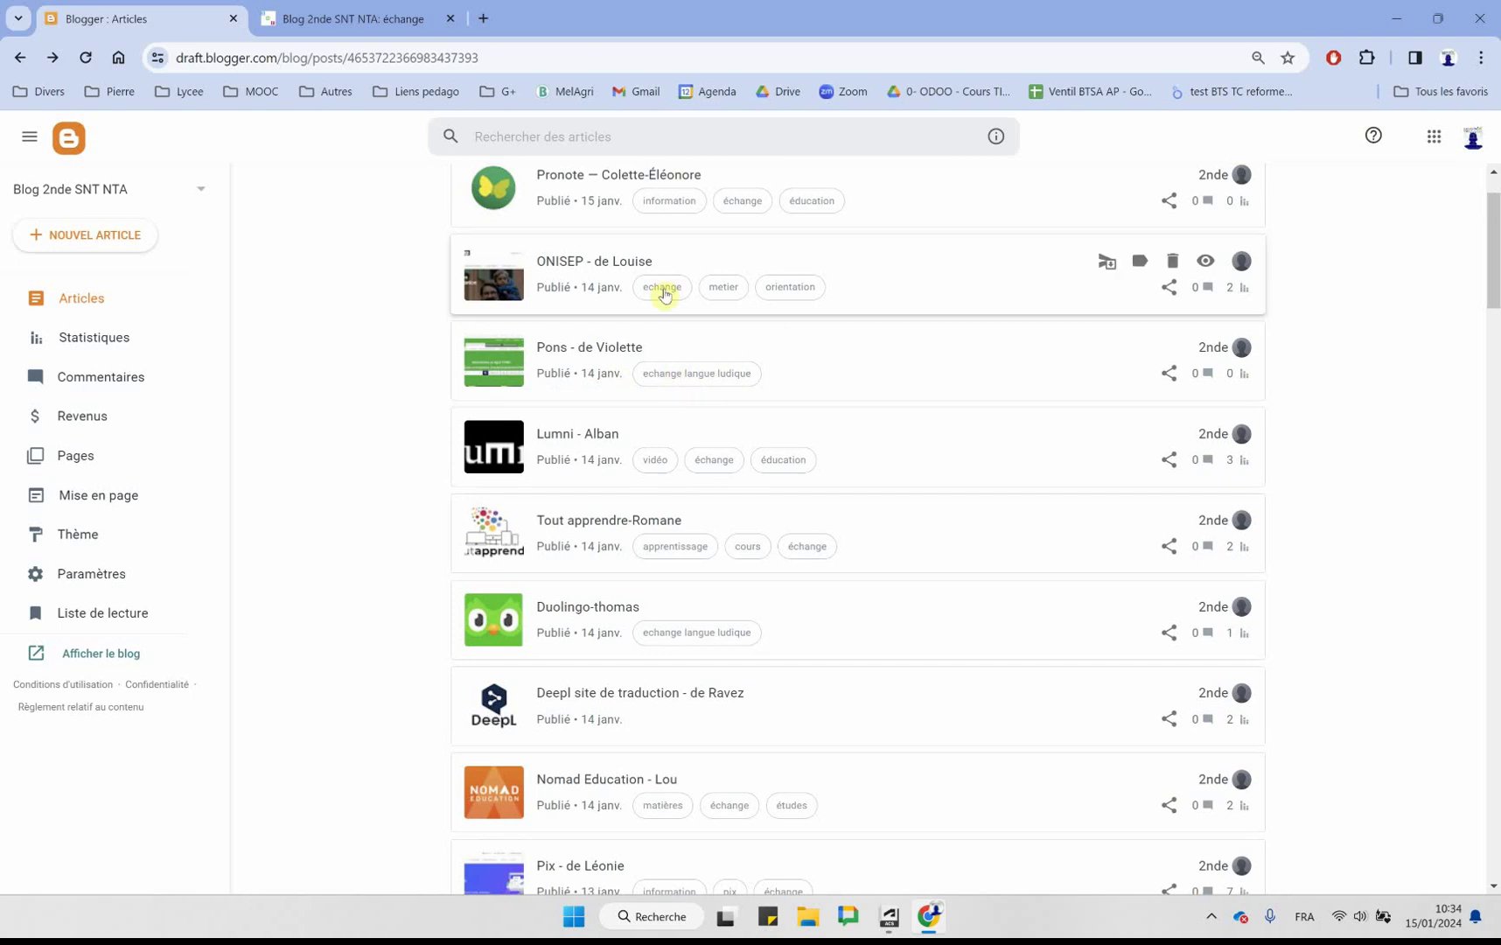
click(566, 444)
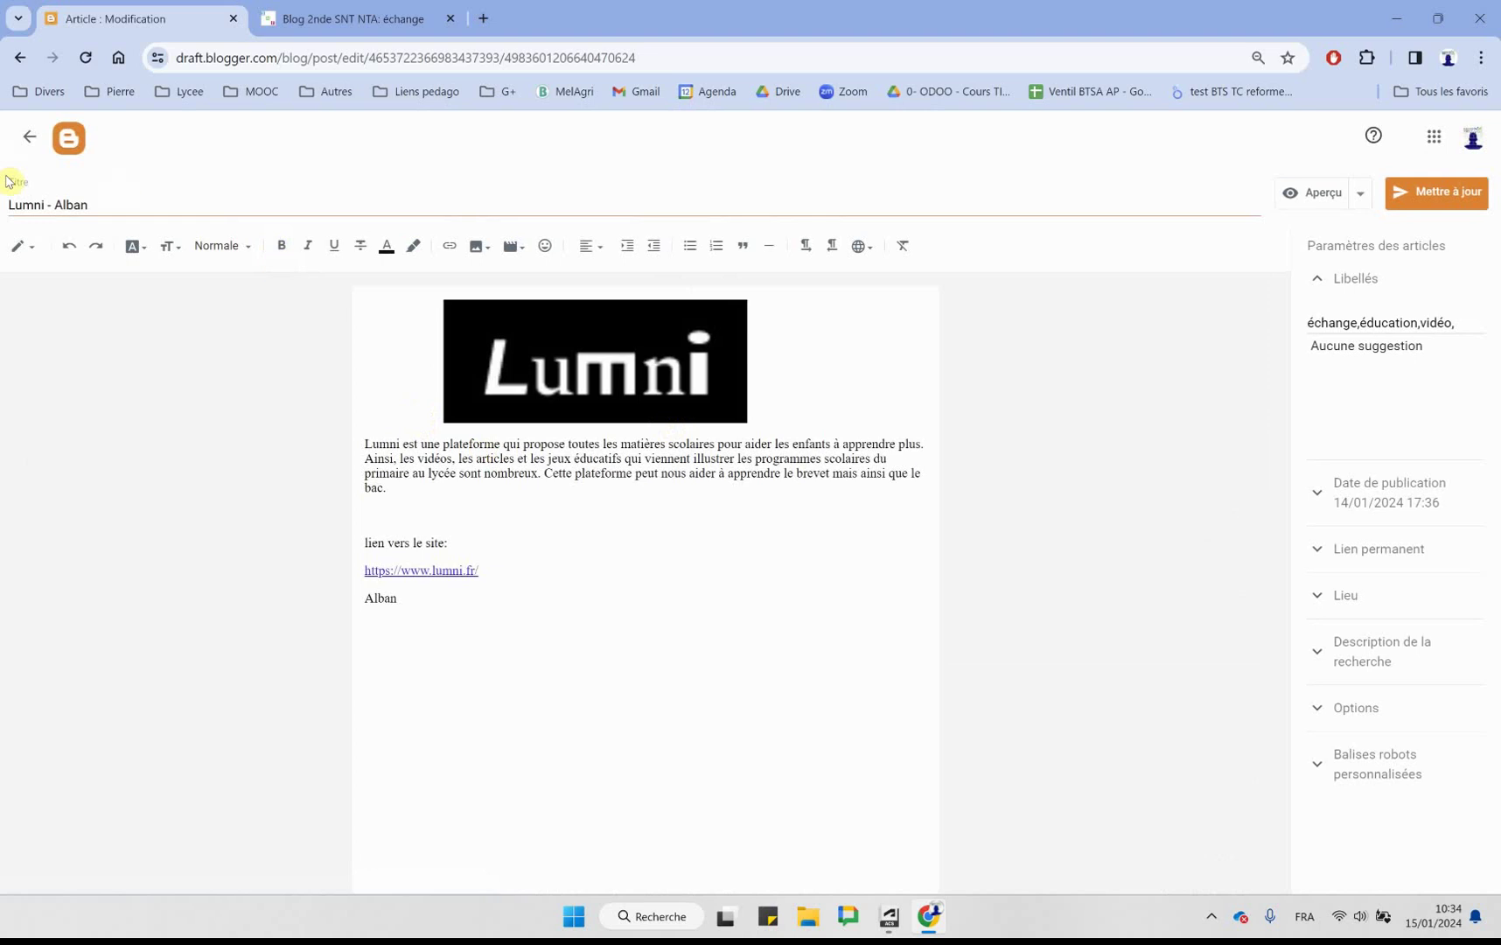
click(47, 205)
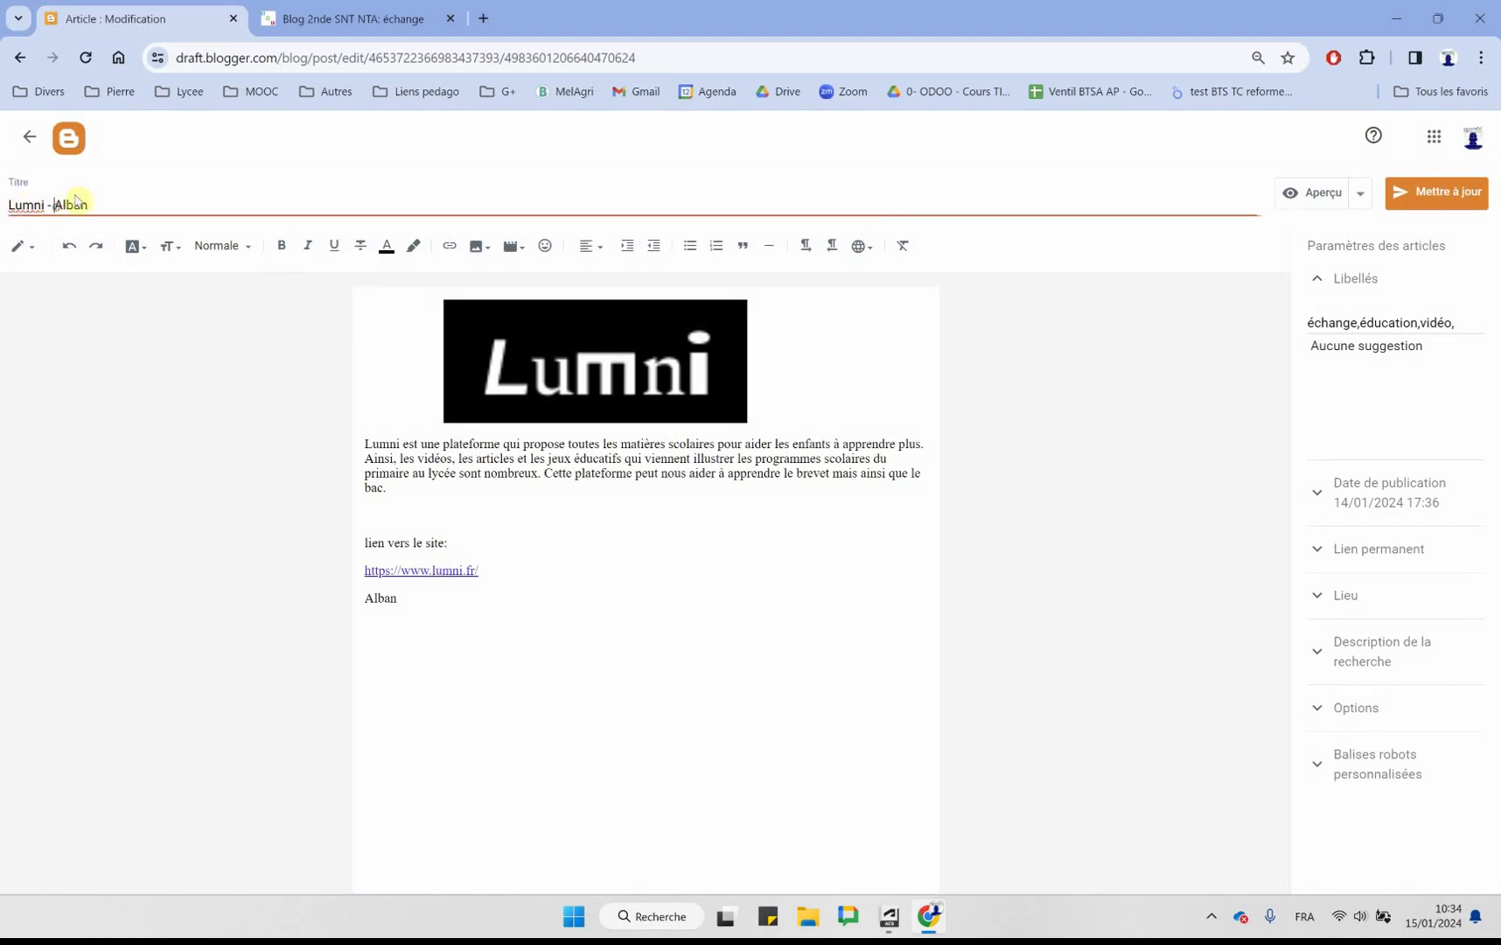
text(de)
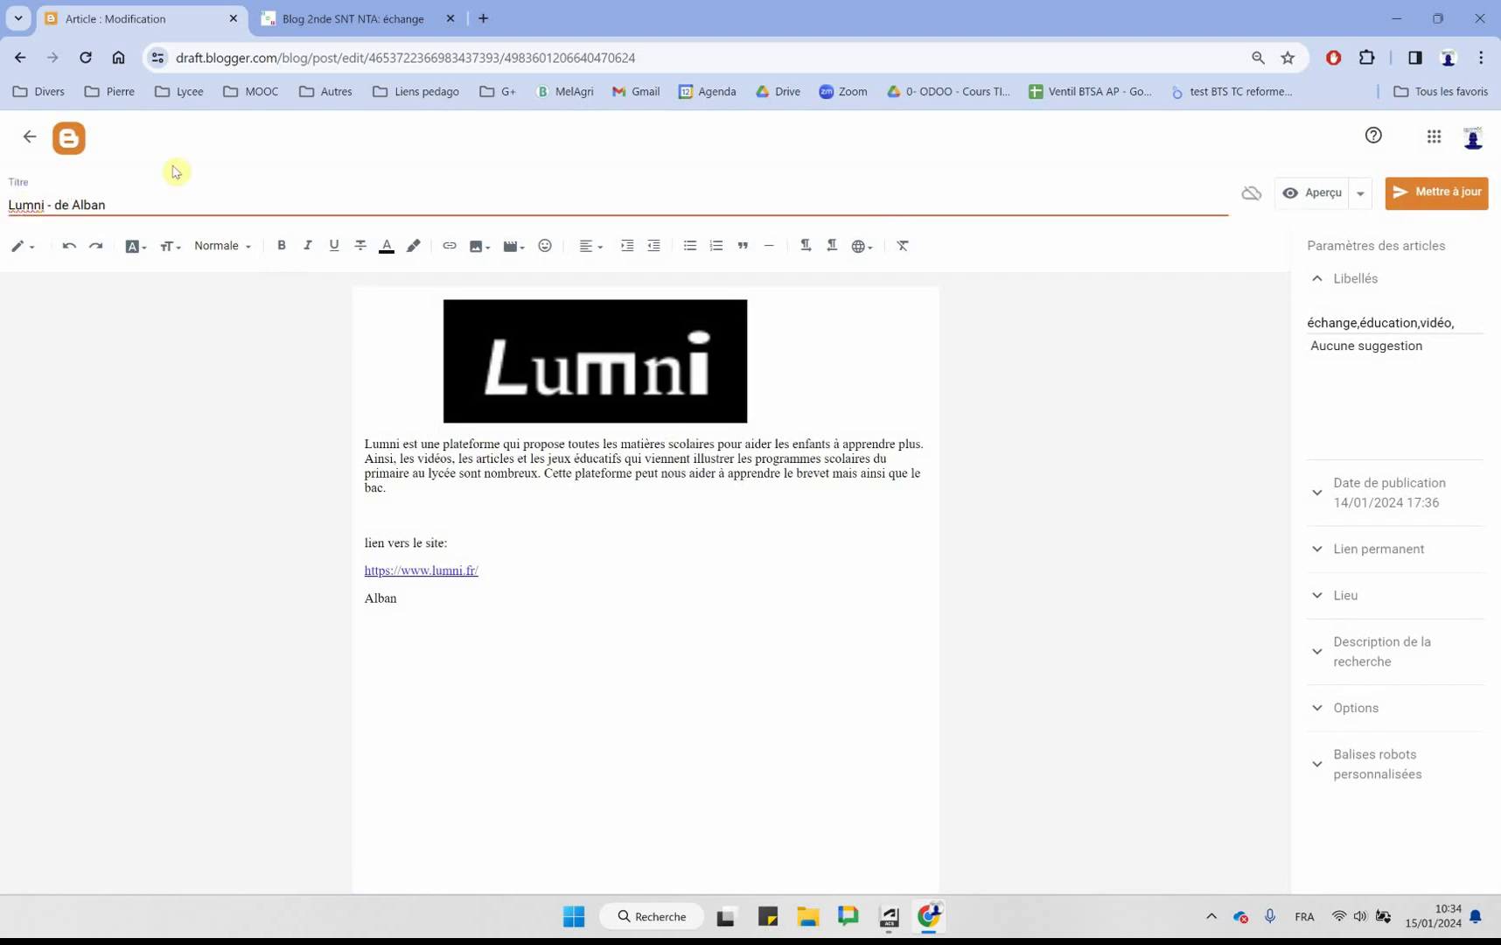
- Add "Auteur : " before the author's name in the post body and capitalise the first letter of "Lien vers le site:"
click(374, 615)
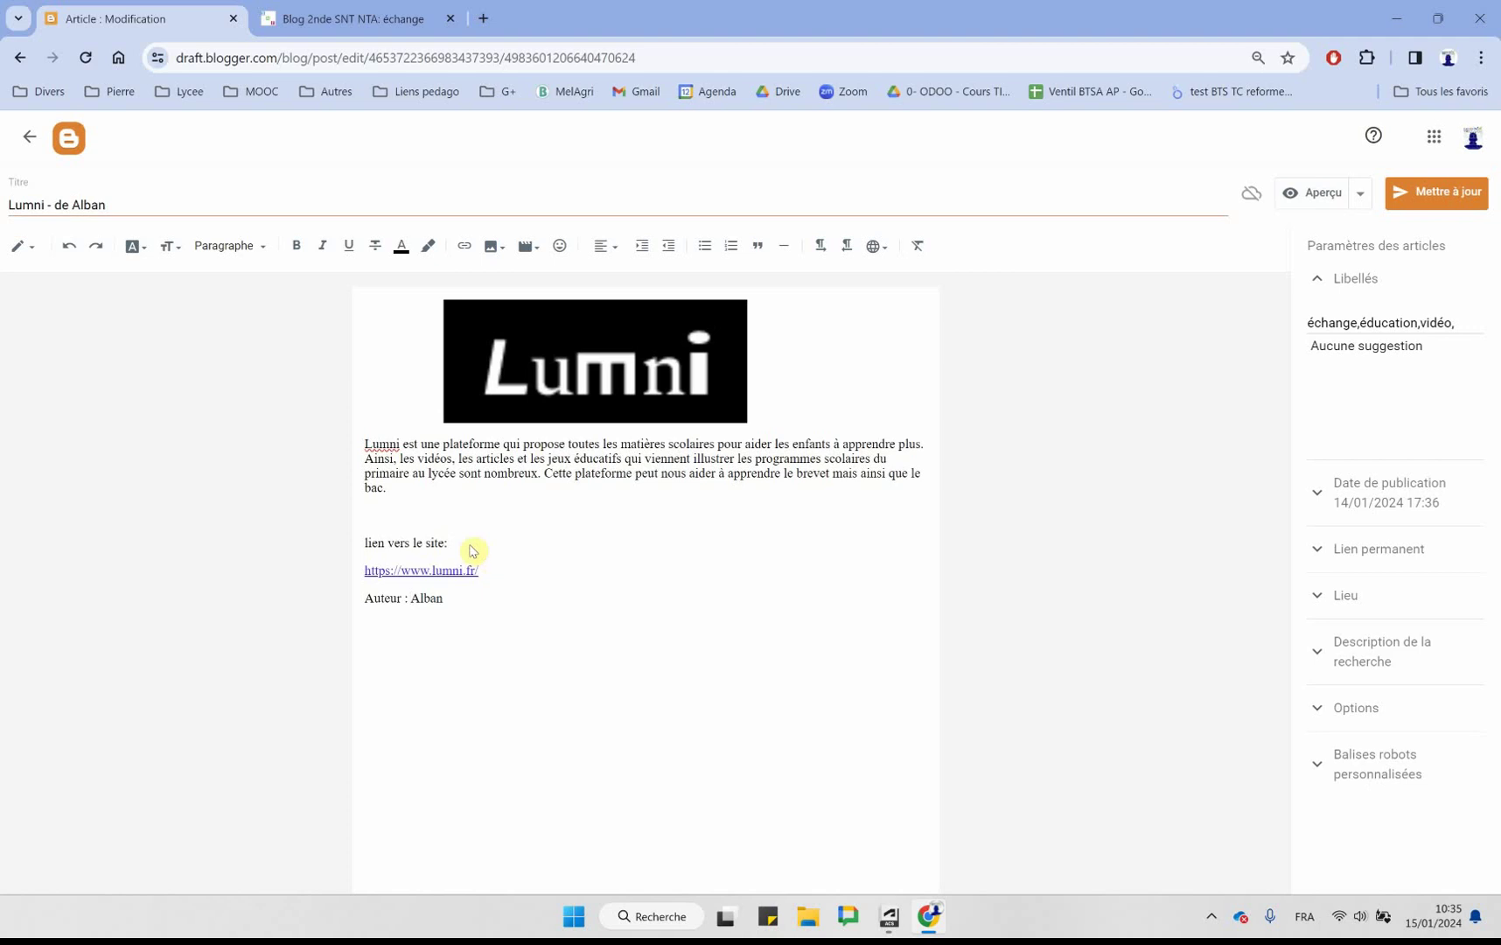
right_click(365, 539)
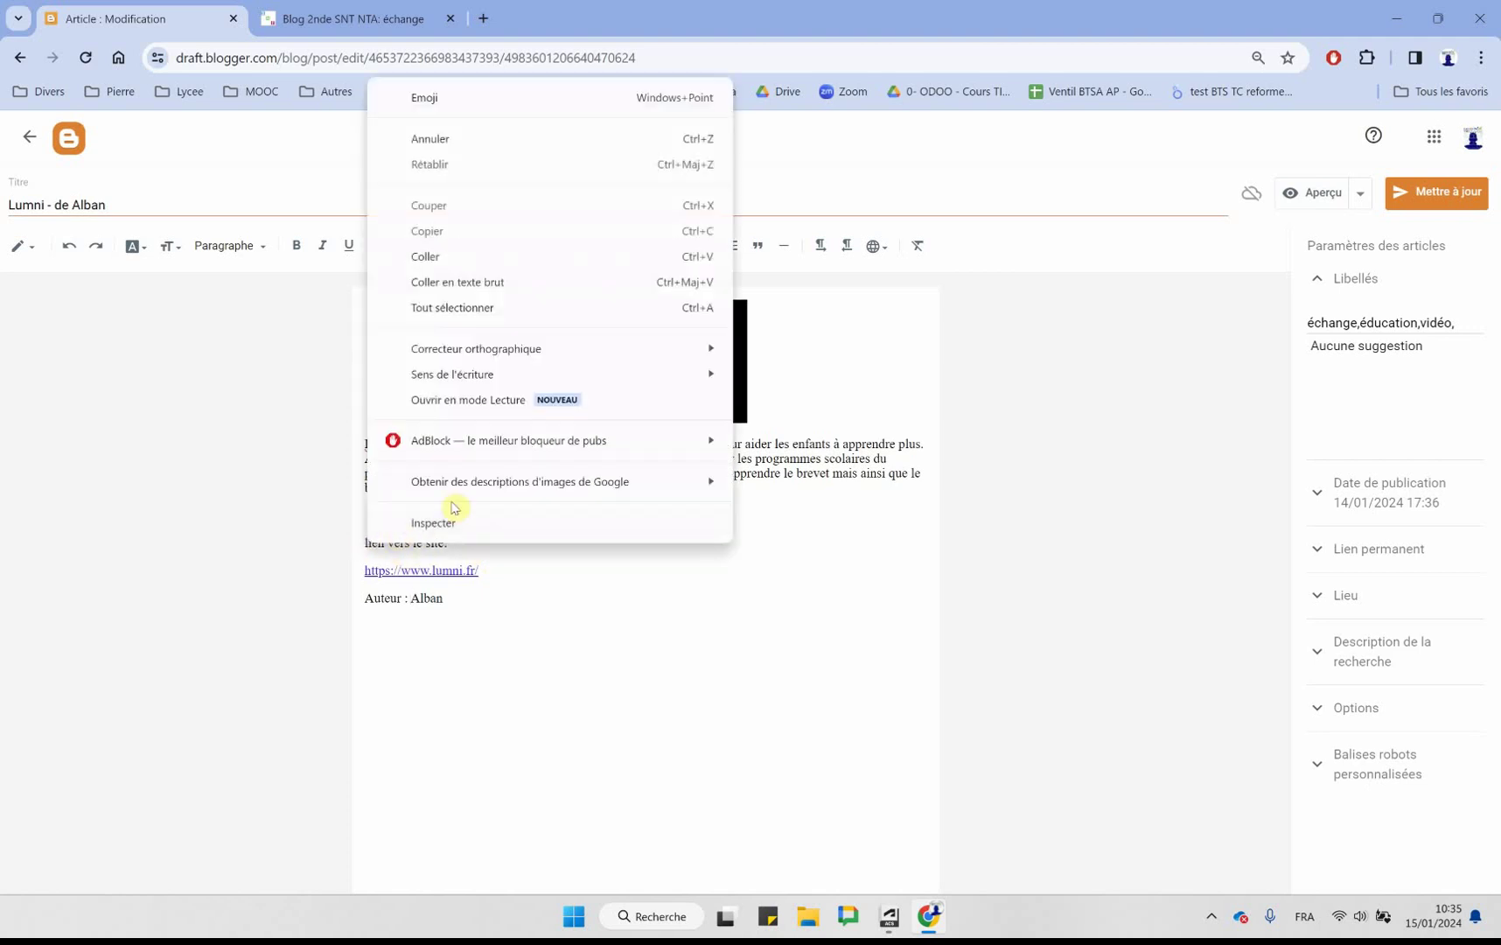
click(359, 554)
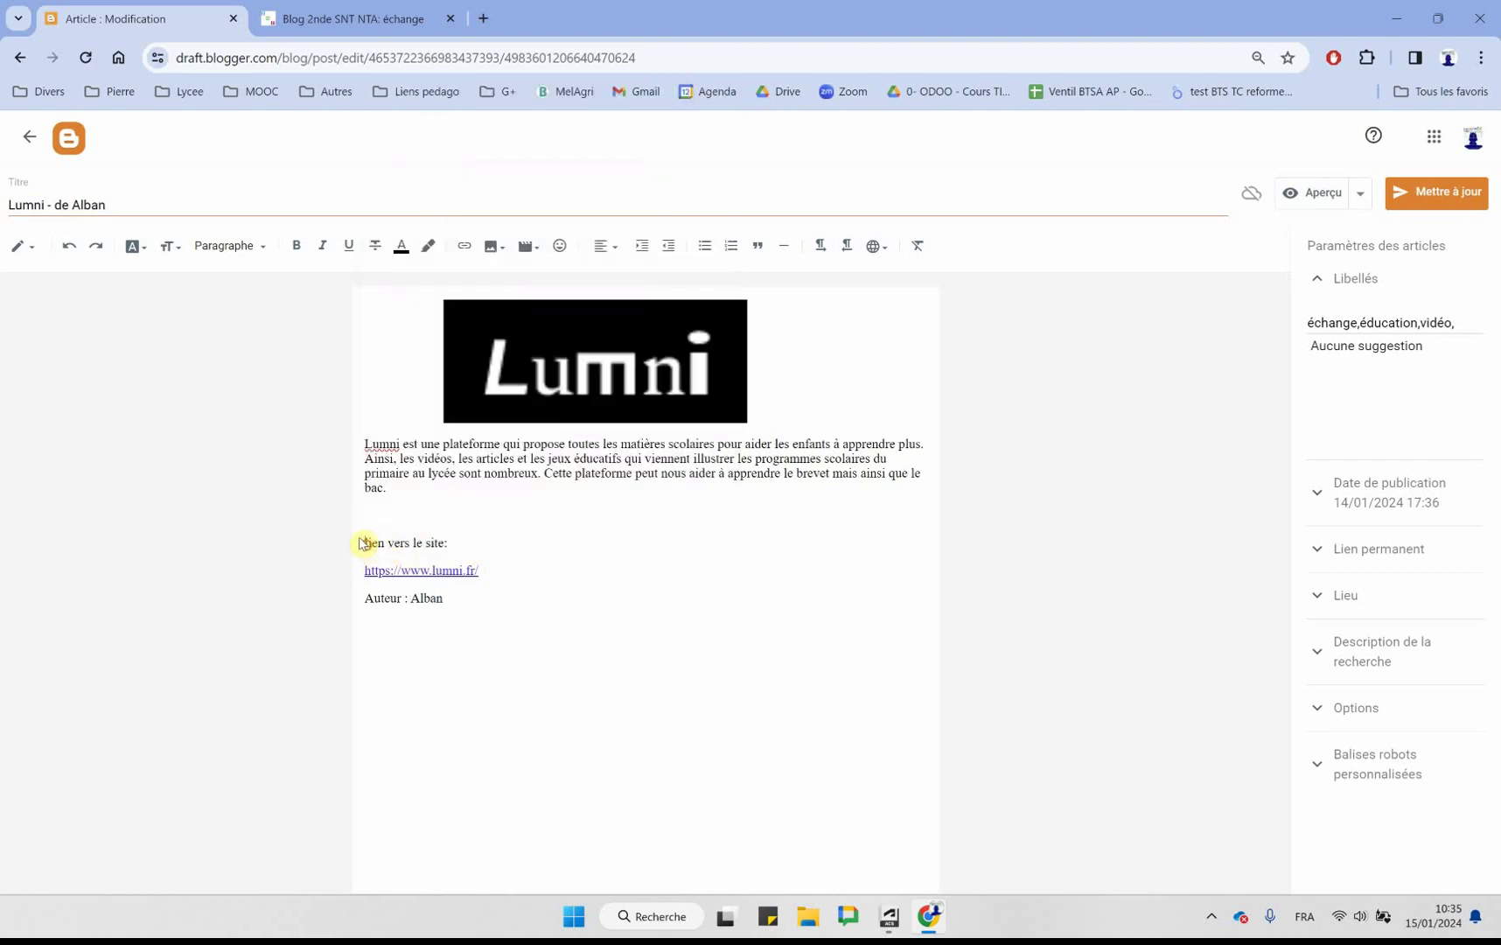
text(L)
key(Delete)
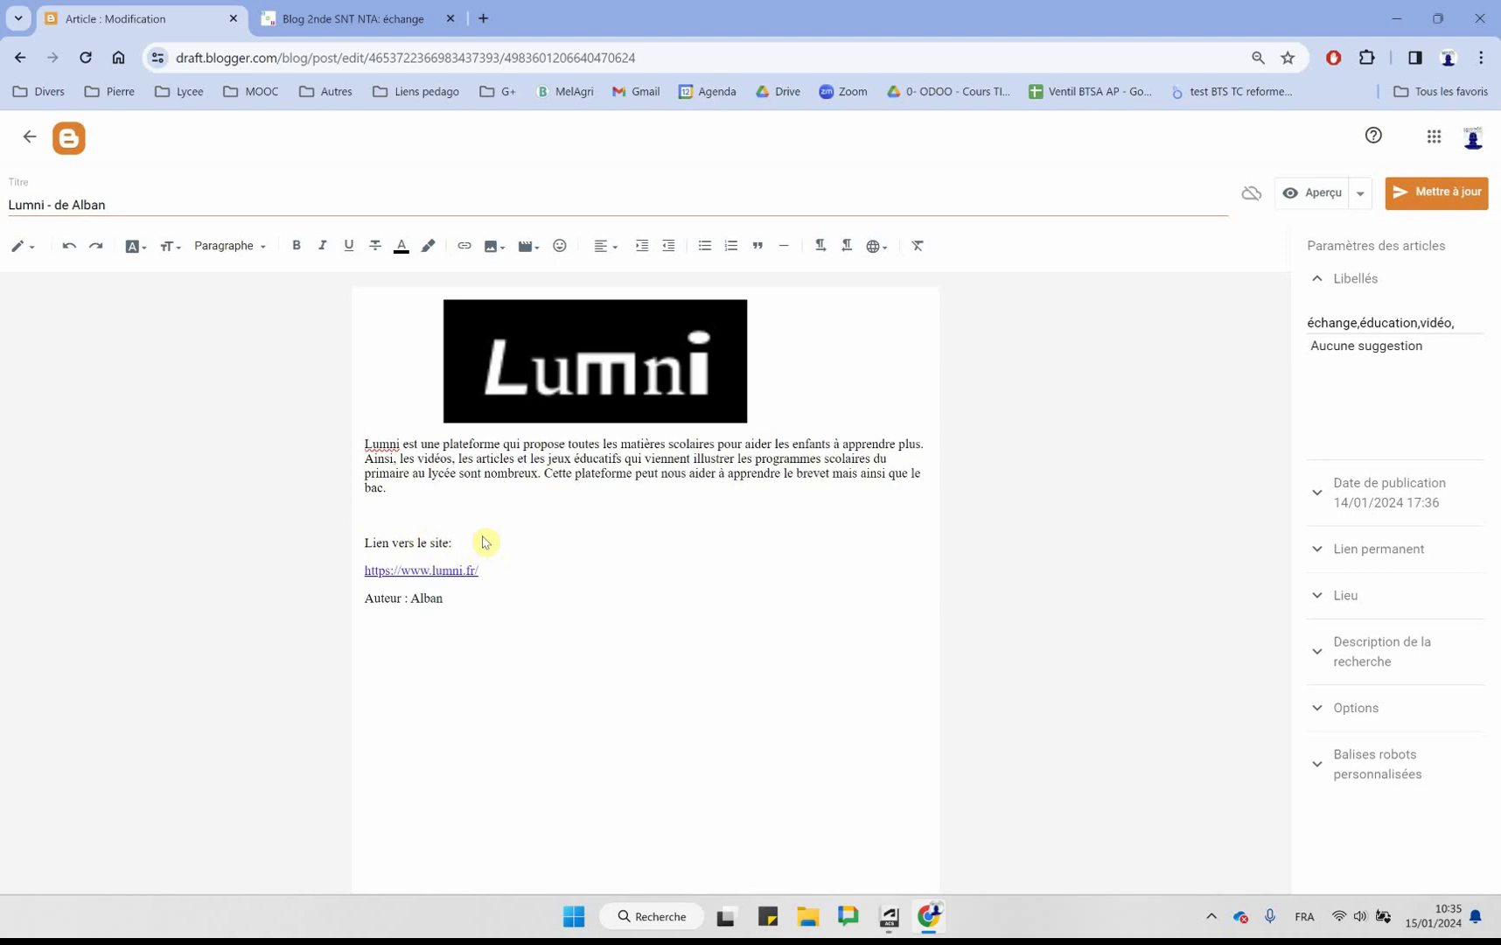
- Bring the Lumni URL up onto the "Lien vers le site:" line and apply its link settings with opening in a new window enabled
key(Delete)
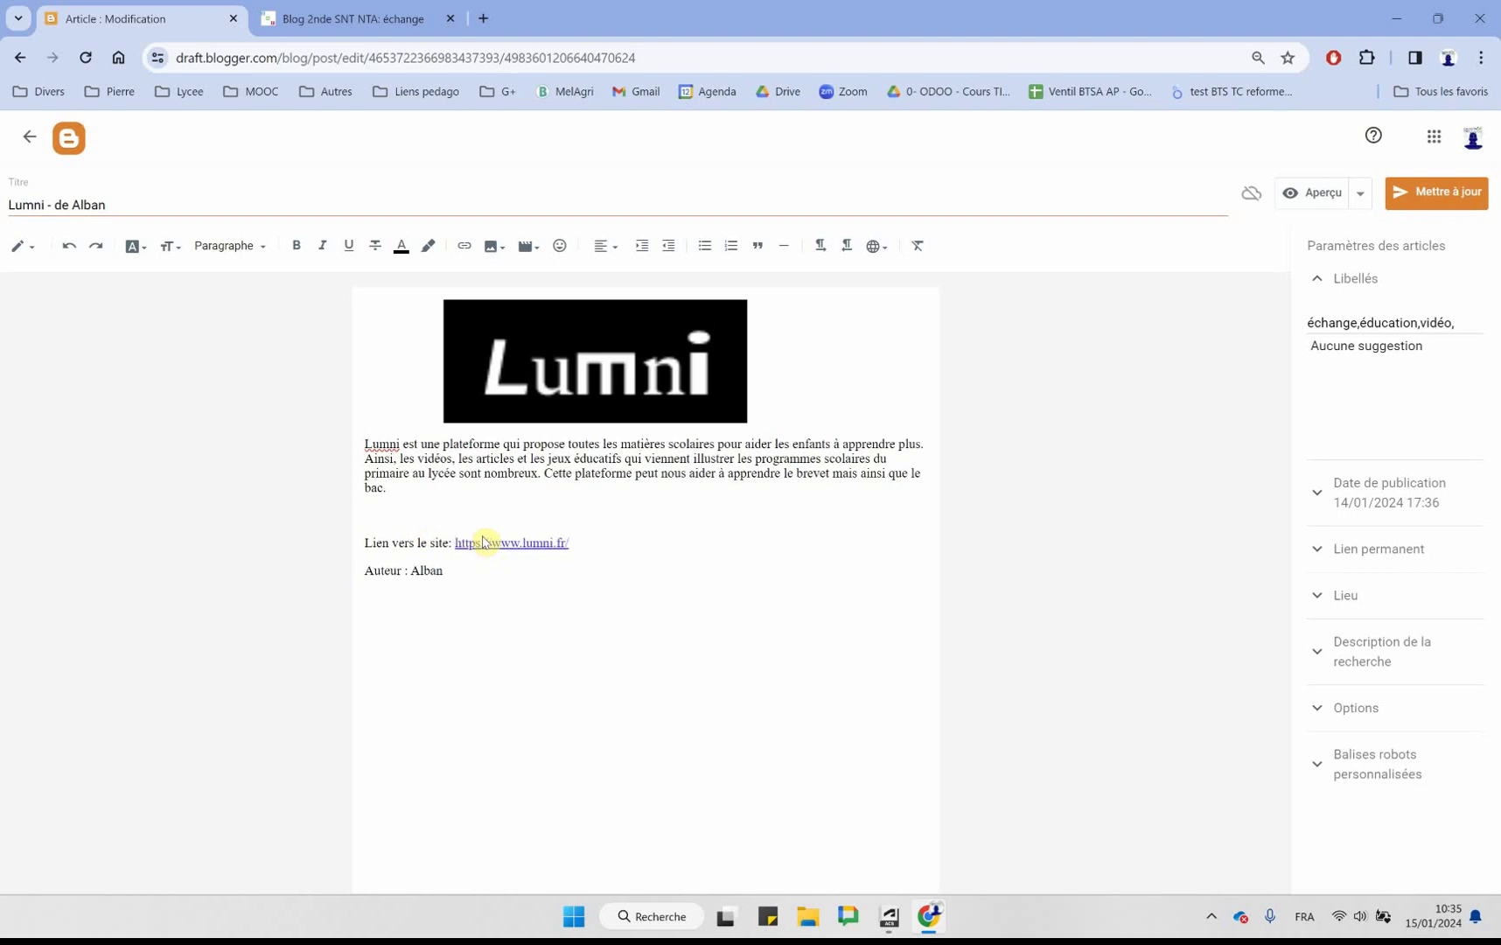
click(519, 542)
click(618, 573)
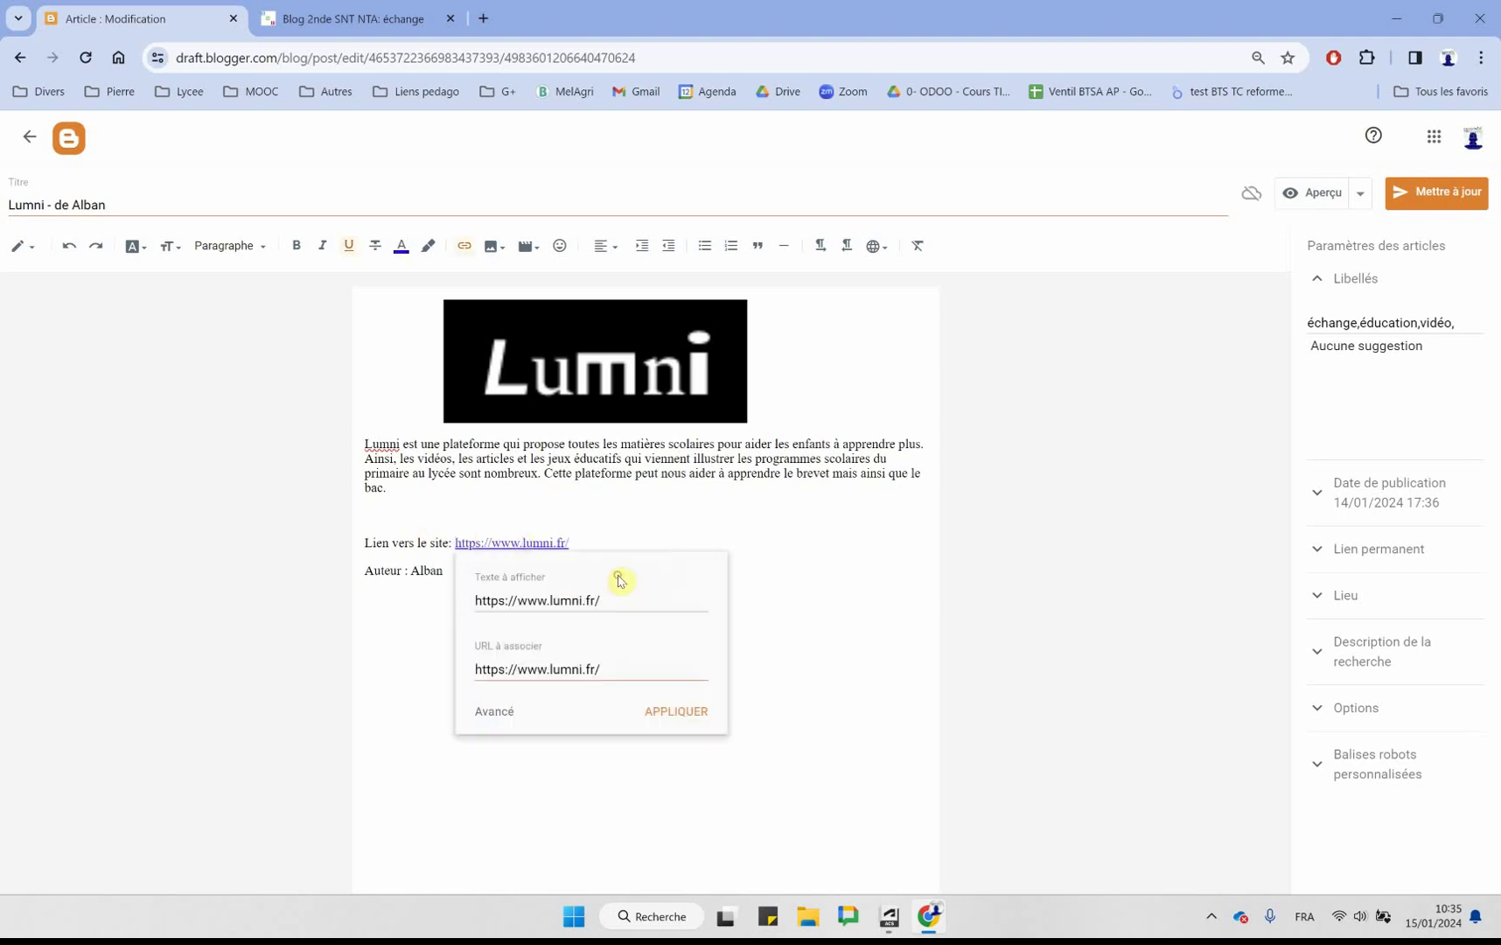
click(493, 711)
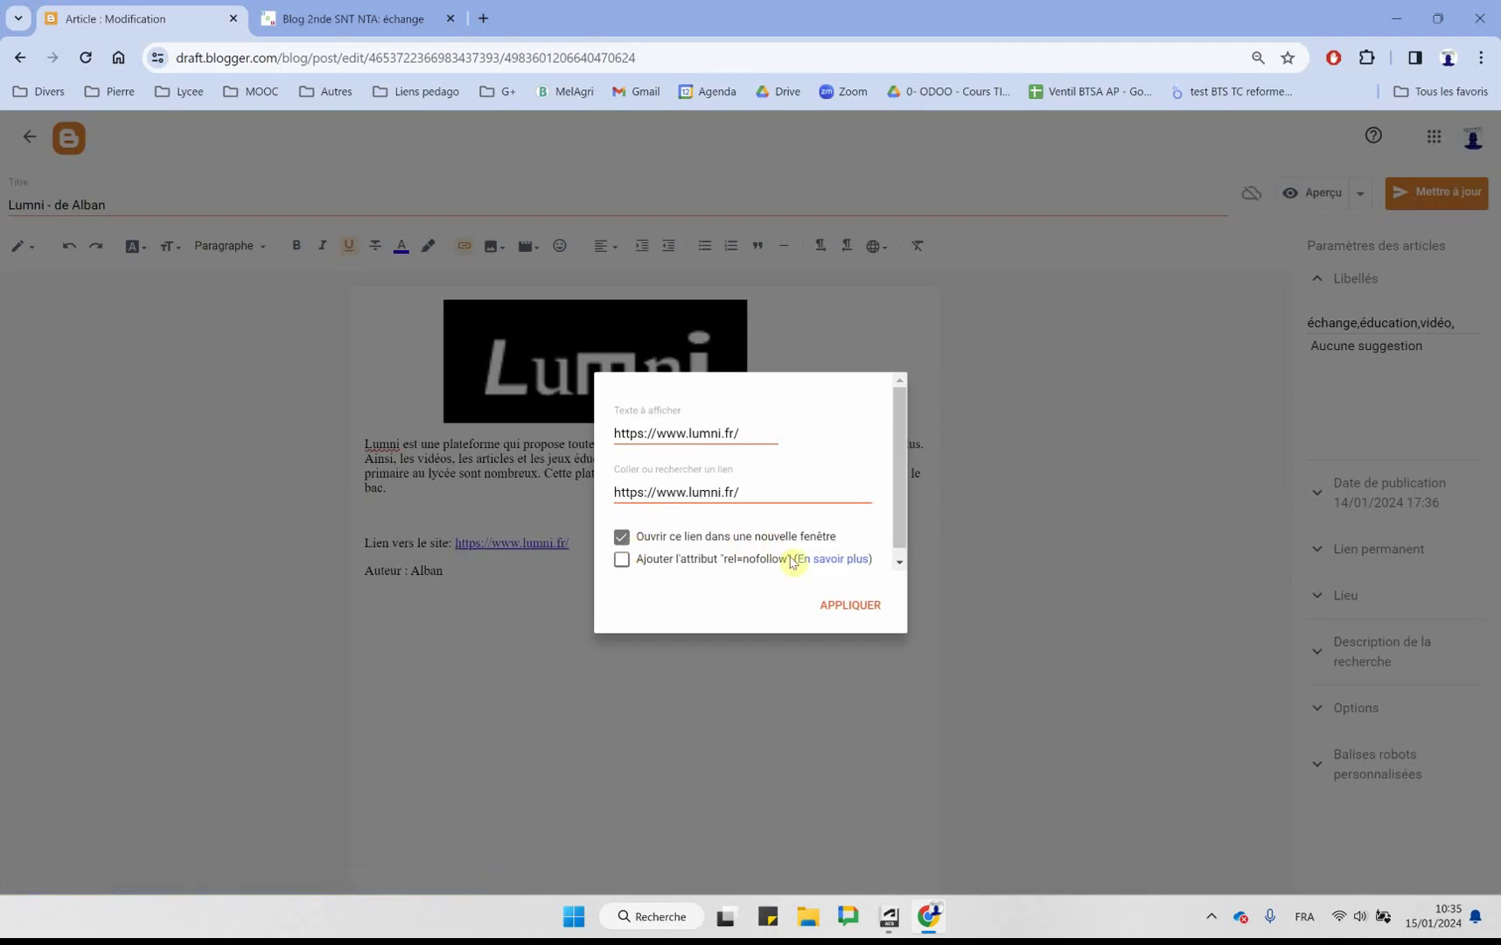
click(854, 606)
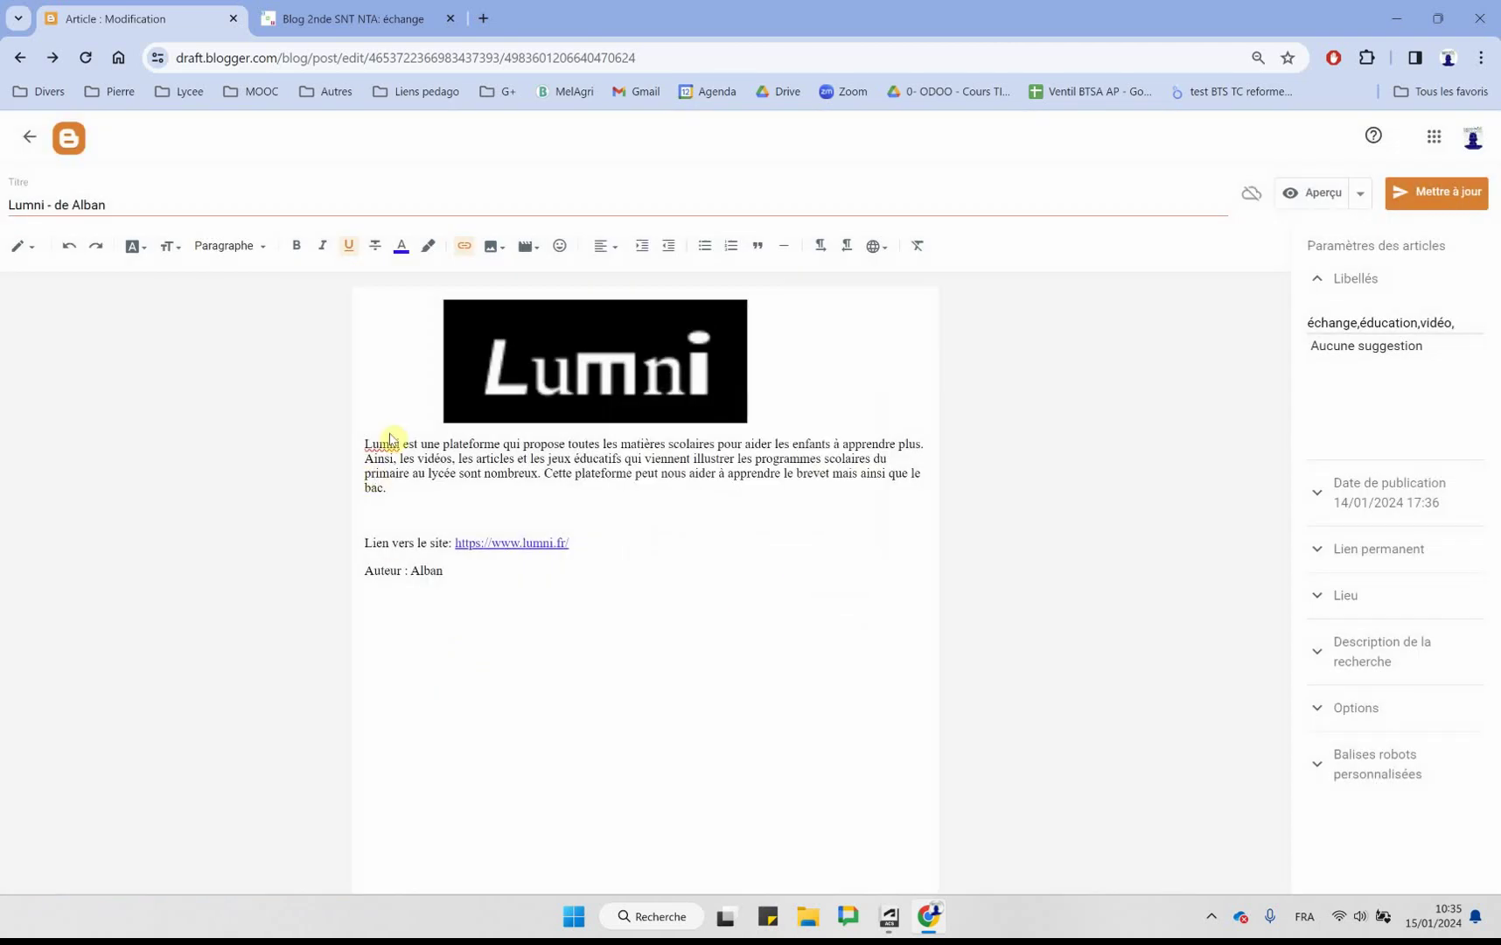
- Remove the blank line between the description paragraph and the "Lien vers le site:" line
mouse_move(395, 443)
mouse_down()
mouse_move(376, 473)
mouse_move(390, 474)
mouse_up()
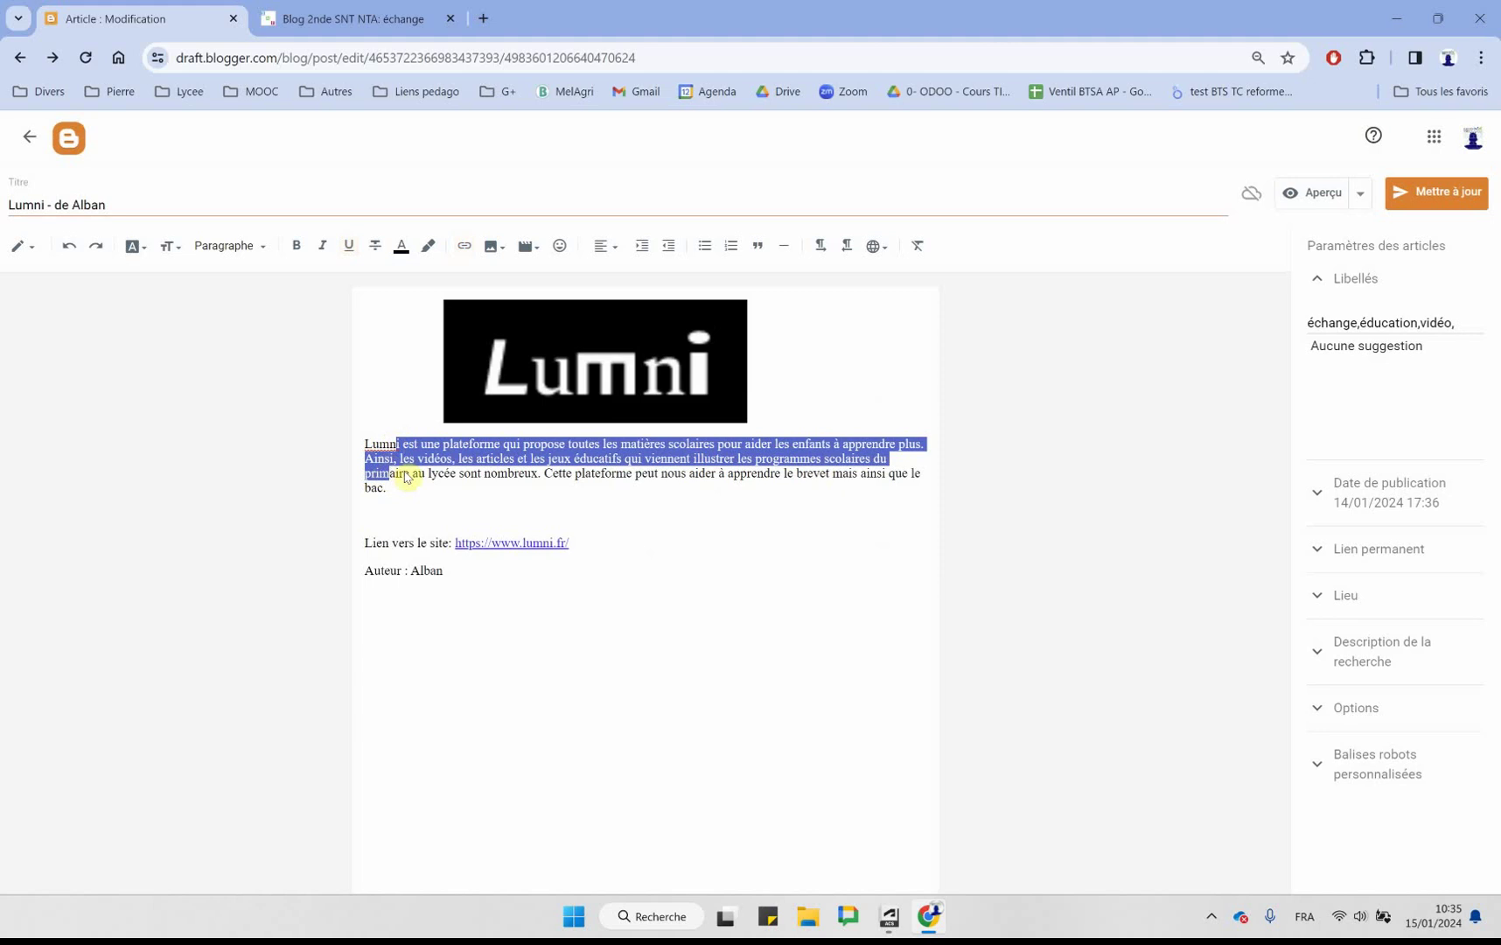
click(471, 475)
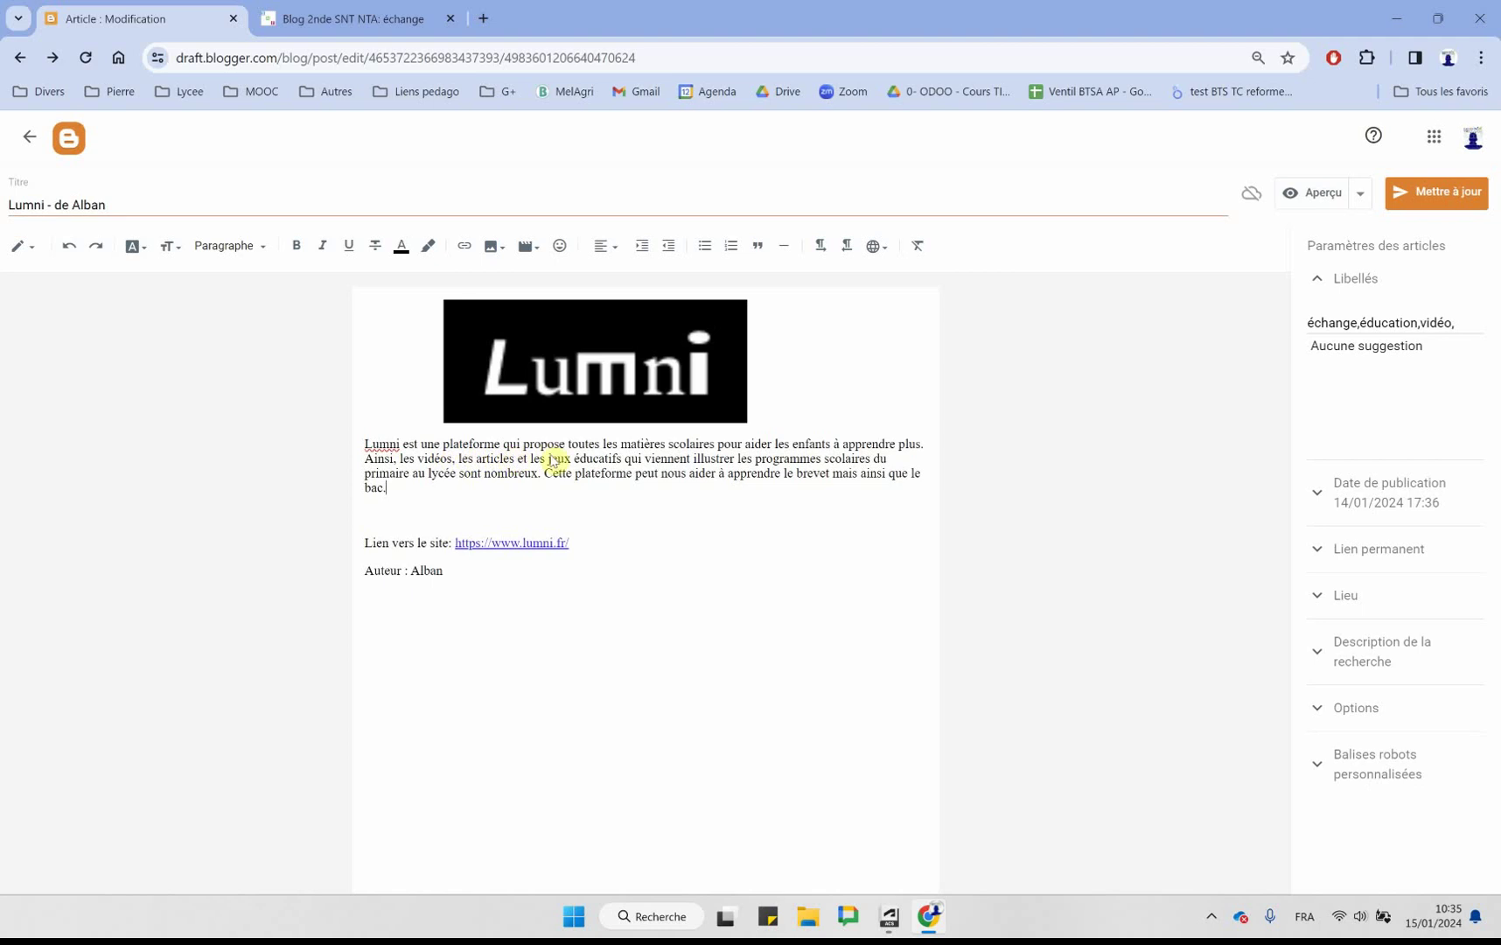
right_click(390, 458)
click(383, 469)
click(377, 515)
key(BackSpace)
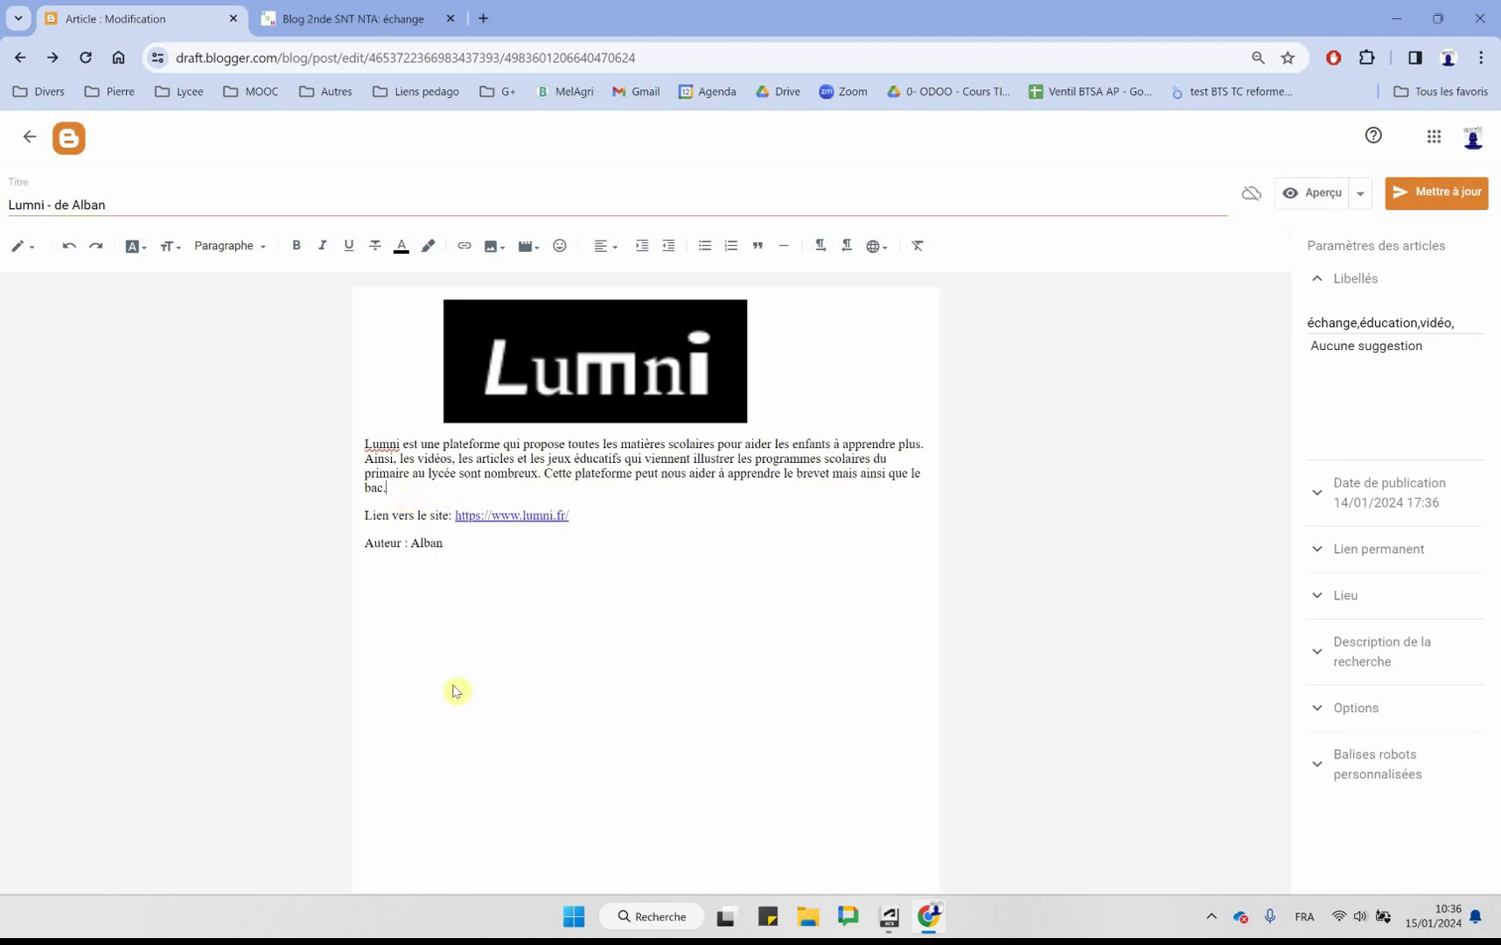
- Centre the Lumni logo image, set its size to "Moyenne" and update the post
click(400, 650)
click(489, 571)
click(592, 359)
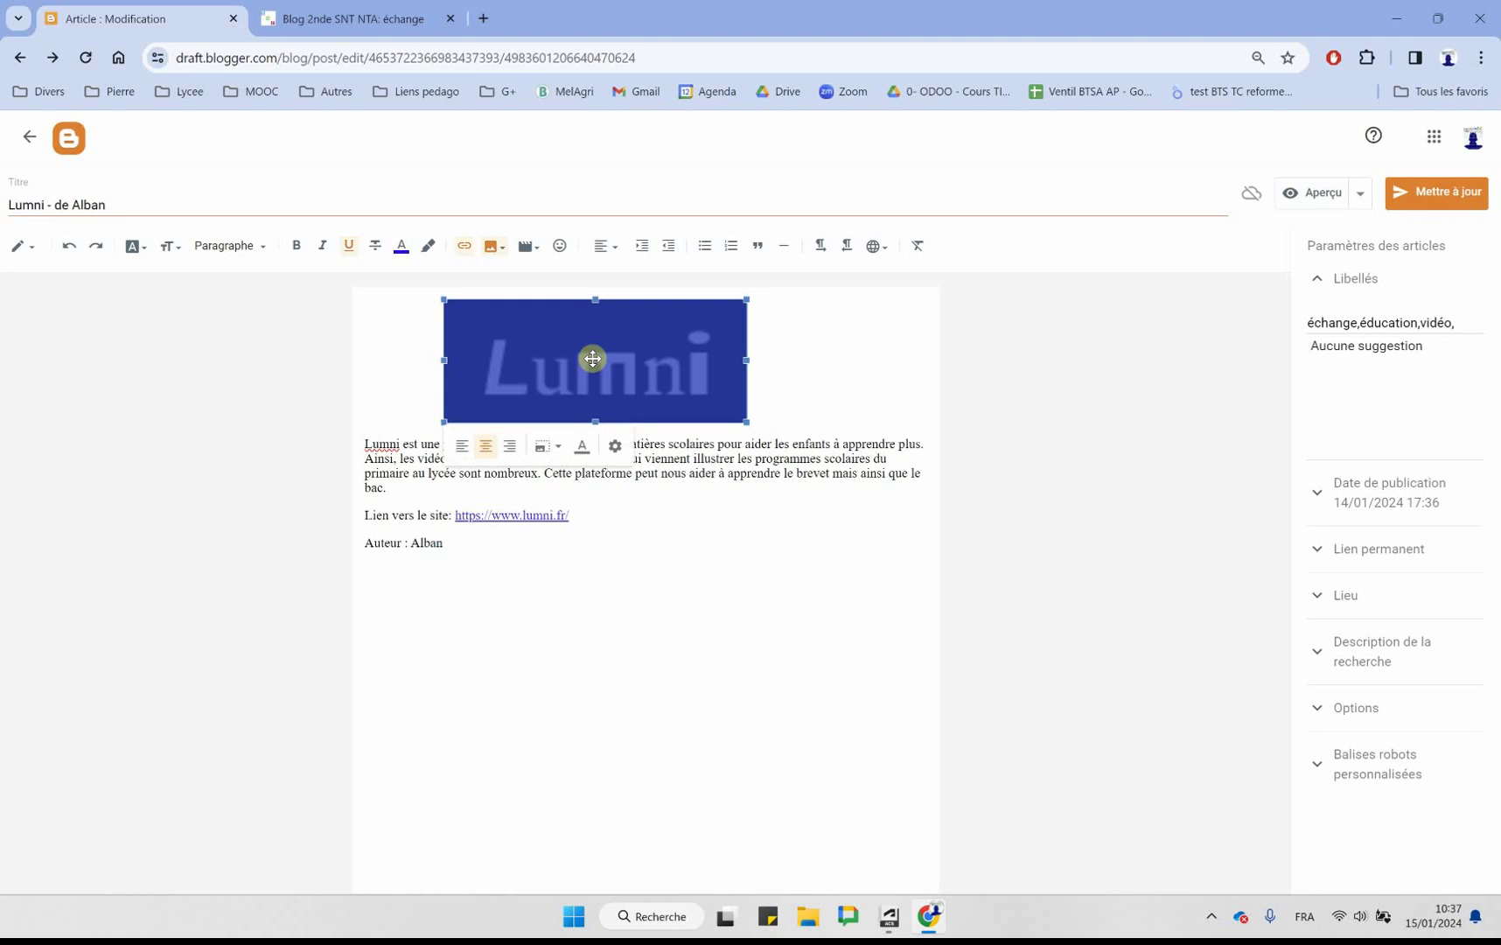
click(617, 246)
click(626, 291)
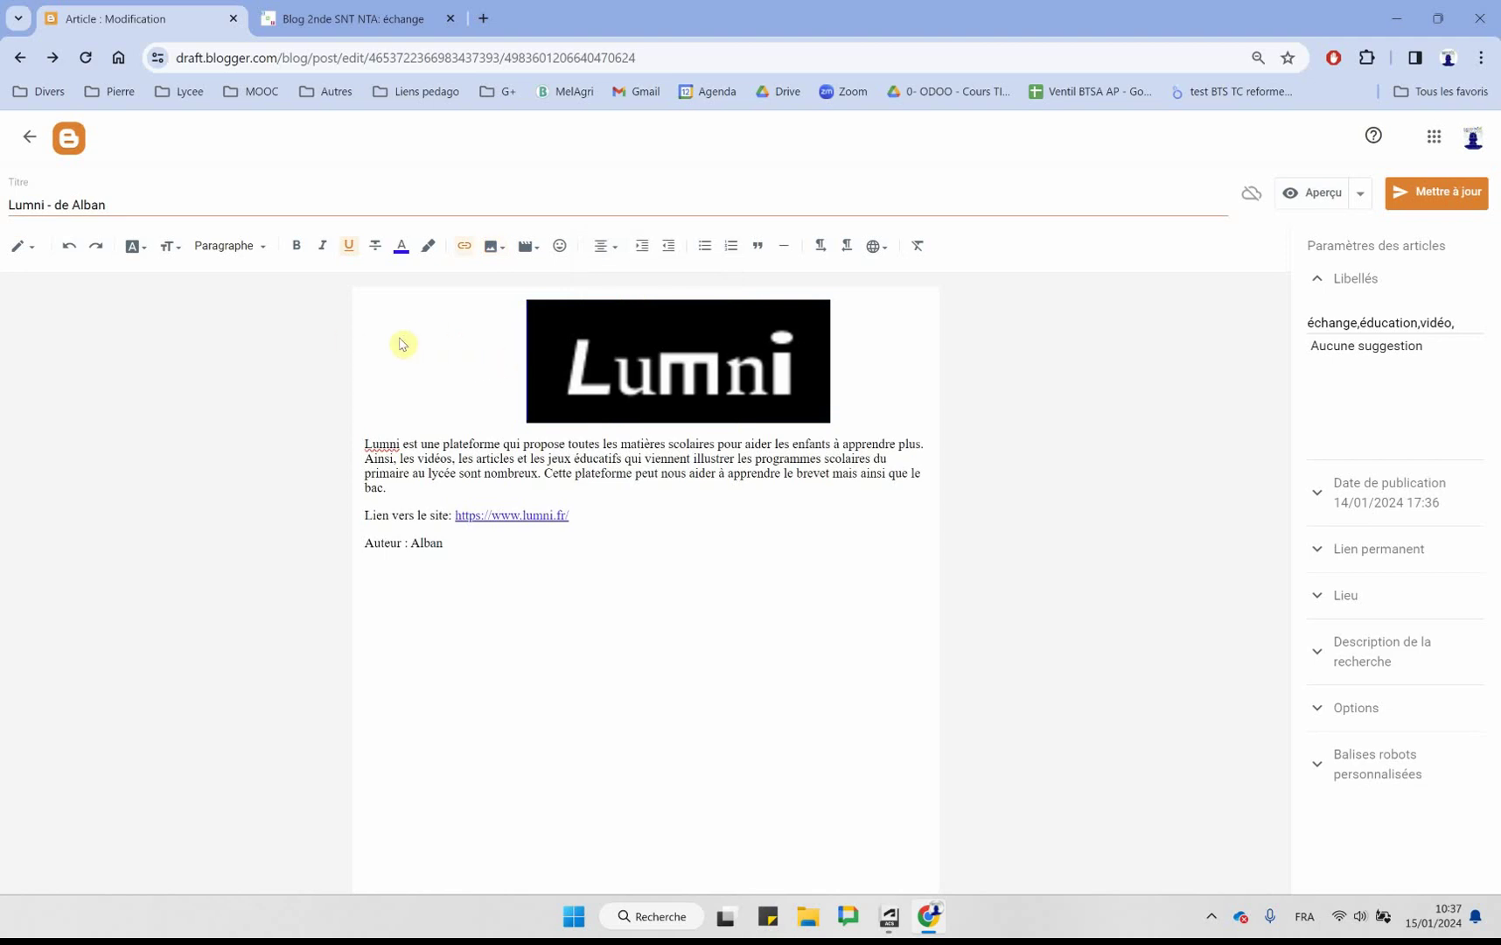
click(783, 358)
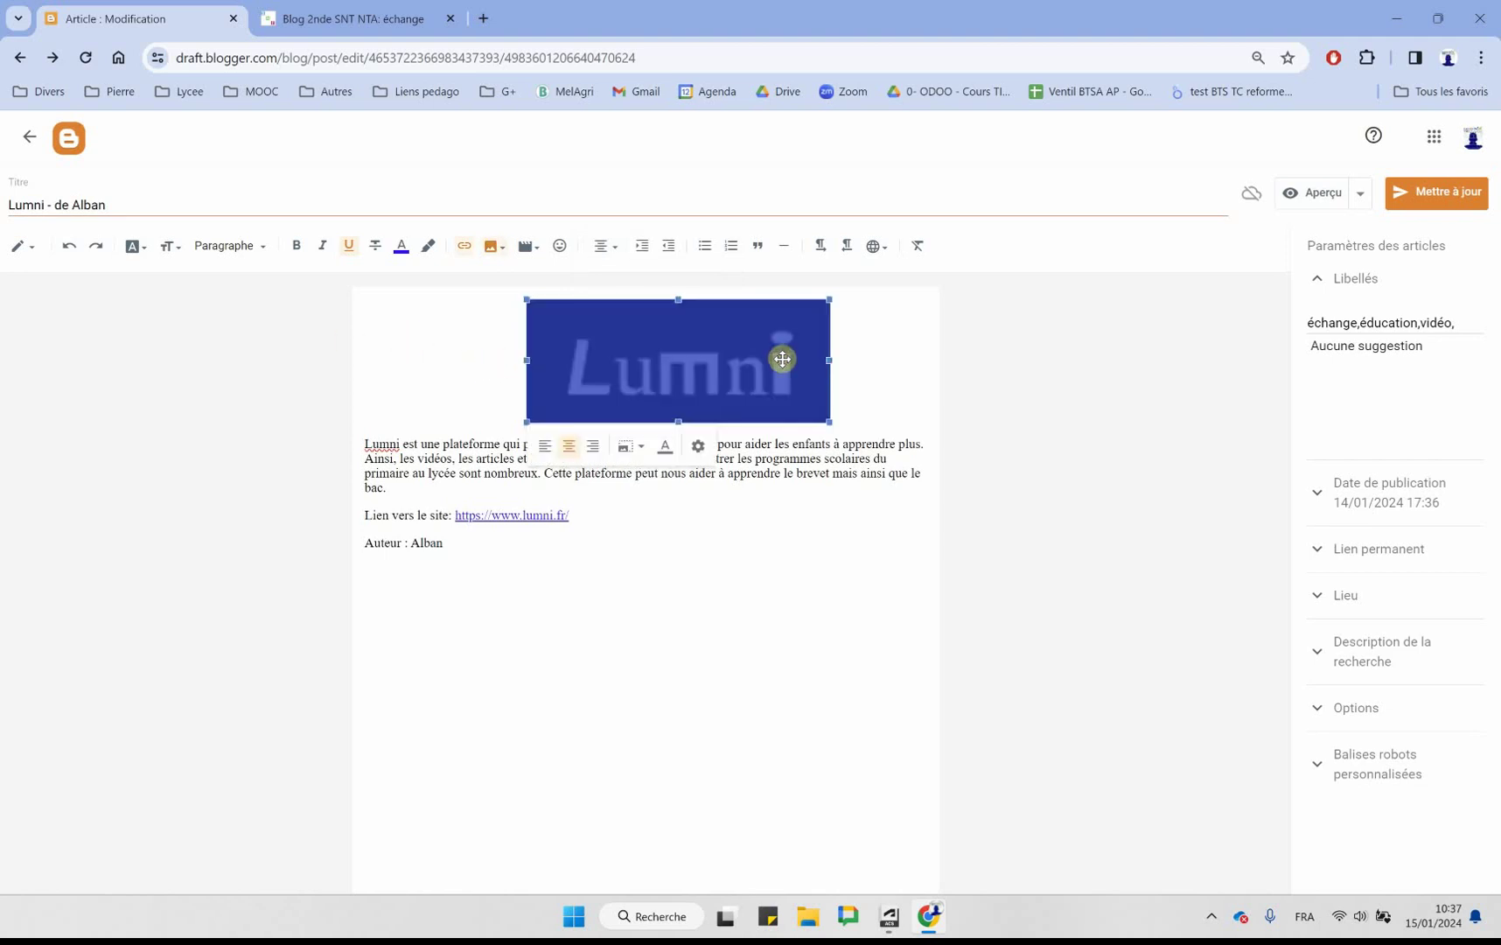
click(631, 447)
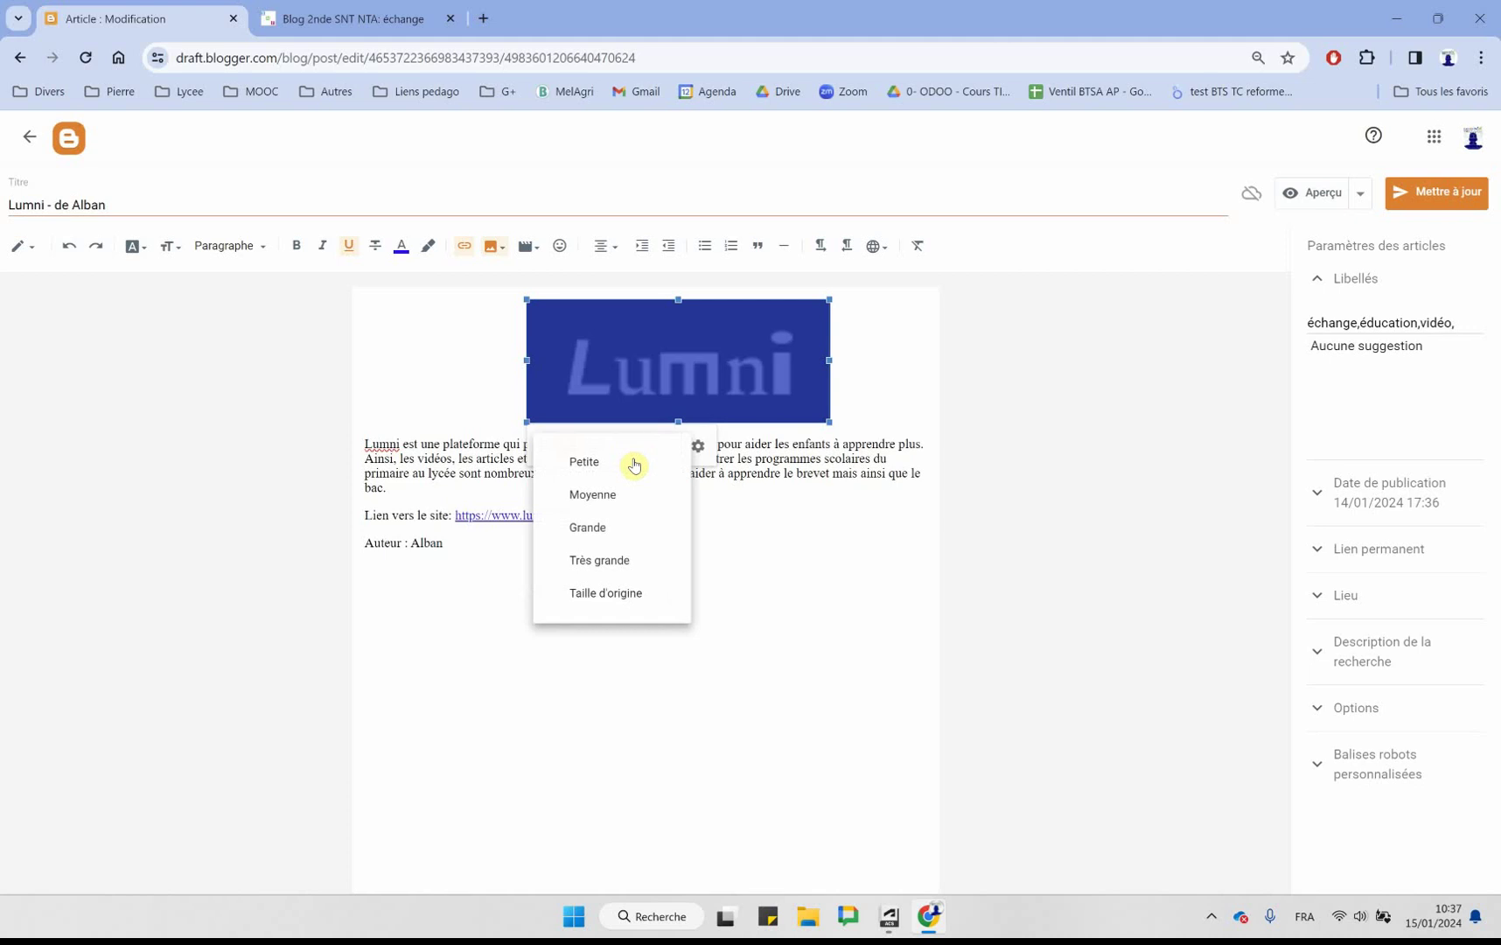
click(586, 496)
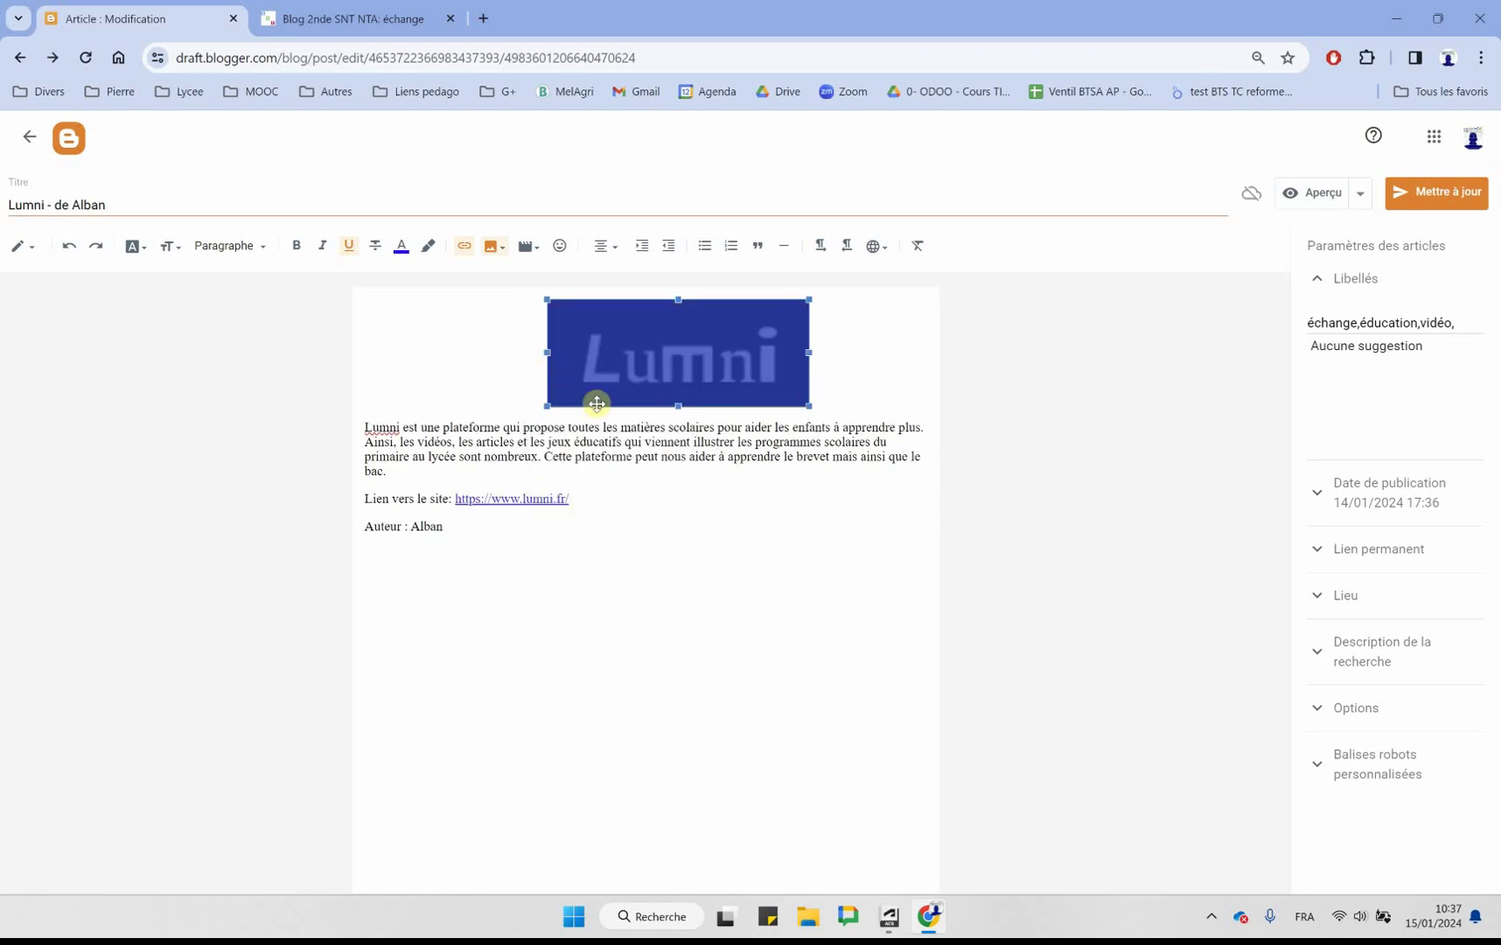
click(1413, 193)
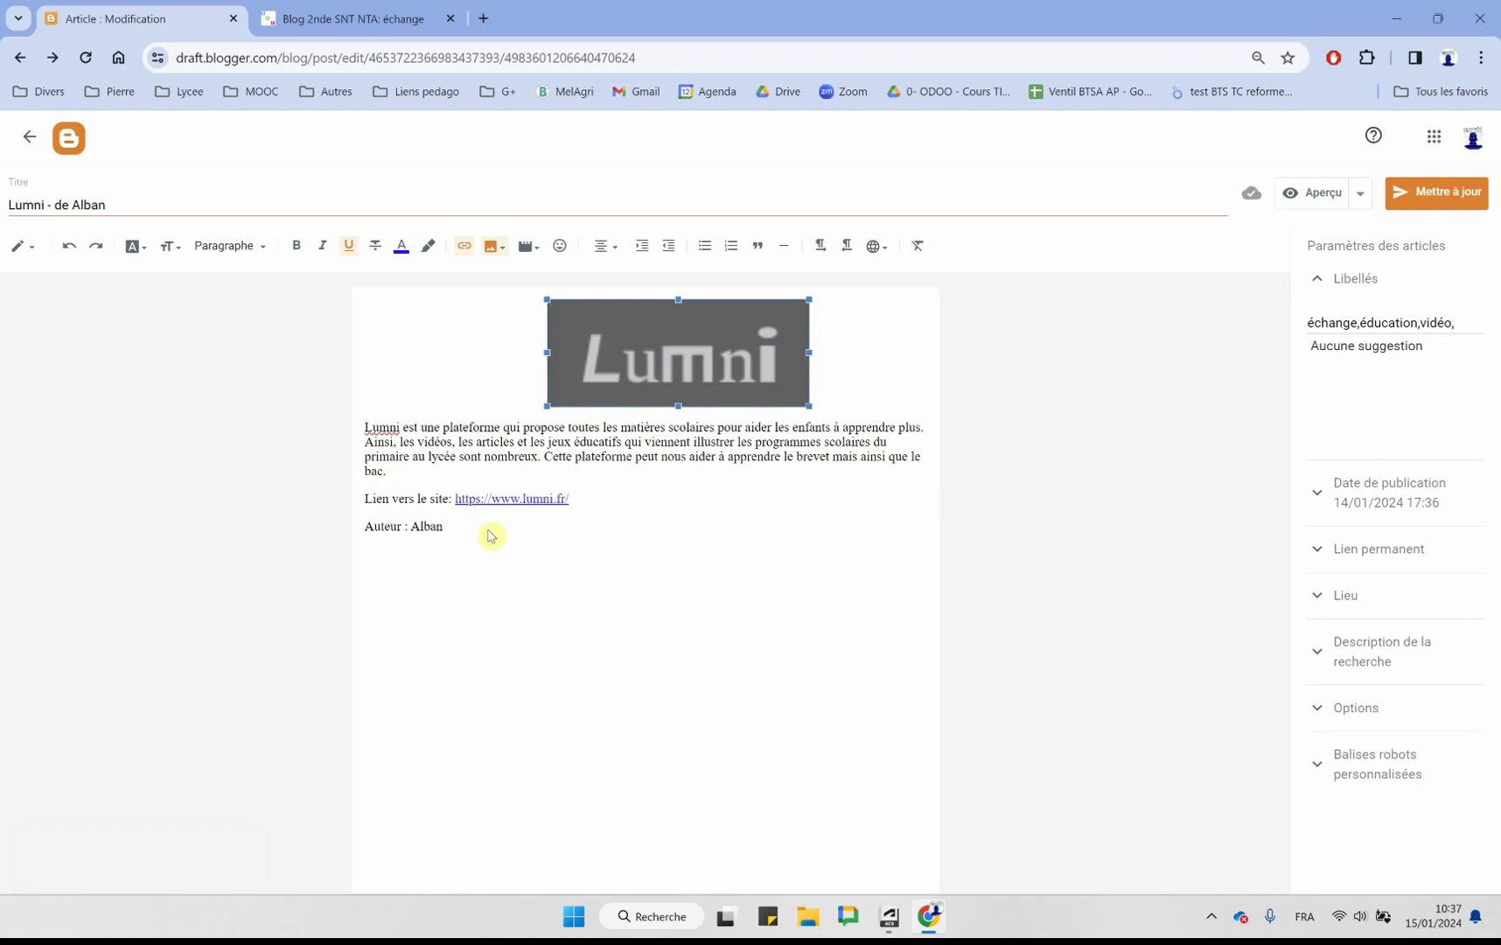
- Delete "Auteur :" before the author's first name in the post body, update the post and return to the article list
click(410, 528)
key(BackSpace)
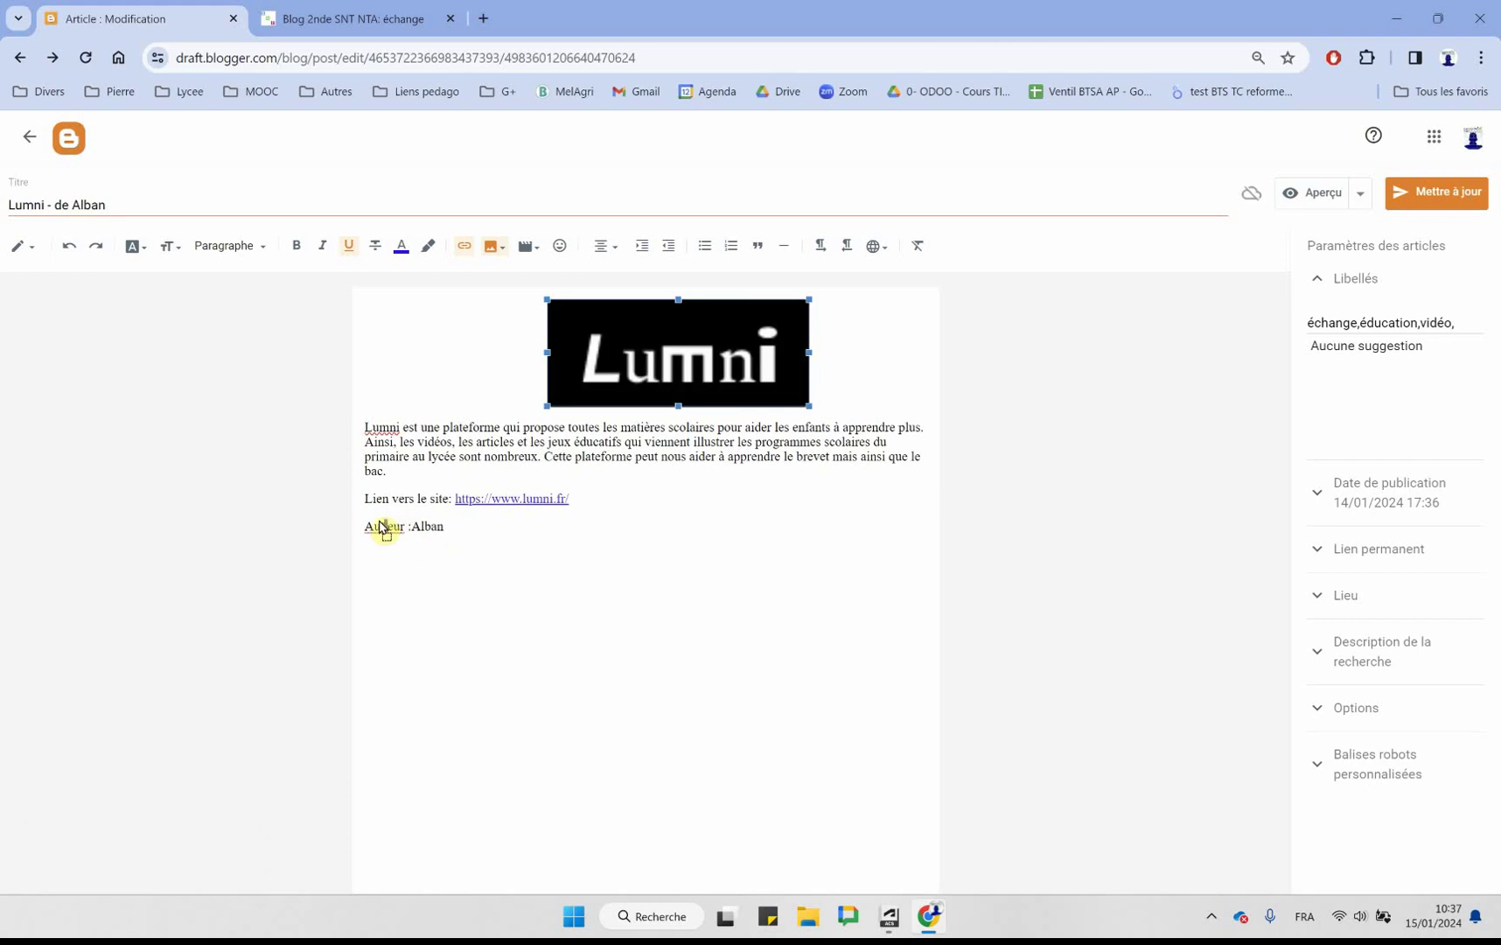
drag(408, 525, 363, 516)
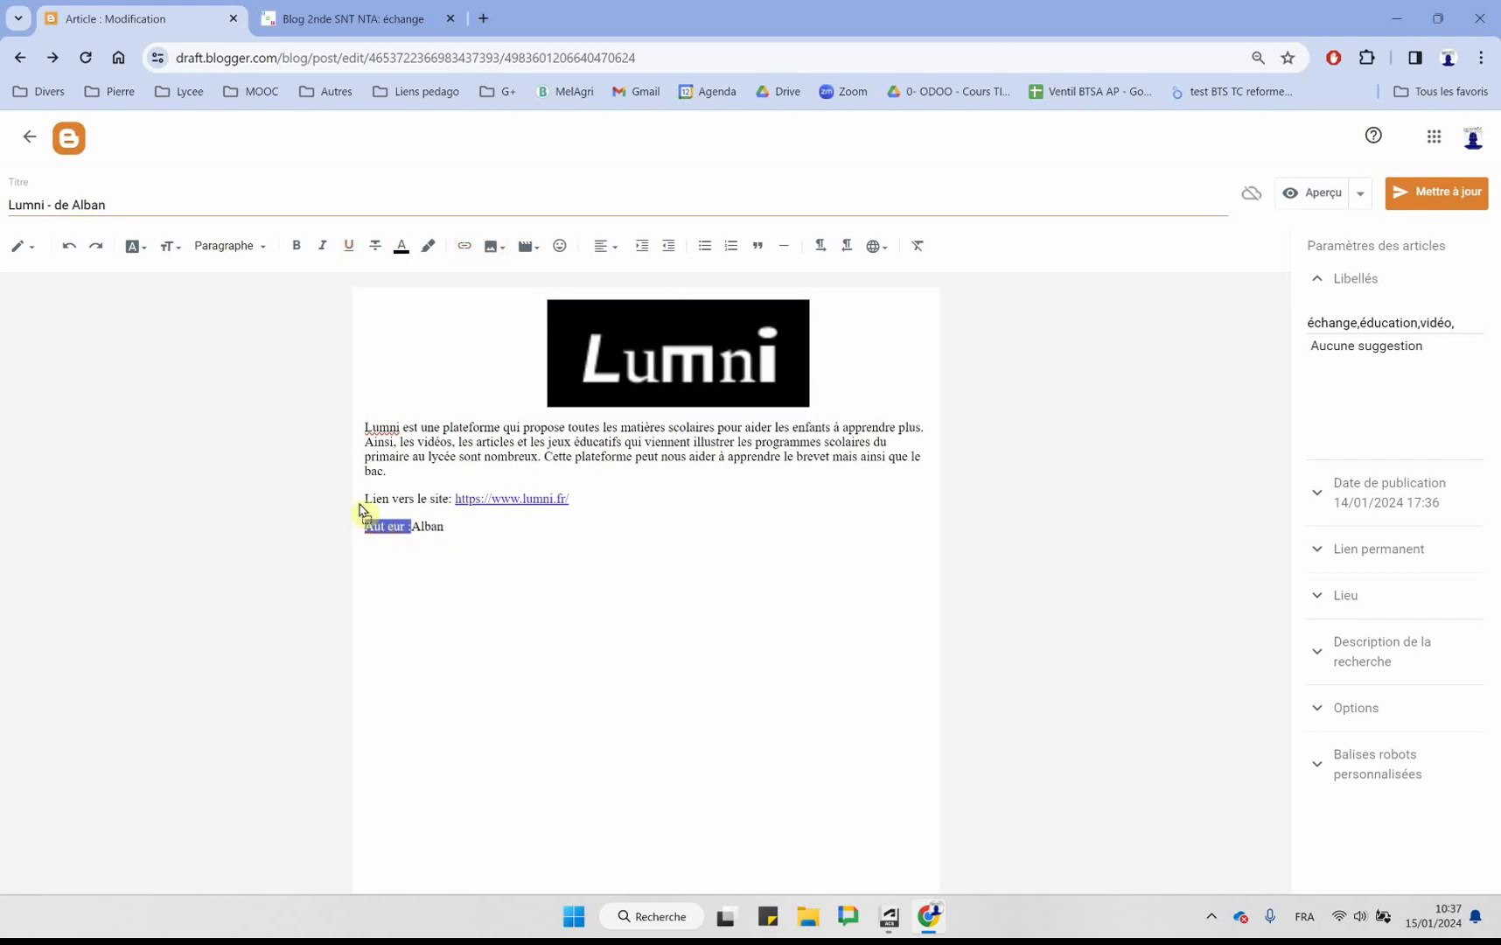
key(BackSpace)
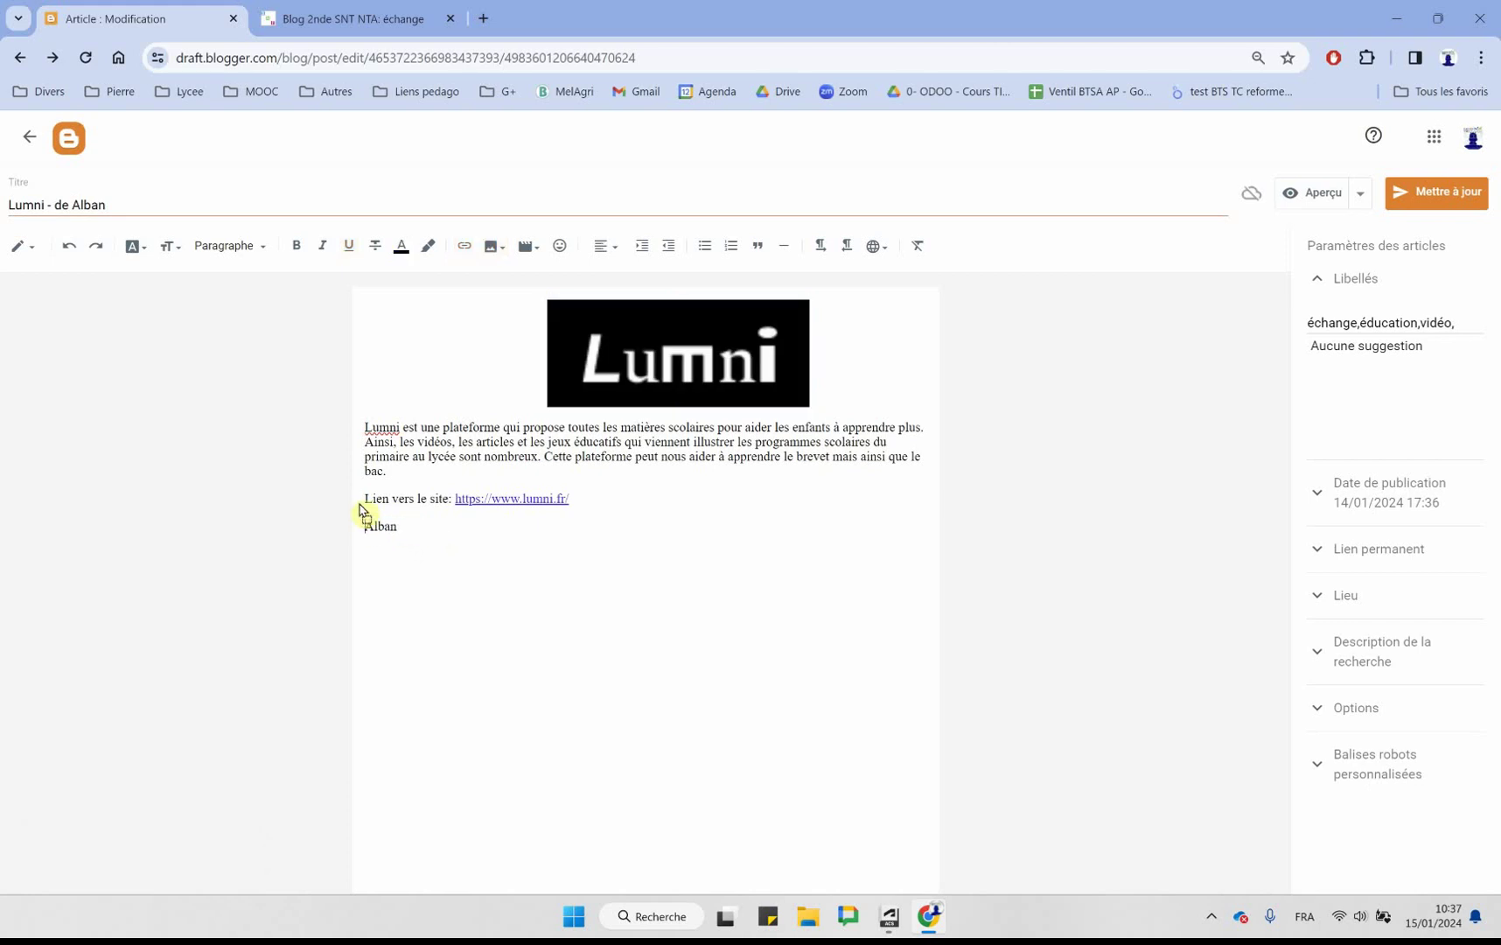
click(1450, 197)
click(30, 137)
- Open the Lumni post's comment page on the public blog and check the corrected article
click(333, 22)
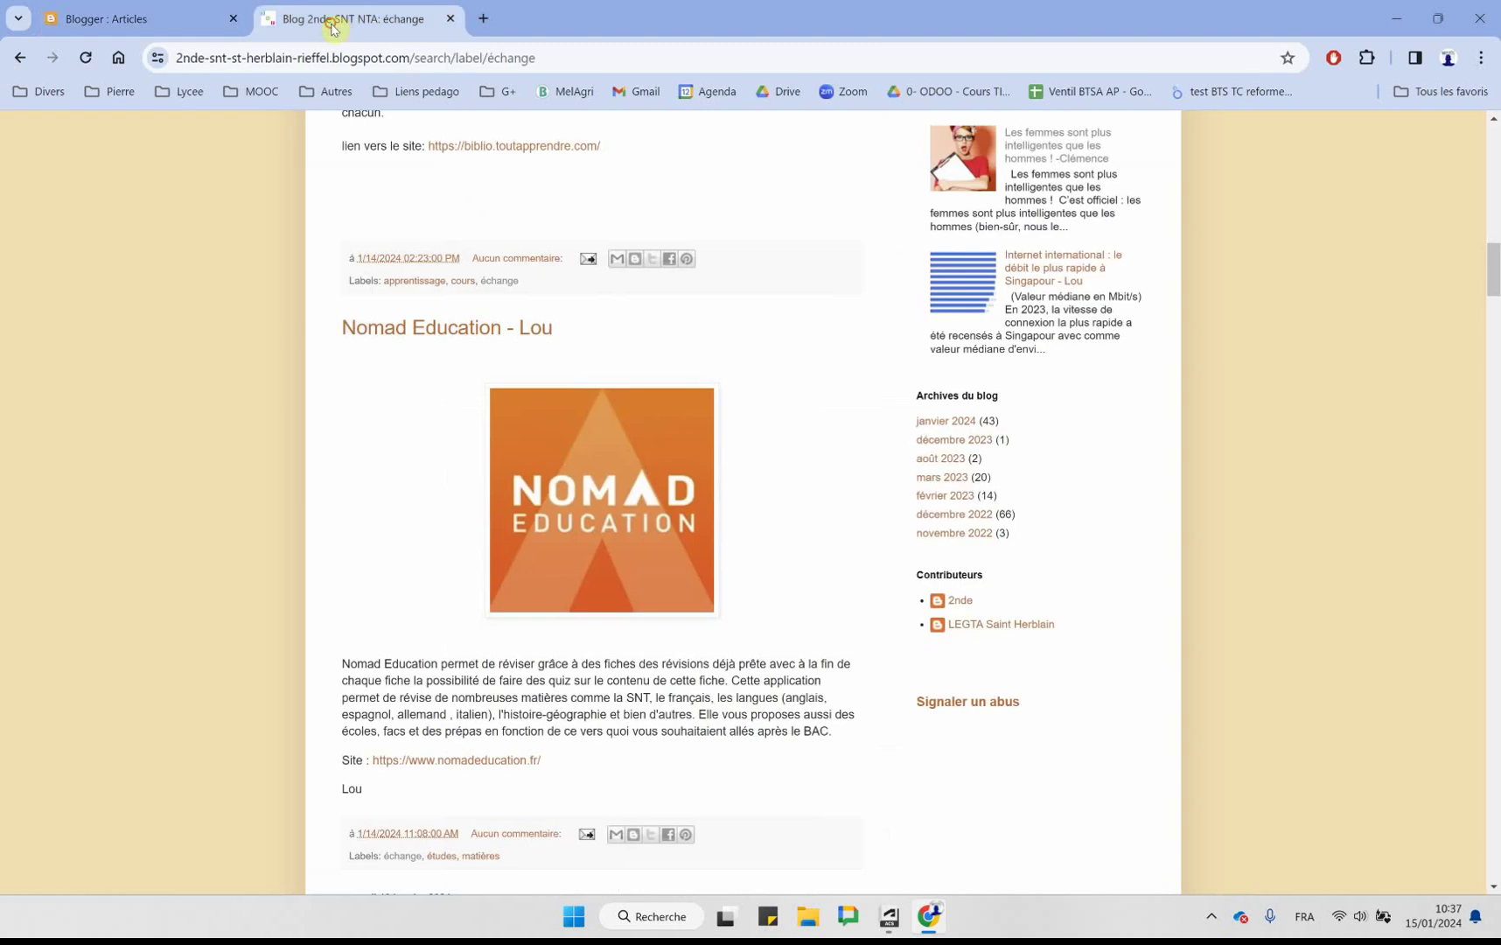
scroll(468, 394, up, 15)
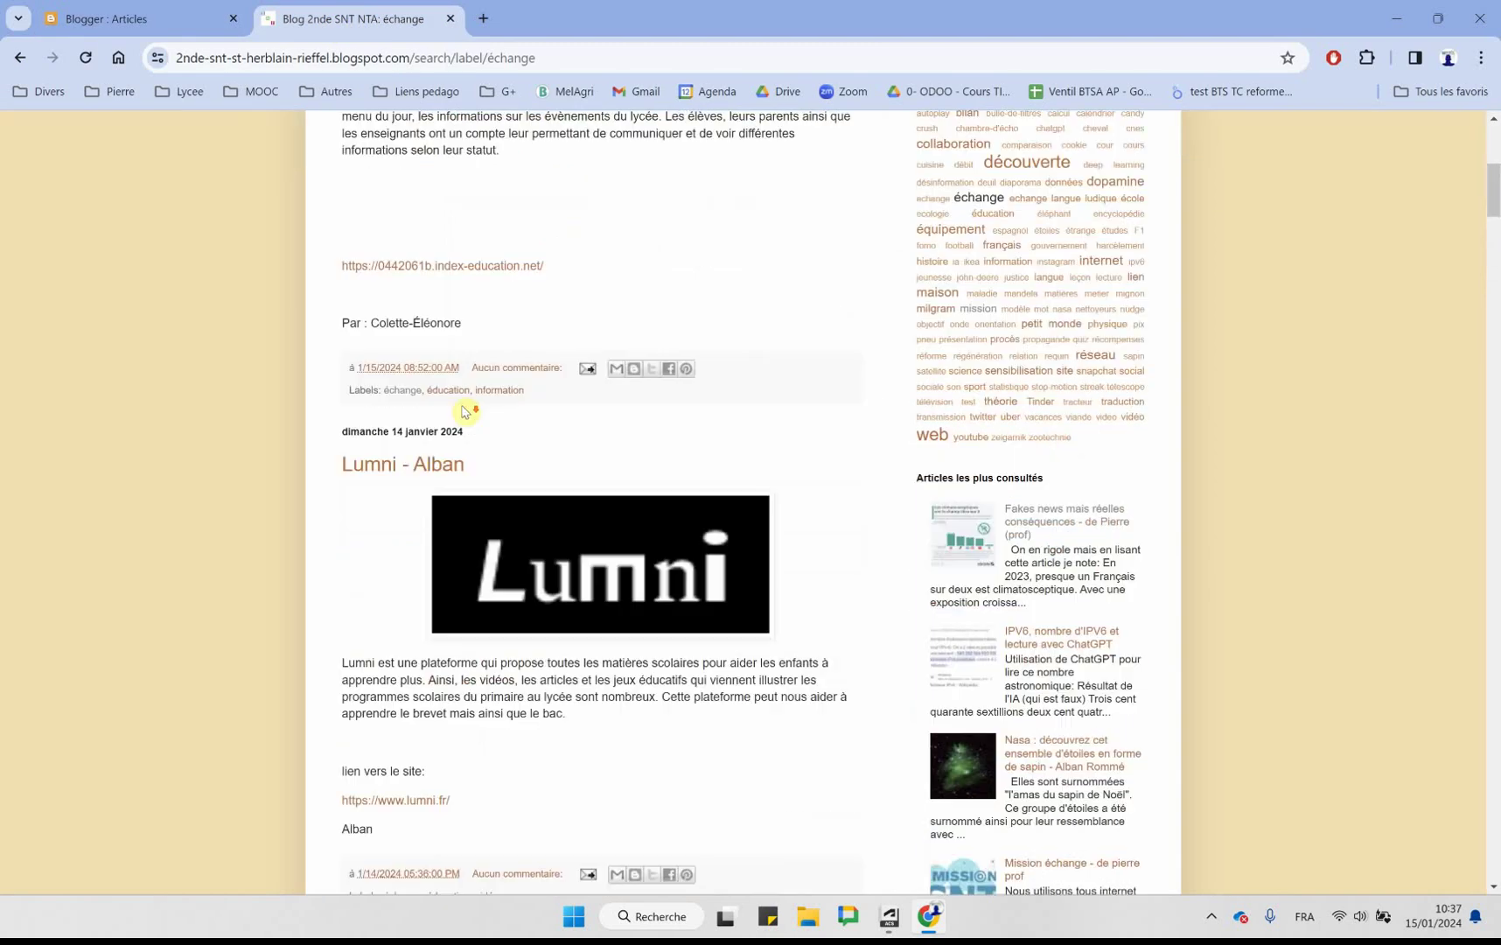
scroll(466, 412, down, 2)
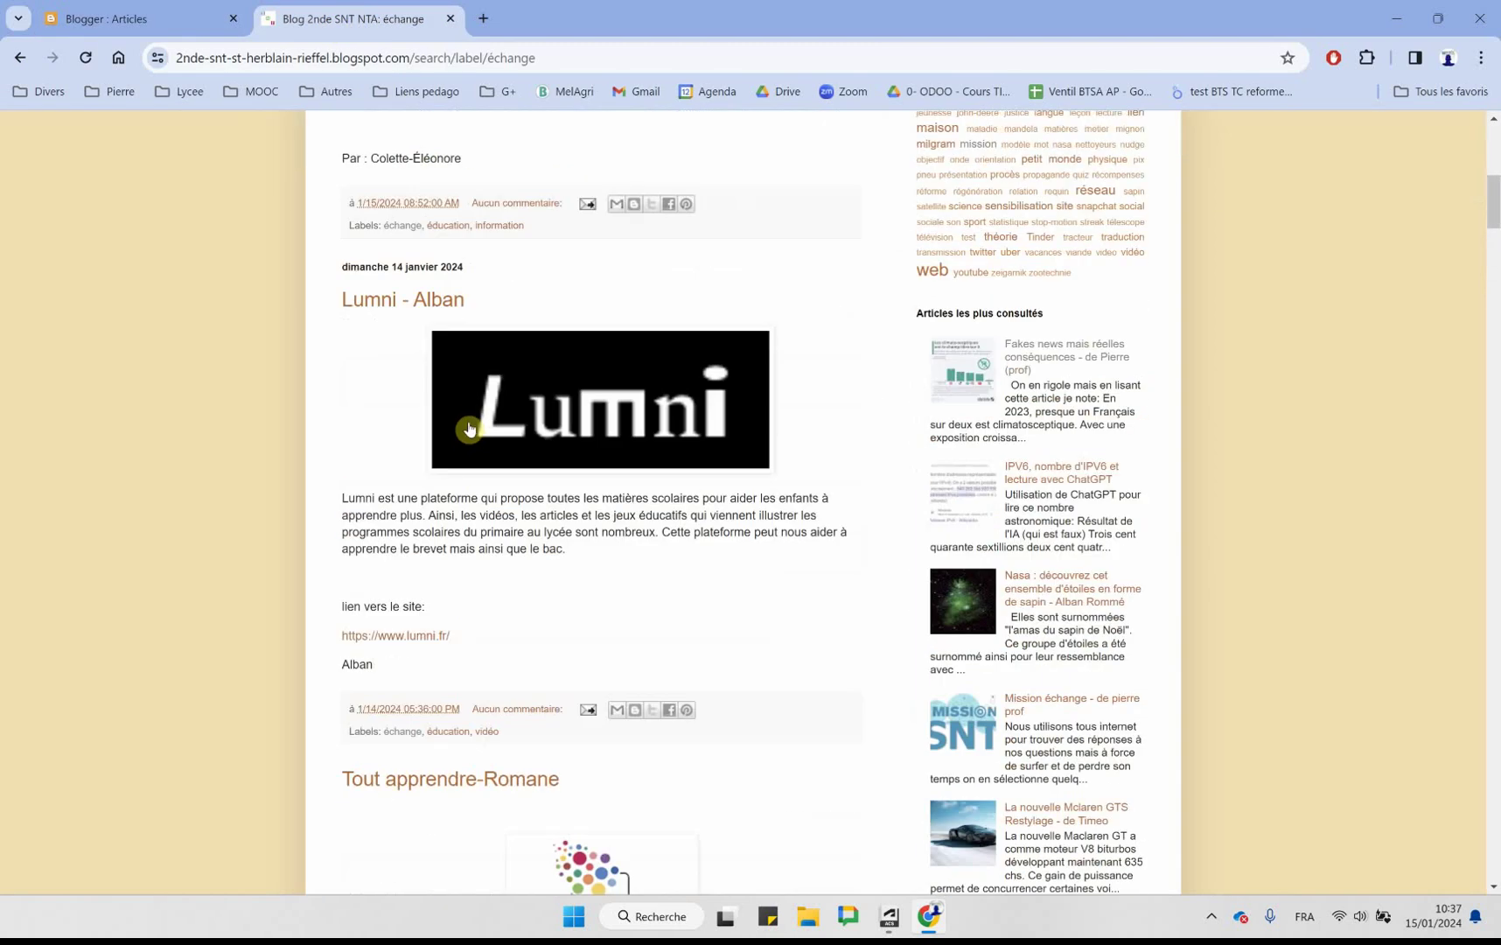
click(518, 710)
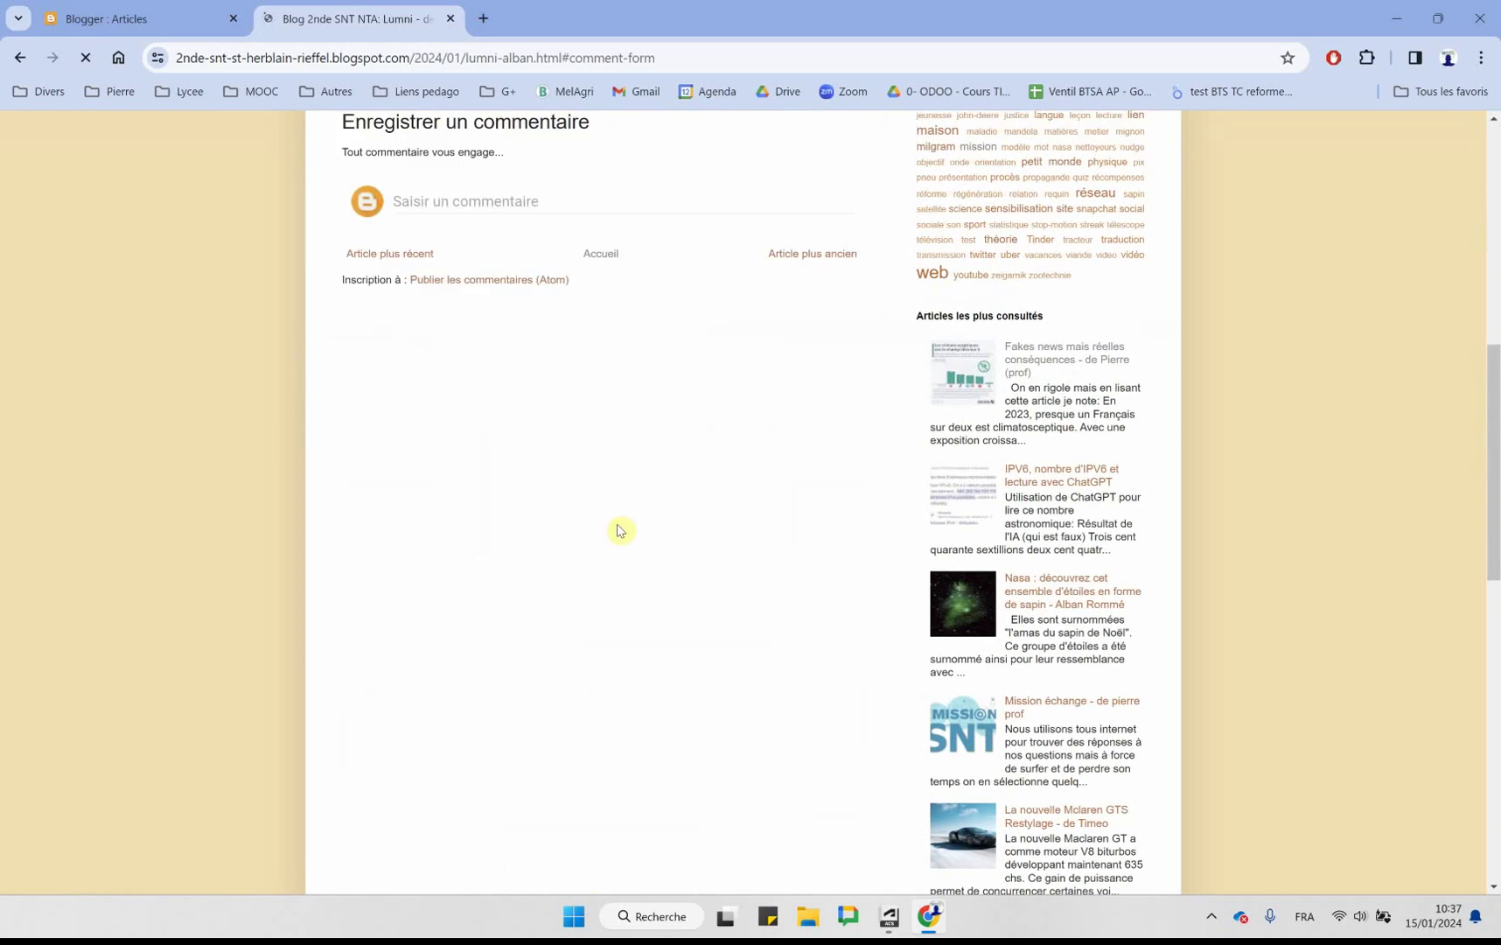
scroll(621, 531, up, 7)
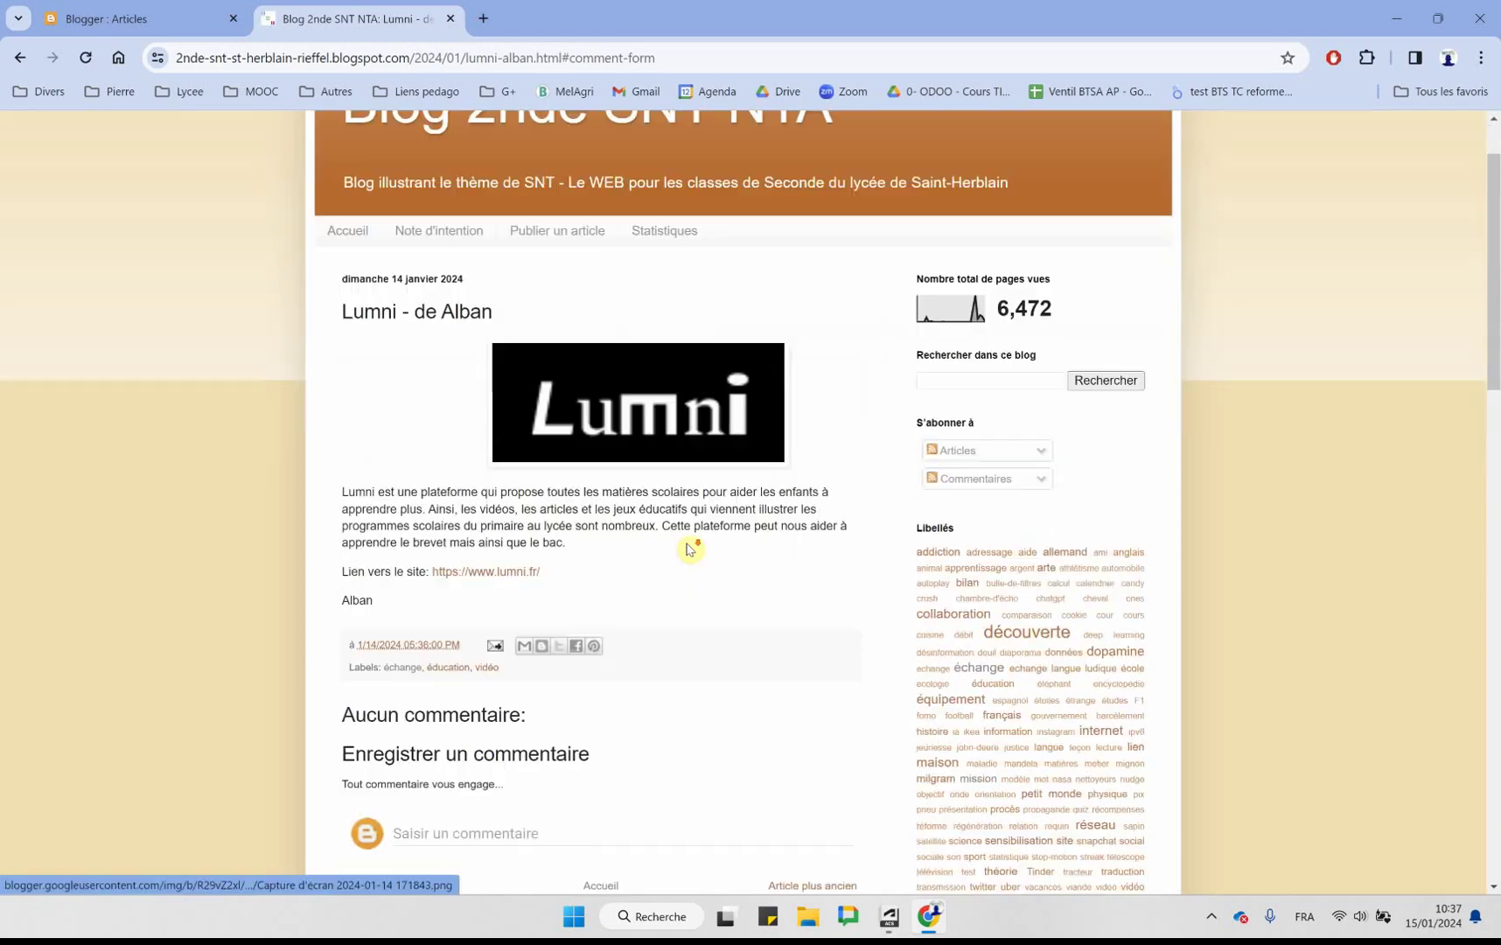
scroll(690, 548, down, 1)
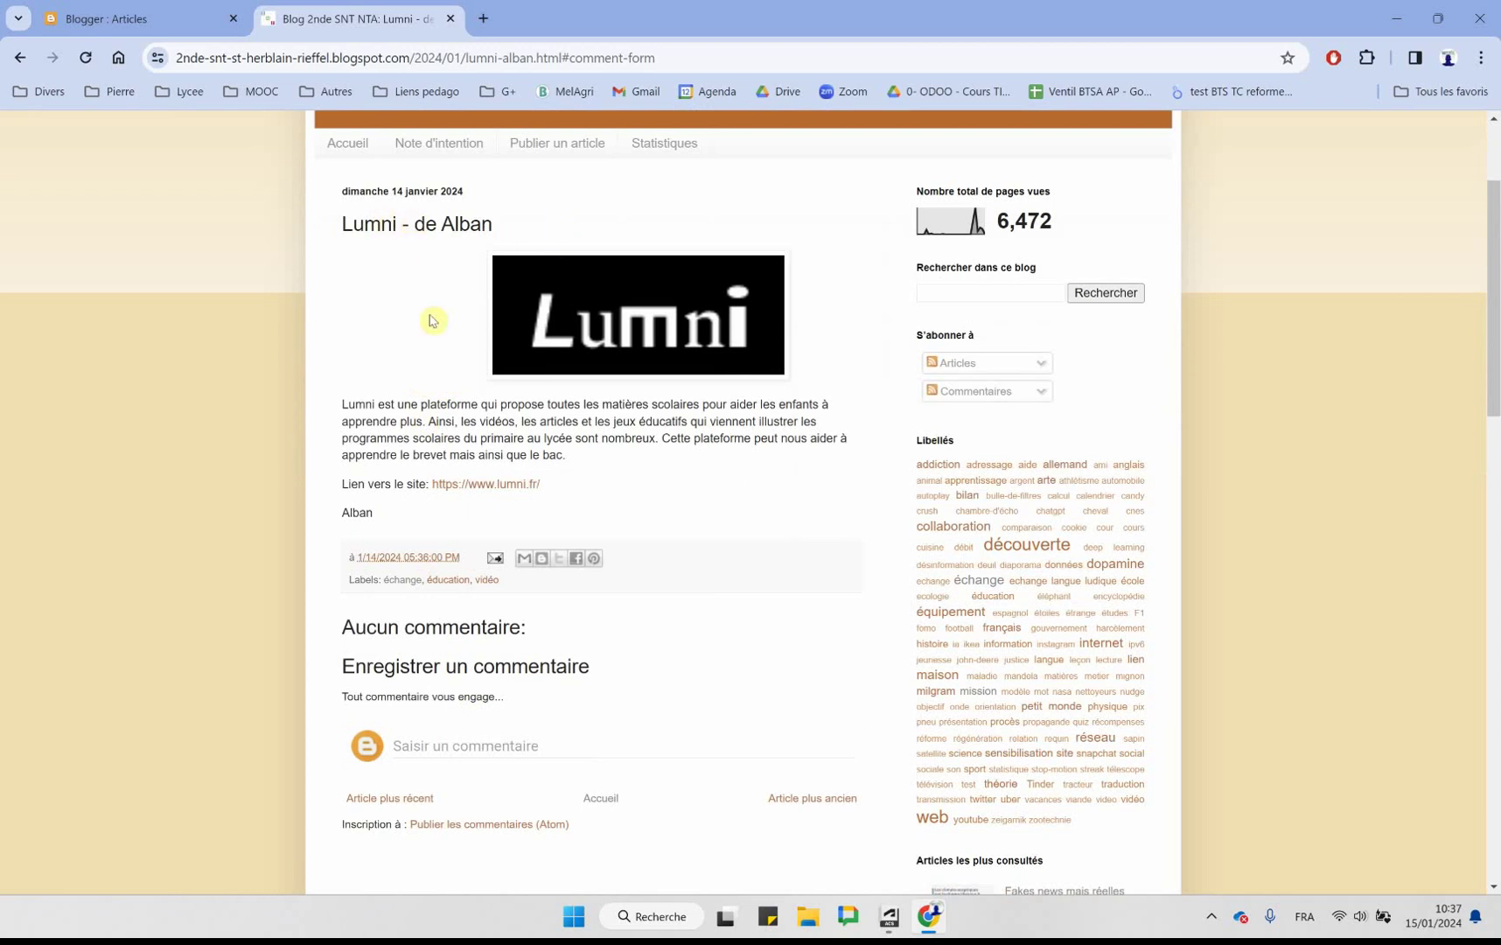
- Write the comment "J'ai corrigé mais dans le titre mettre - de votre prénom" and "Pour la signature de l'article ajouter Auteur:" with the author's first name
click(417, 743)
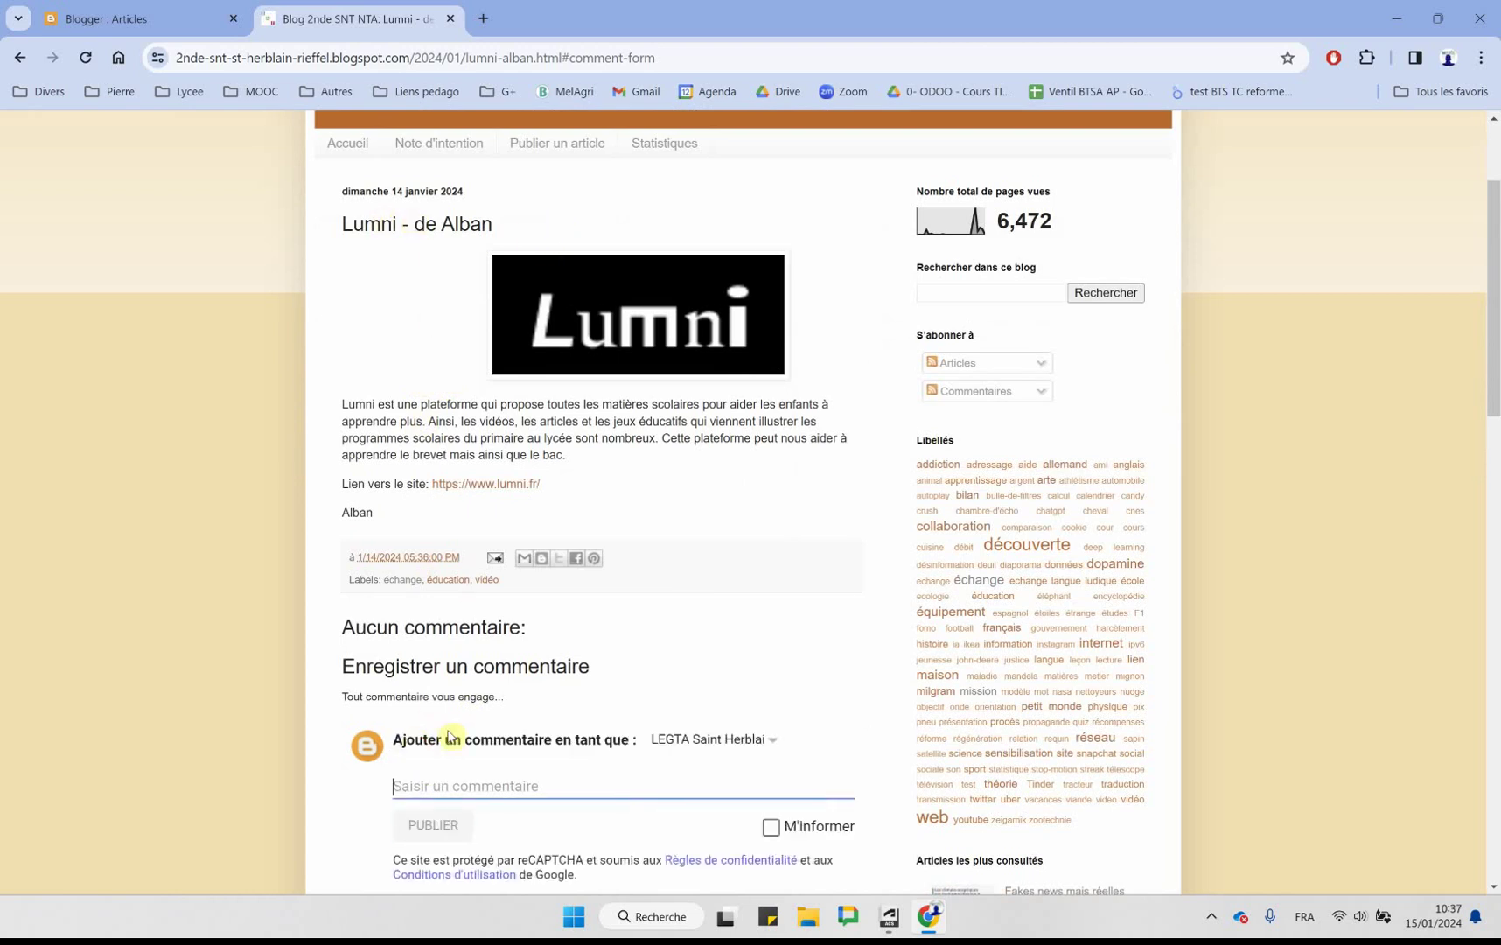
text(J'ai)
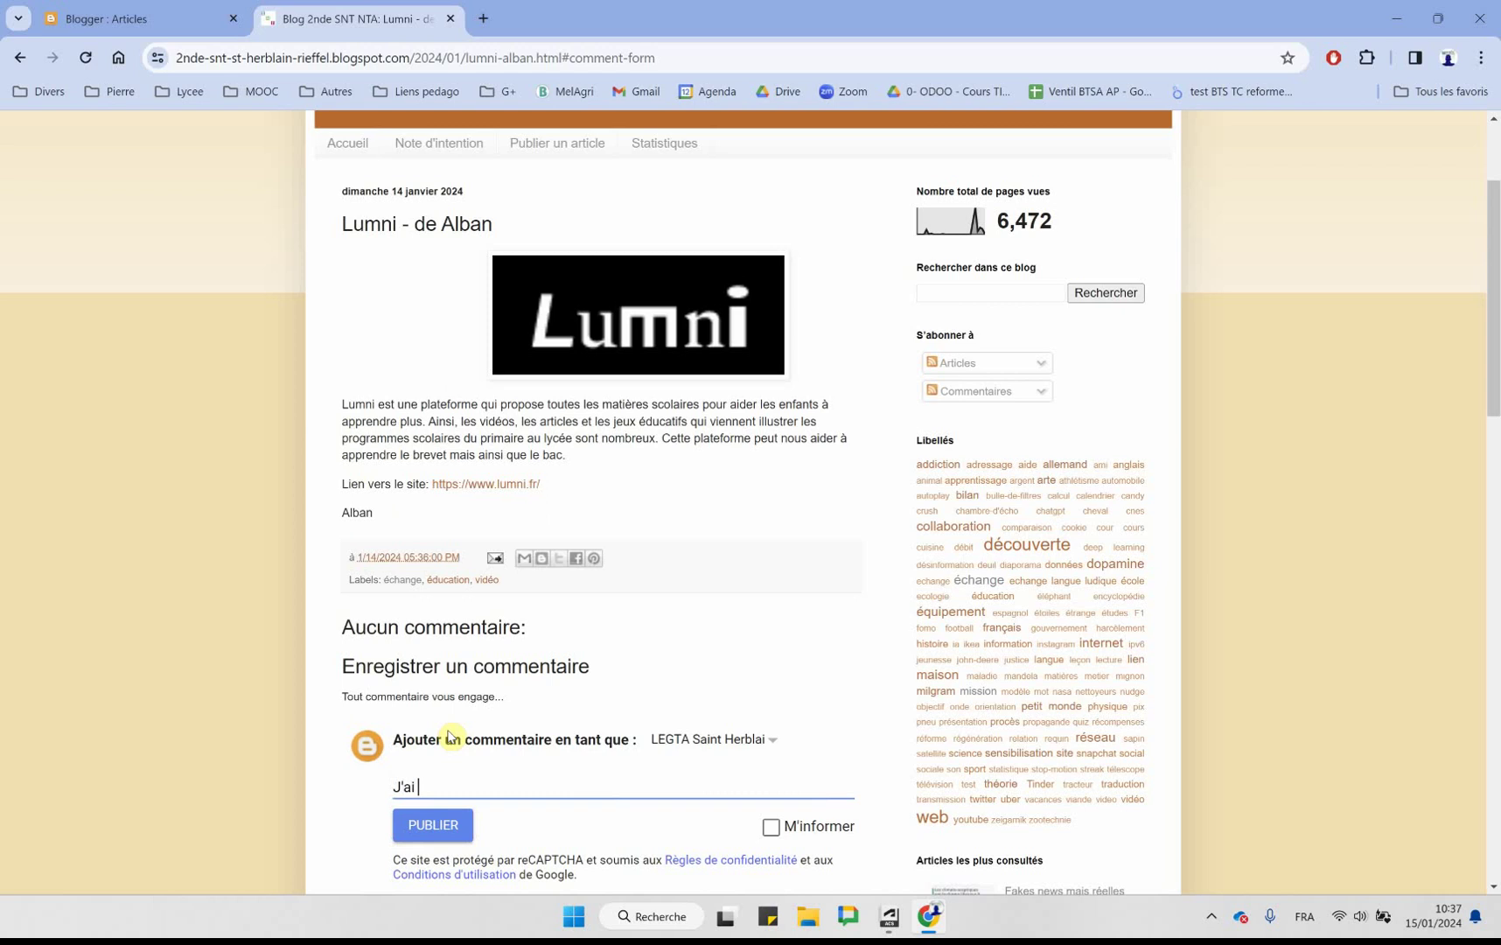
text( corrigé mais dans le titre mettre - de votre prénom)
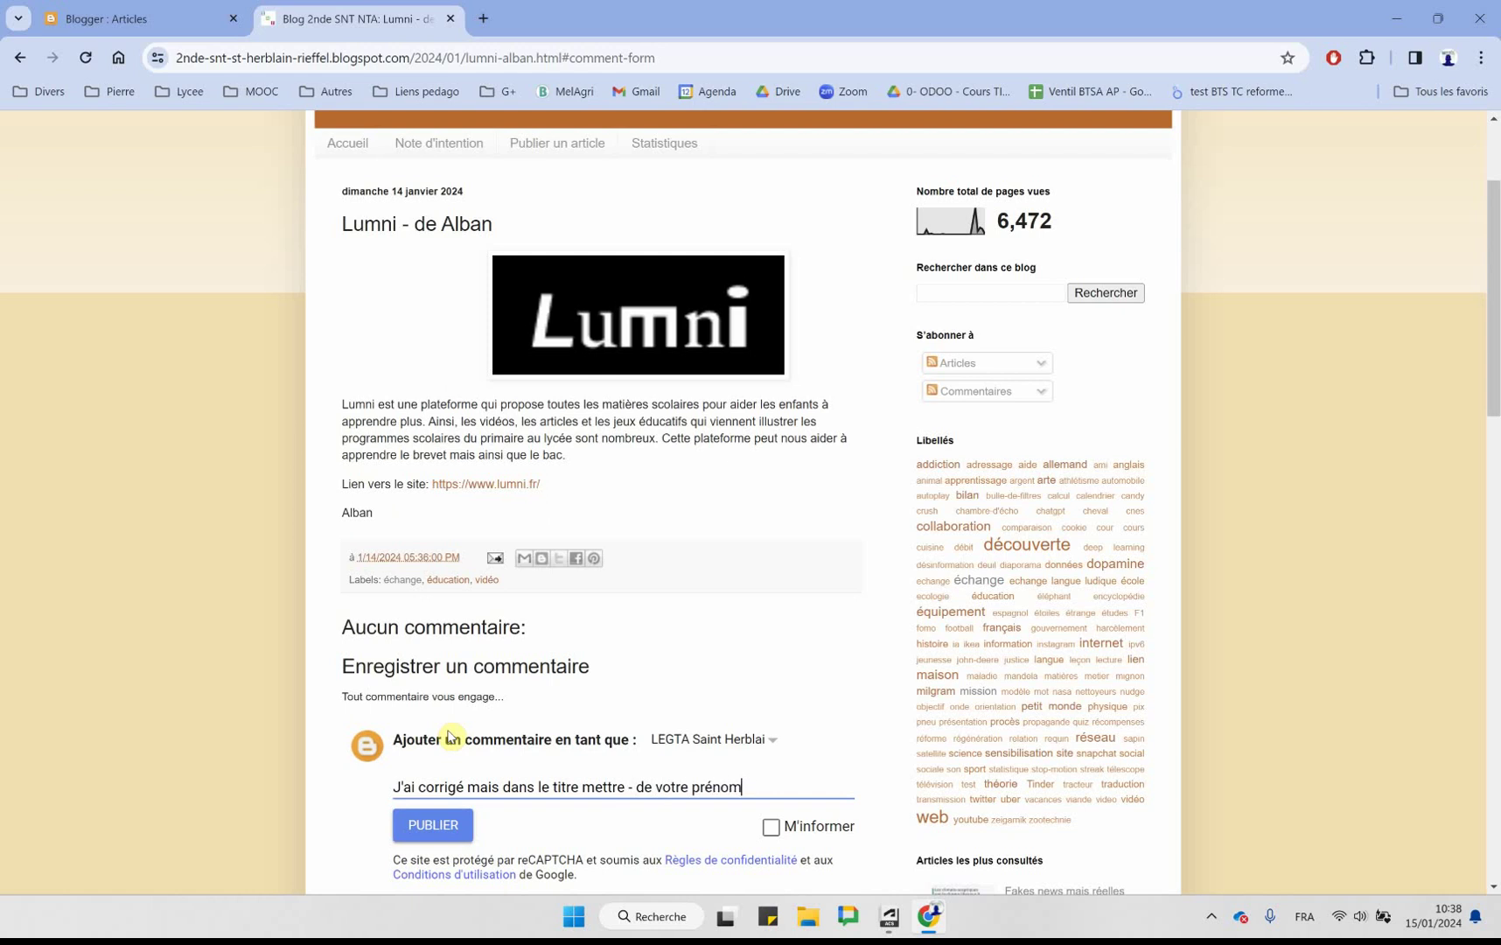
key(Return)
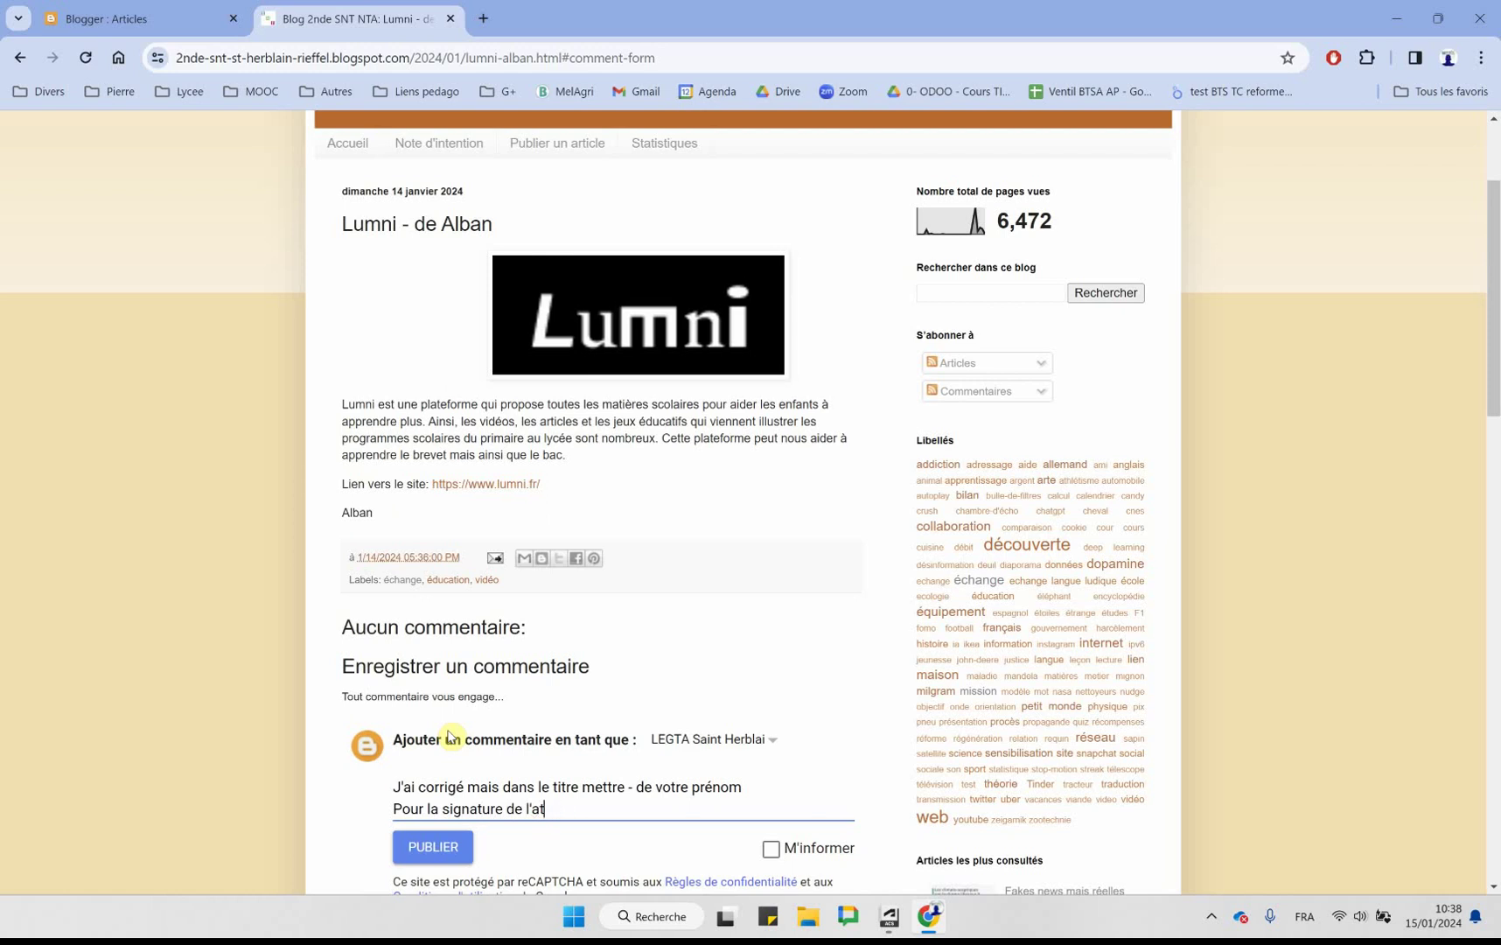
text(le ajouter Auteur: A)
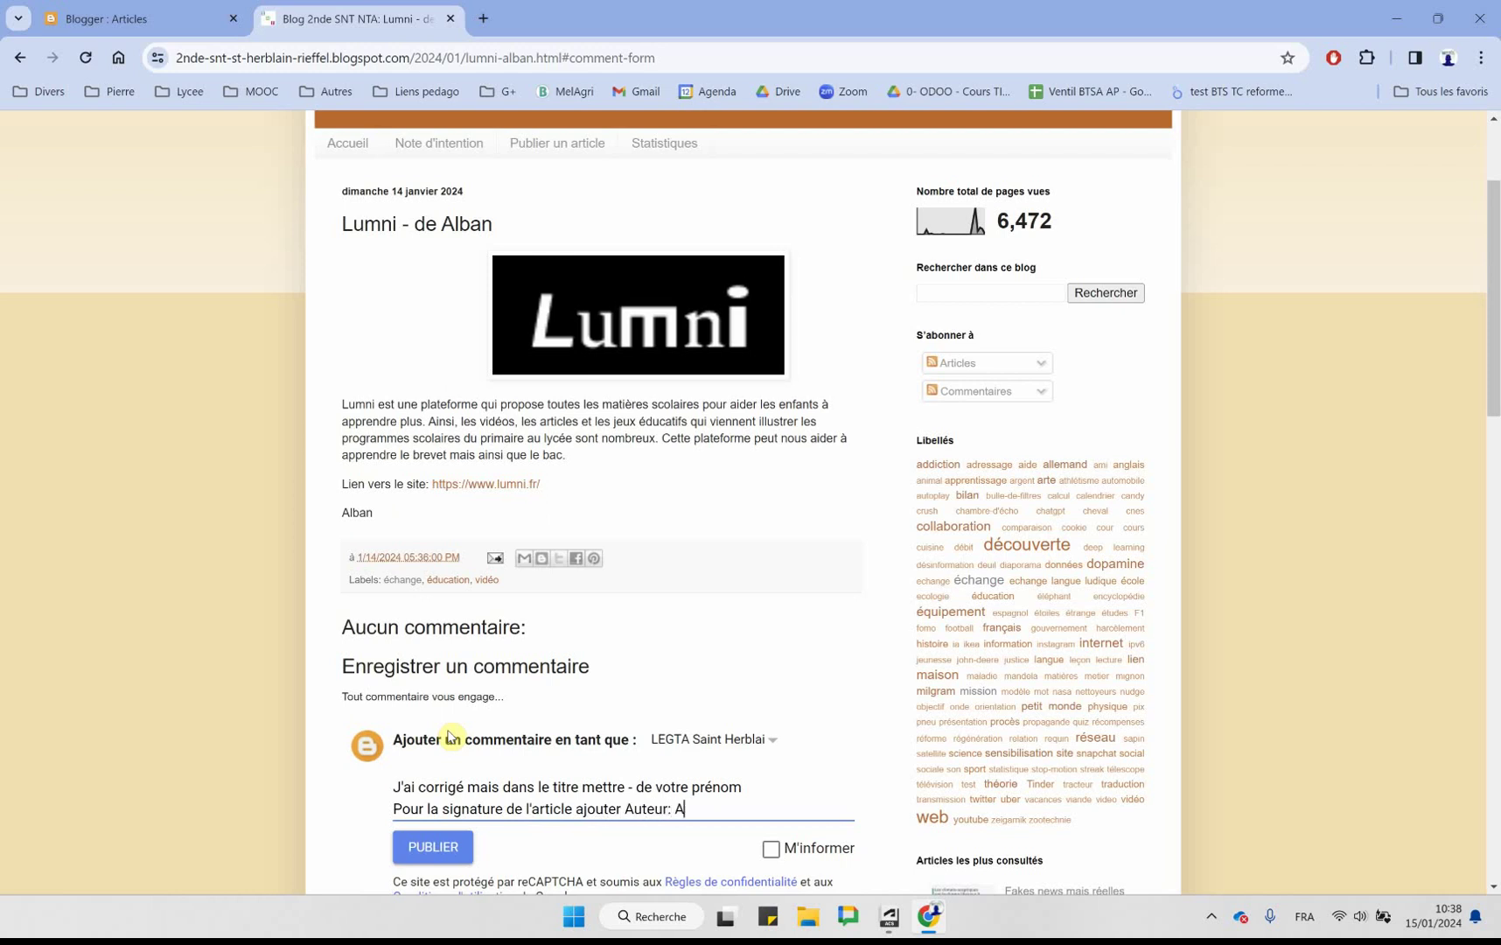
text(lban)
key(Return)
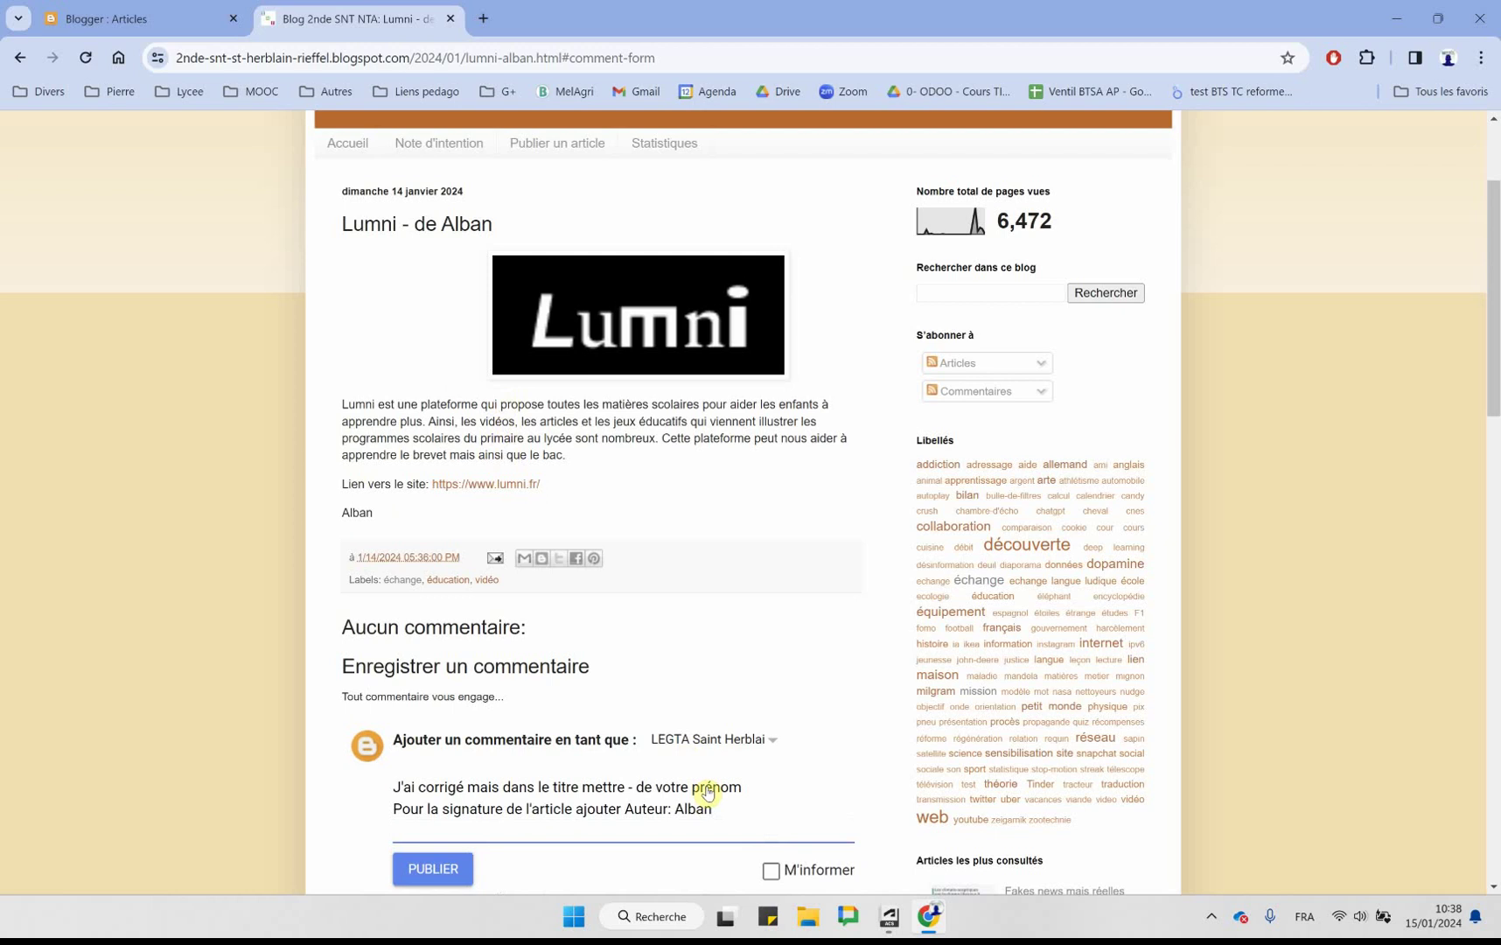
- Add the comment line "Pour le paragraphe:" followed by the bullet "- mieux apprendre"
text(Pour le paragraphe)
key(Return)
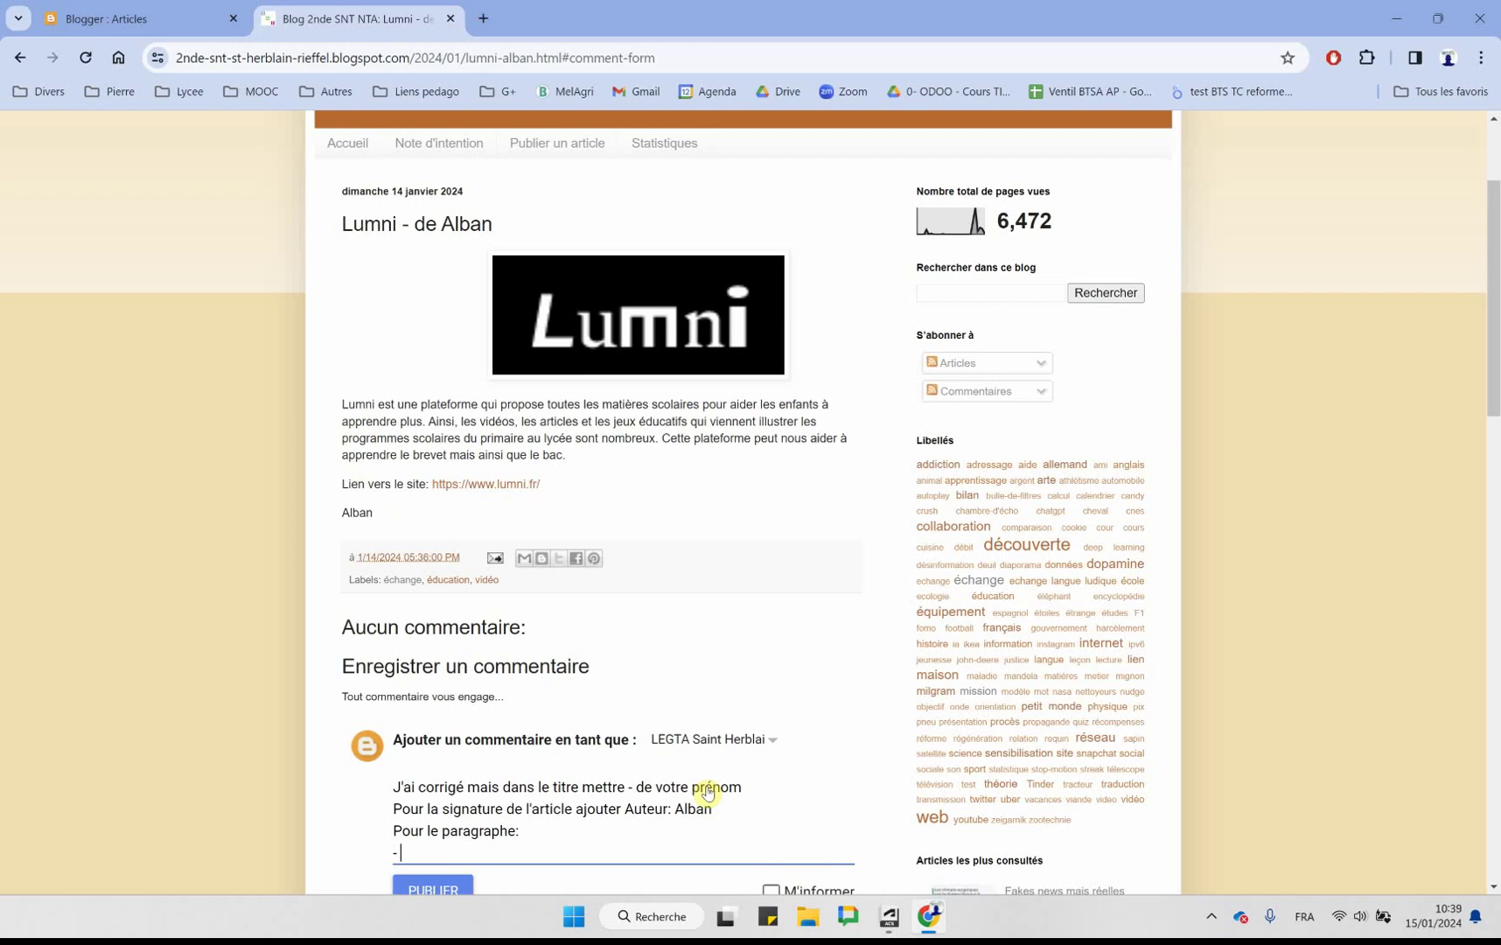
text(- meiux)
key(BackSpace)
key(BackSpace)
text(ieux apprendre)
key(Return)
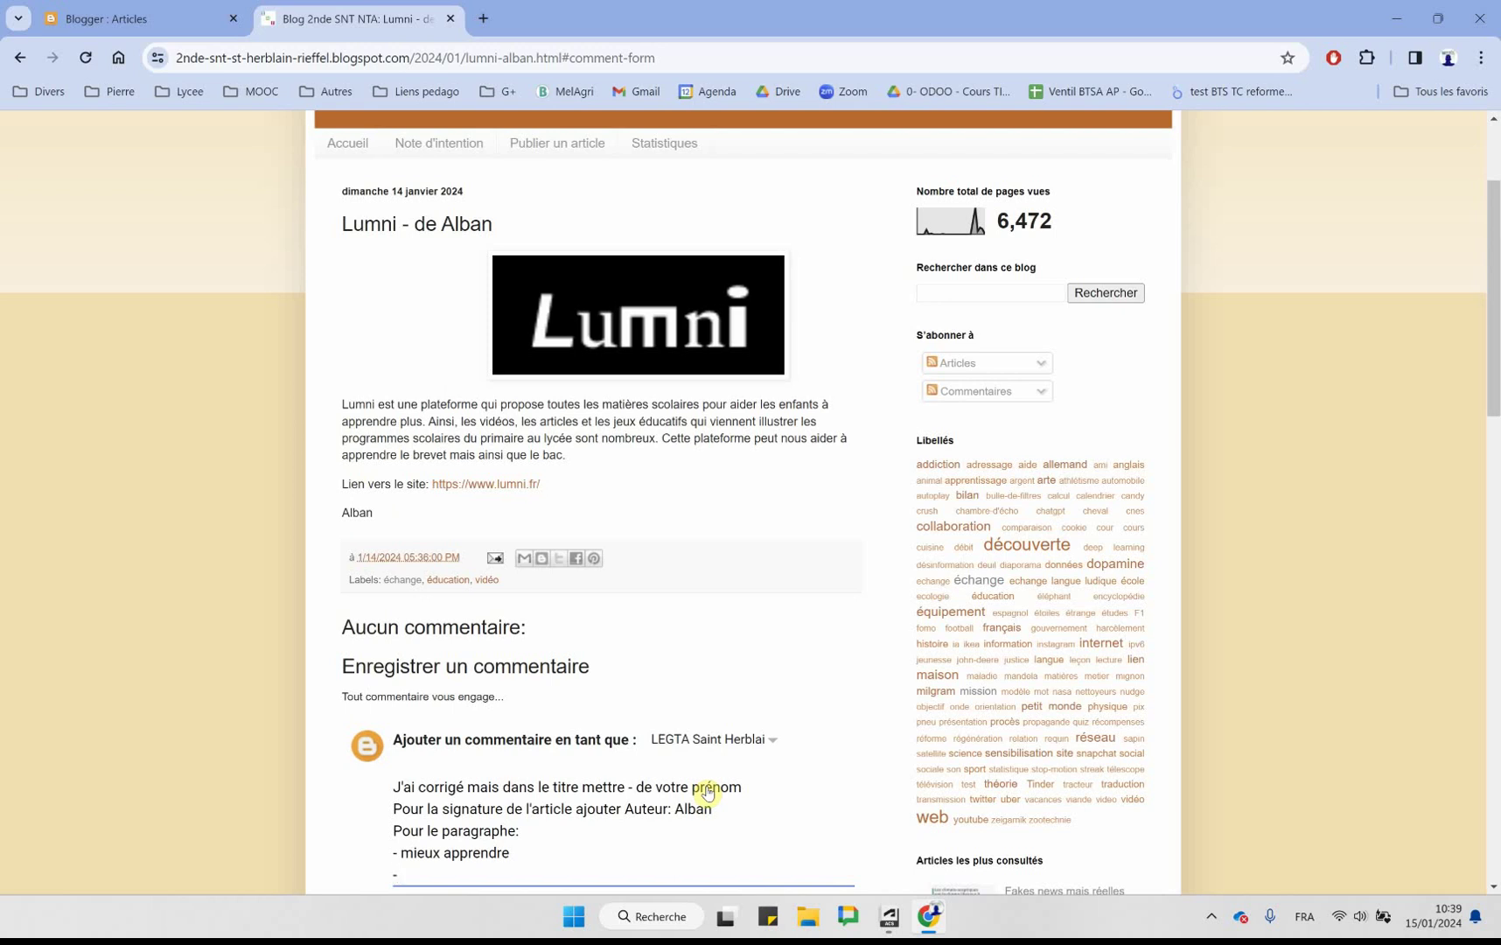
- Add the comment bullet "- supprimer la virgule après Ainsi" on its own line
text(supprimer la virgule apres)
key(BackSpace)
key(BackSpace)
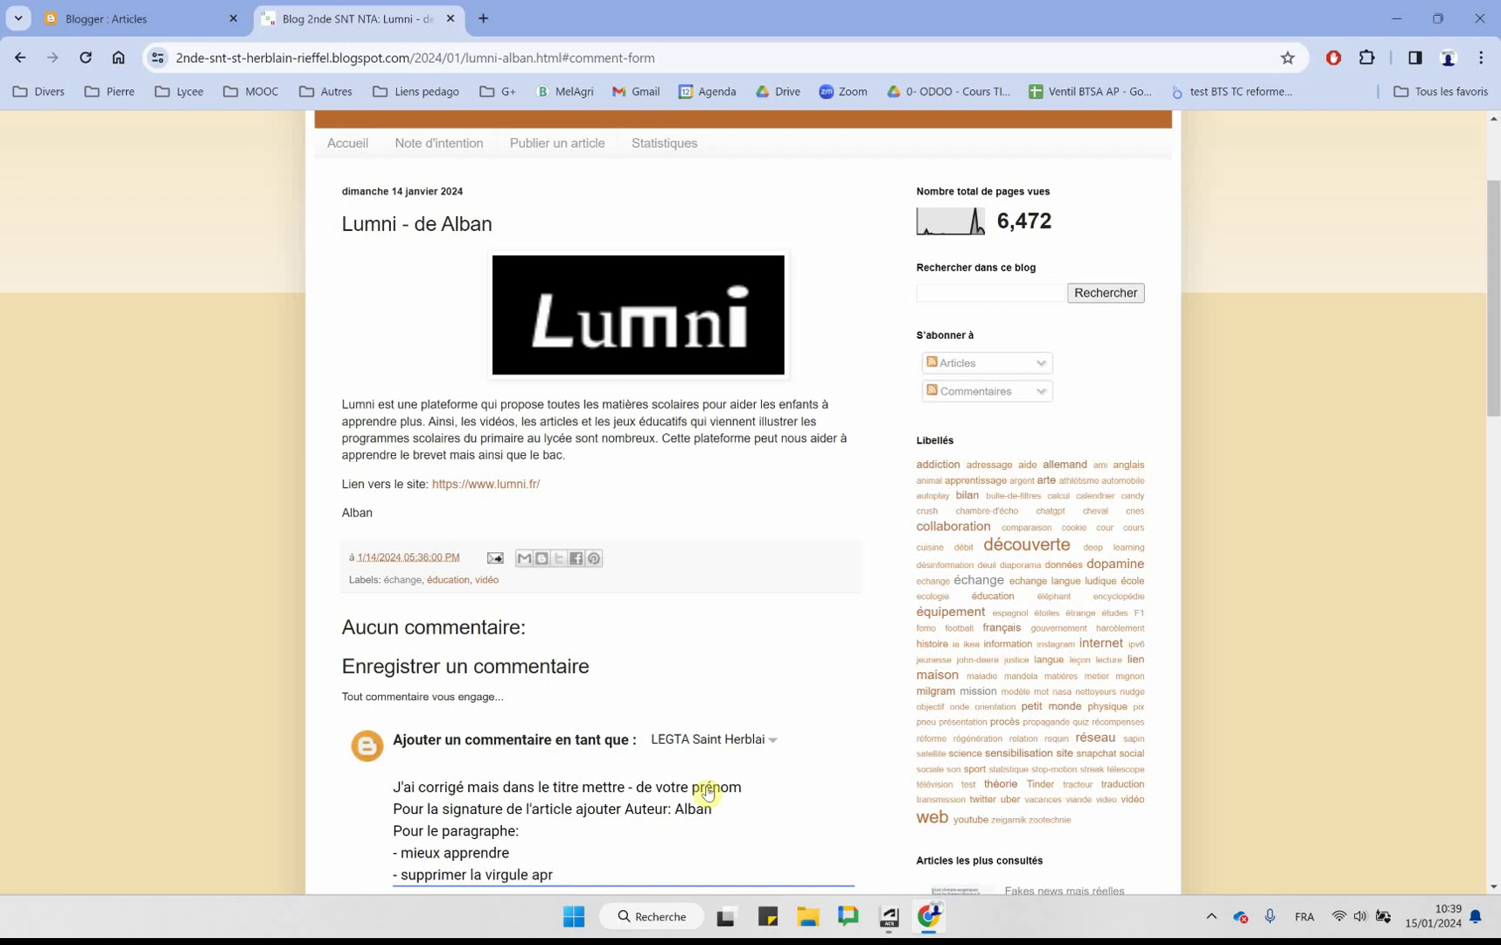
text(ès Ainsi)
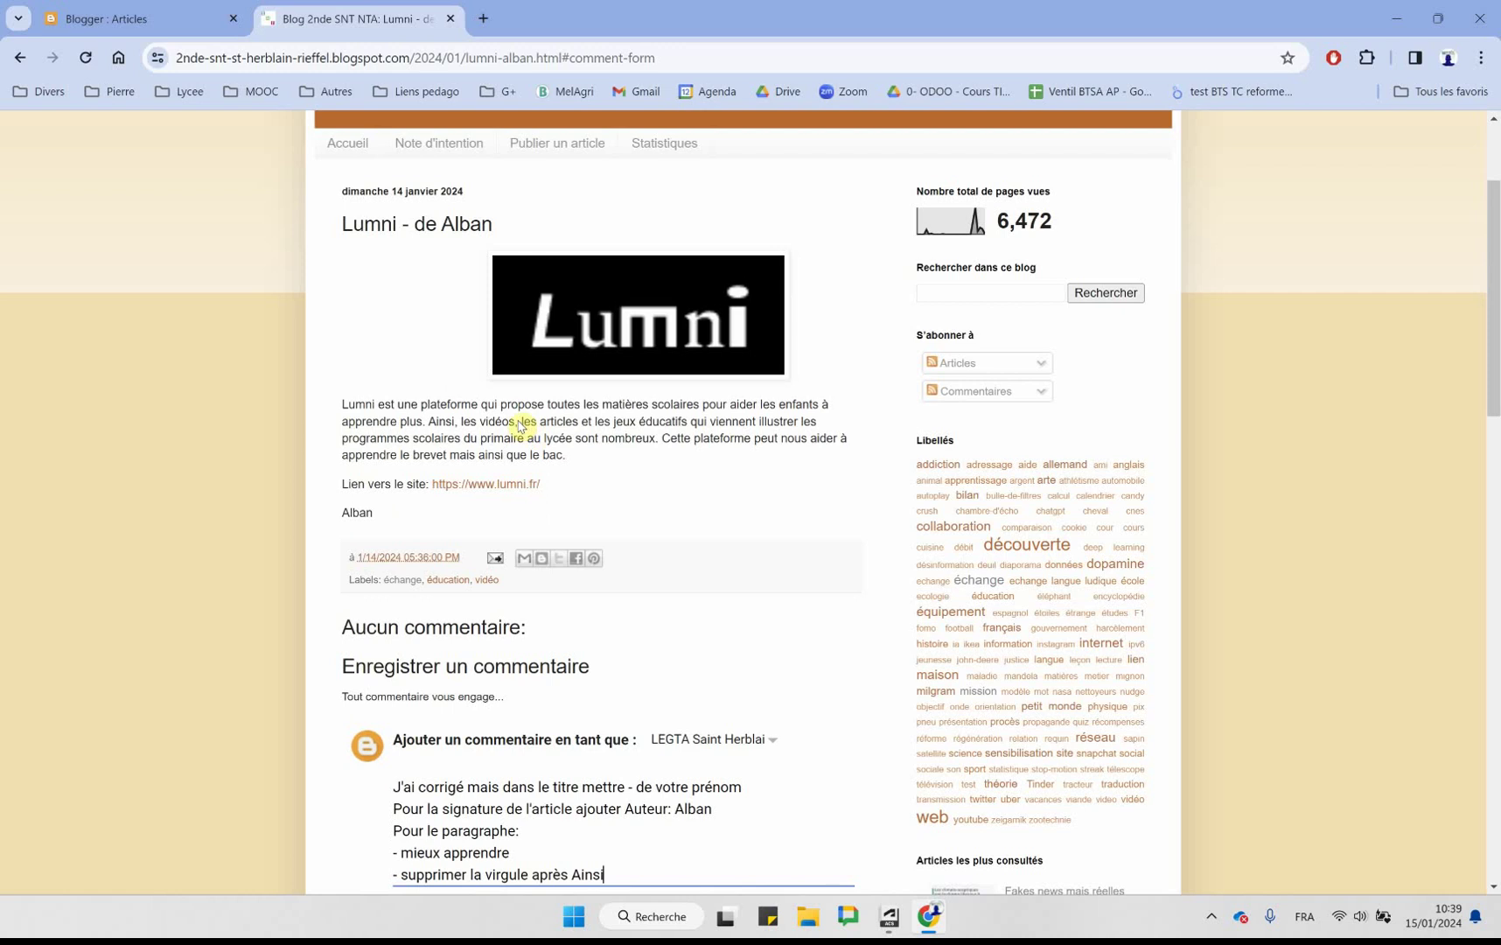
key(Return)
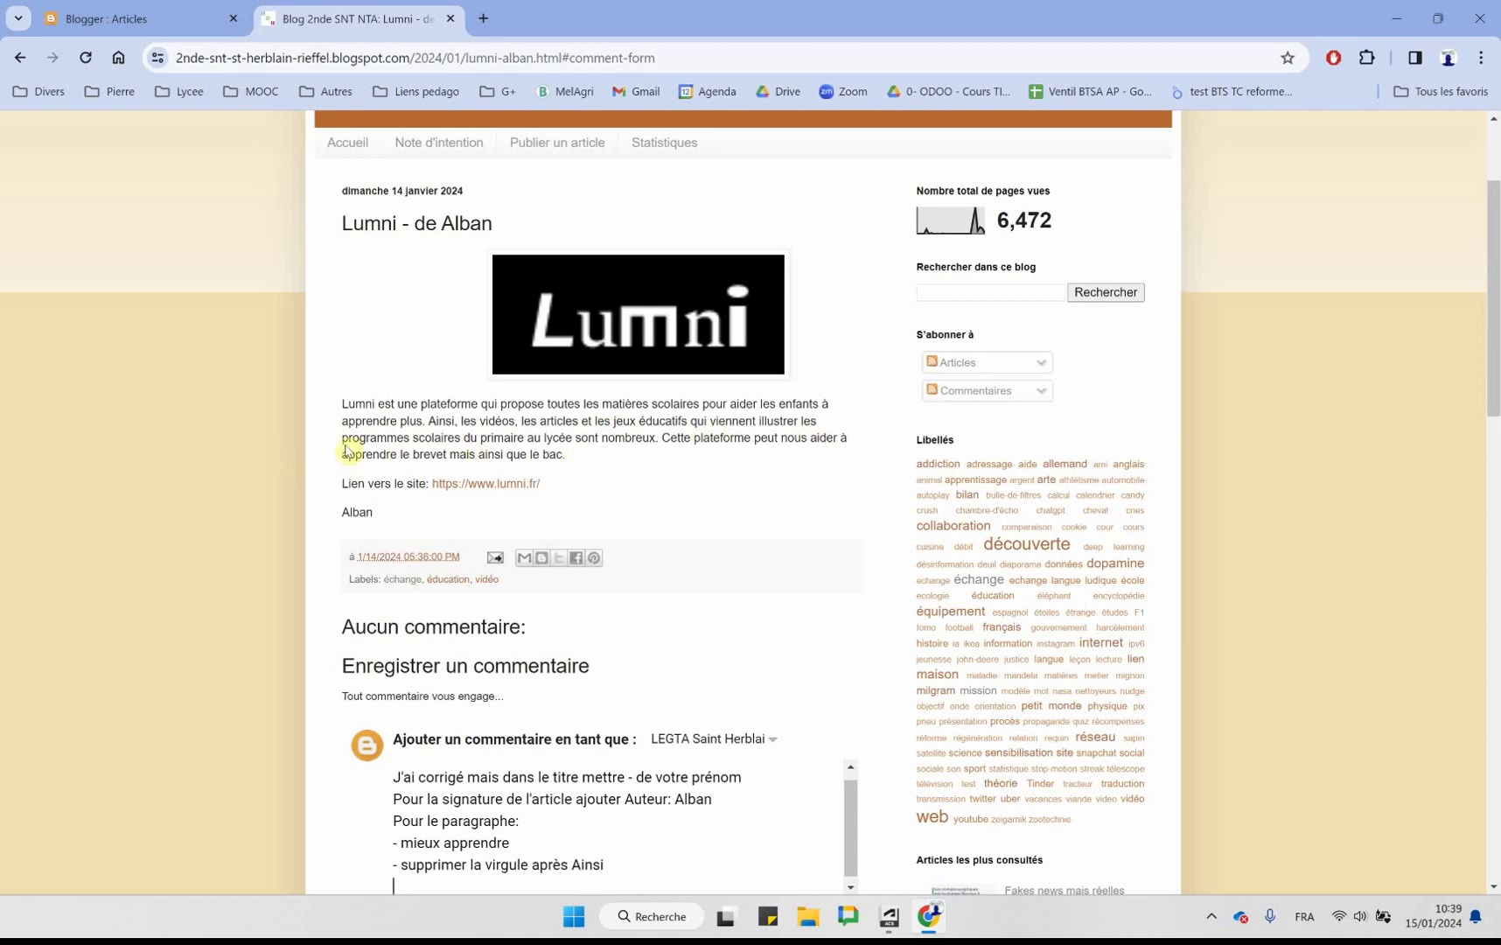
- Add the comment bullet "- mettre passer le brevet et s'entrainer pour le BAC." and publish the comment
scroll(488, 514, down, 2)
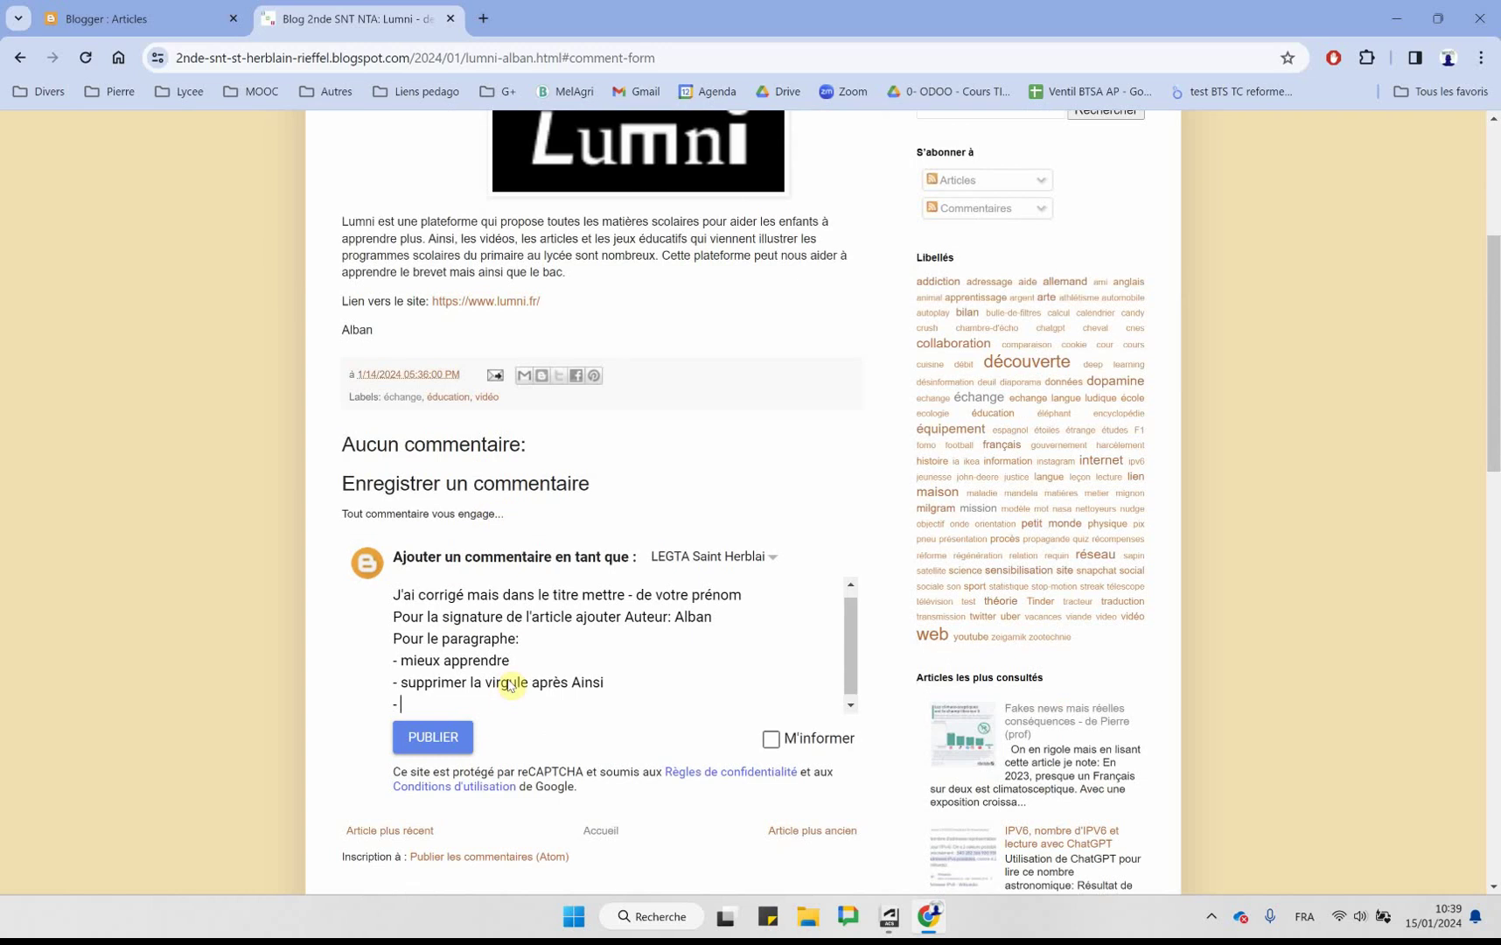
text(primer la virgule après Ainsi - )
text(mettre pass)
text(er le breve)
text(t et )
text(r)
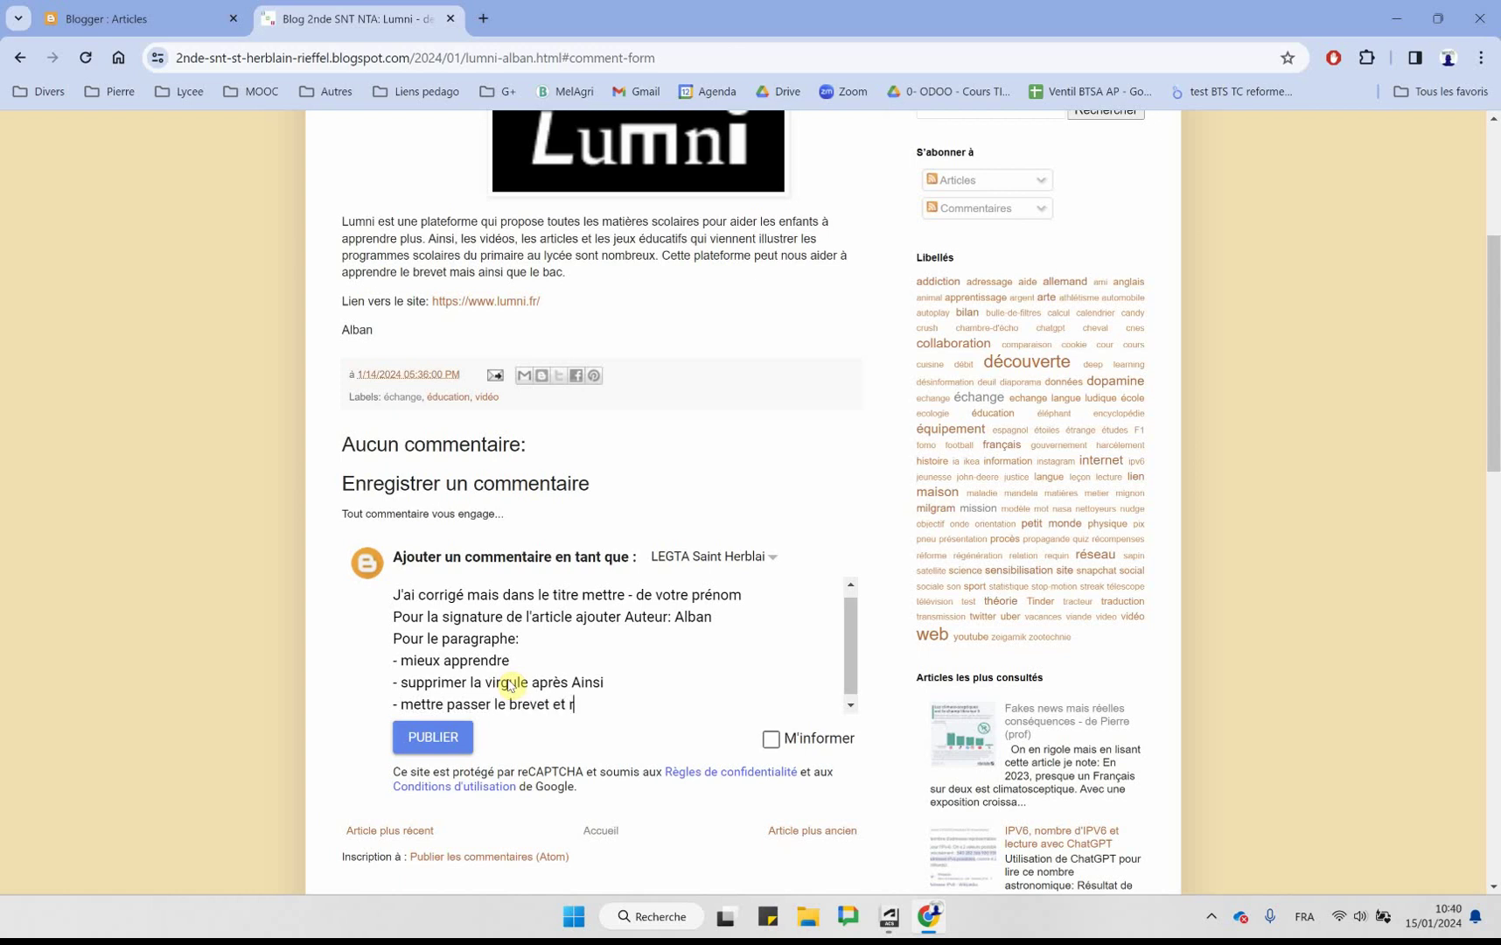
text(euss)
key(BackSpace)
key(BackSpace)
key(BackSpace)
key(BackSpace)
text(s'entrainer pour le BAC.)
click(456, 742)
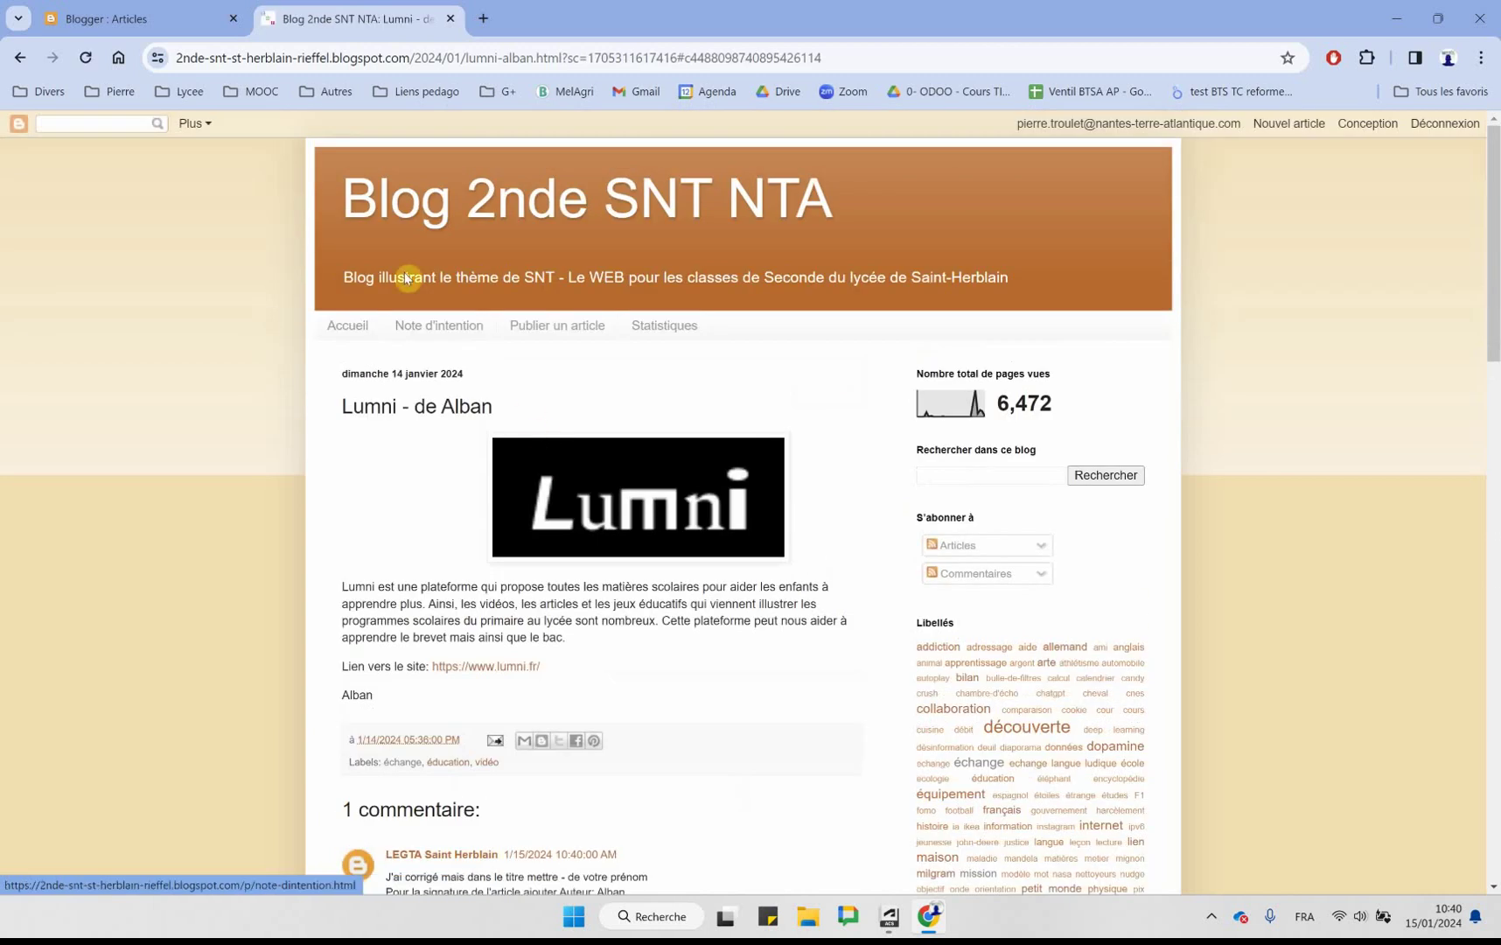
- Return to the blog's home page, find the Lumni post and open it to review the published comment
click(353, 325)
scroll(713, 406, down, 7)
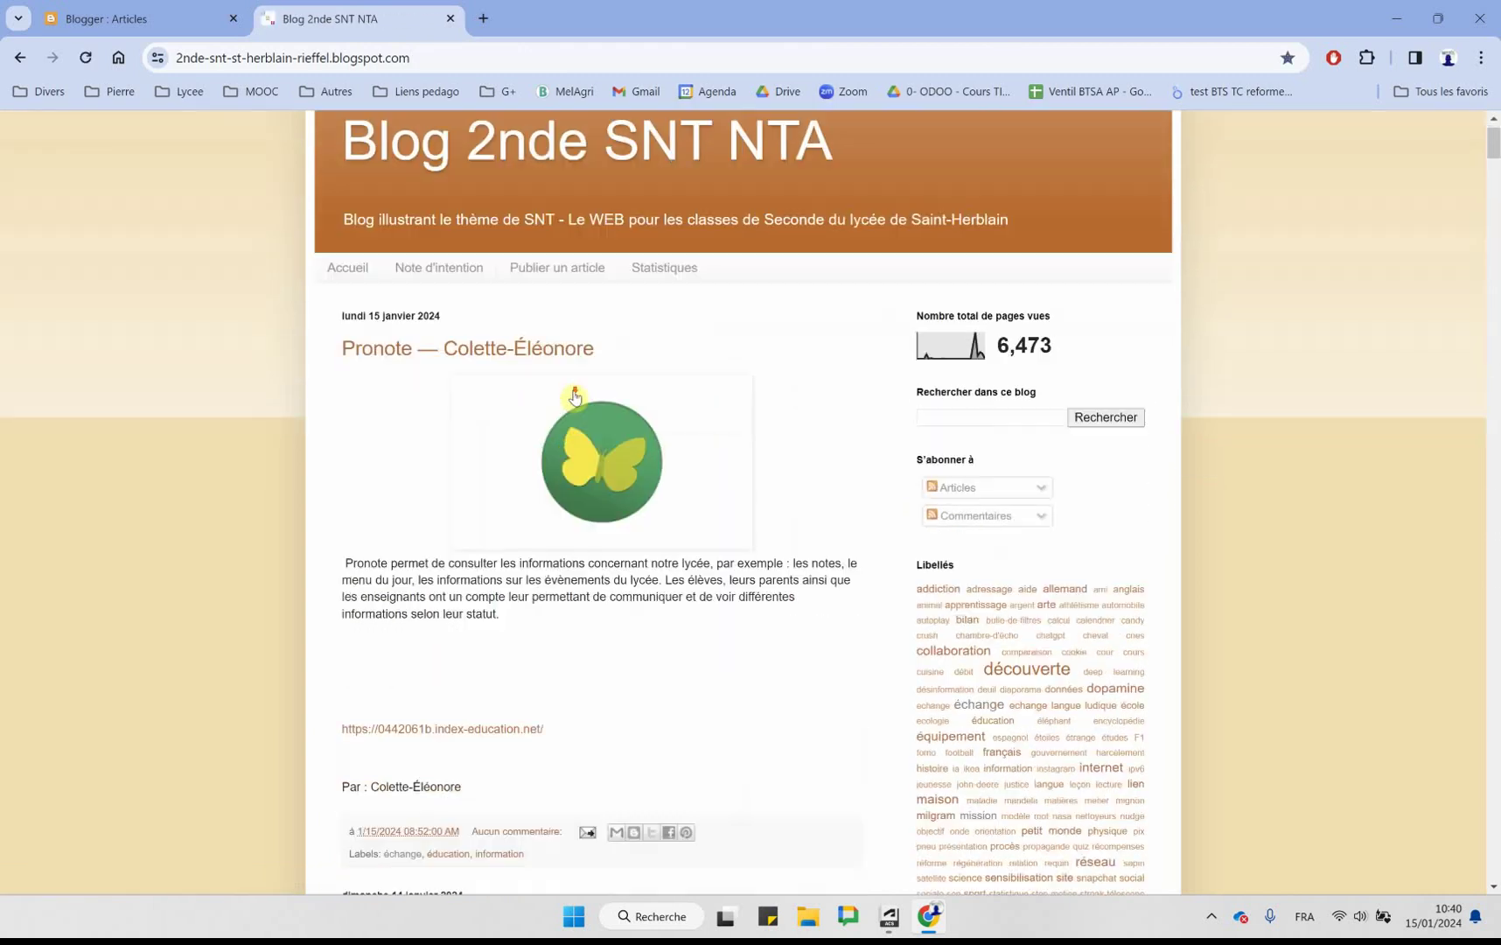
scroll(549, 404, down, 15)
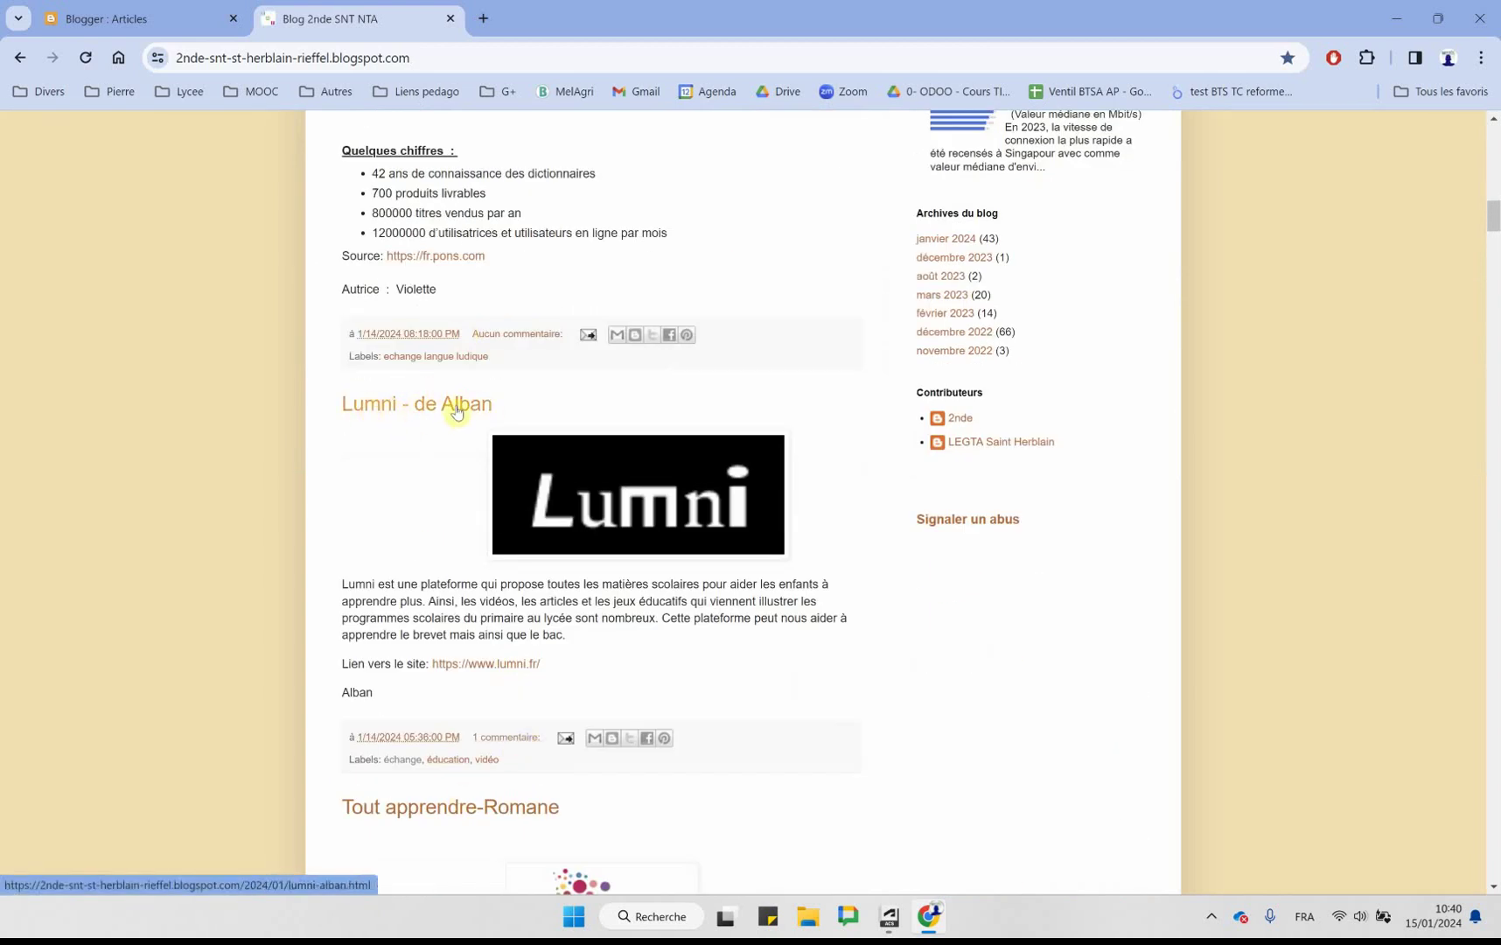
click(401, 408)
scroll(665, 442, down, 4)
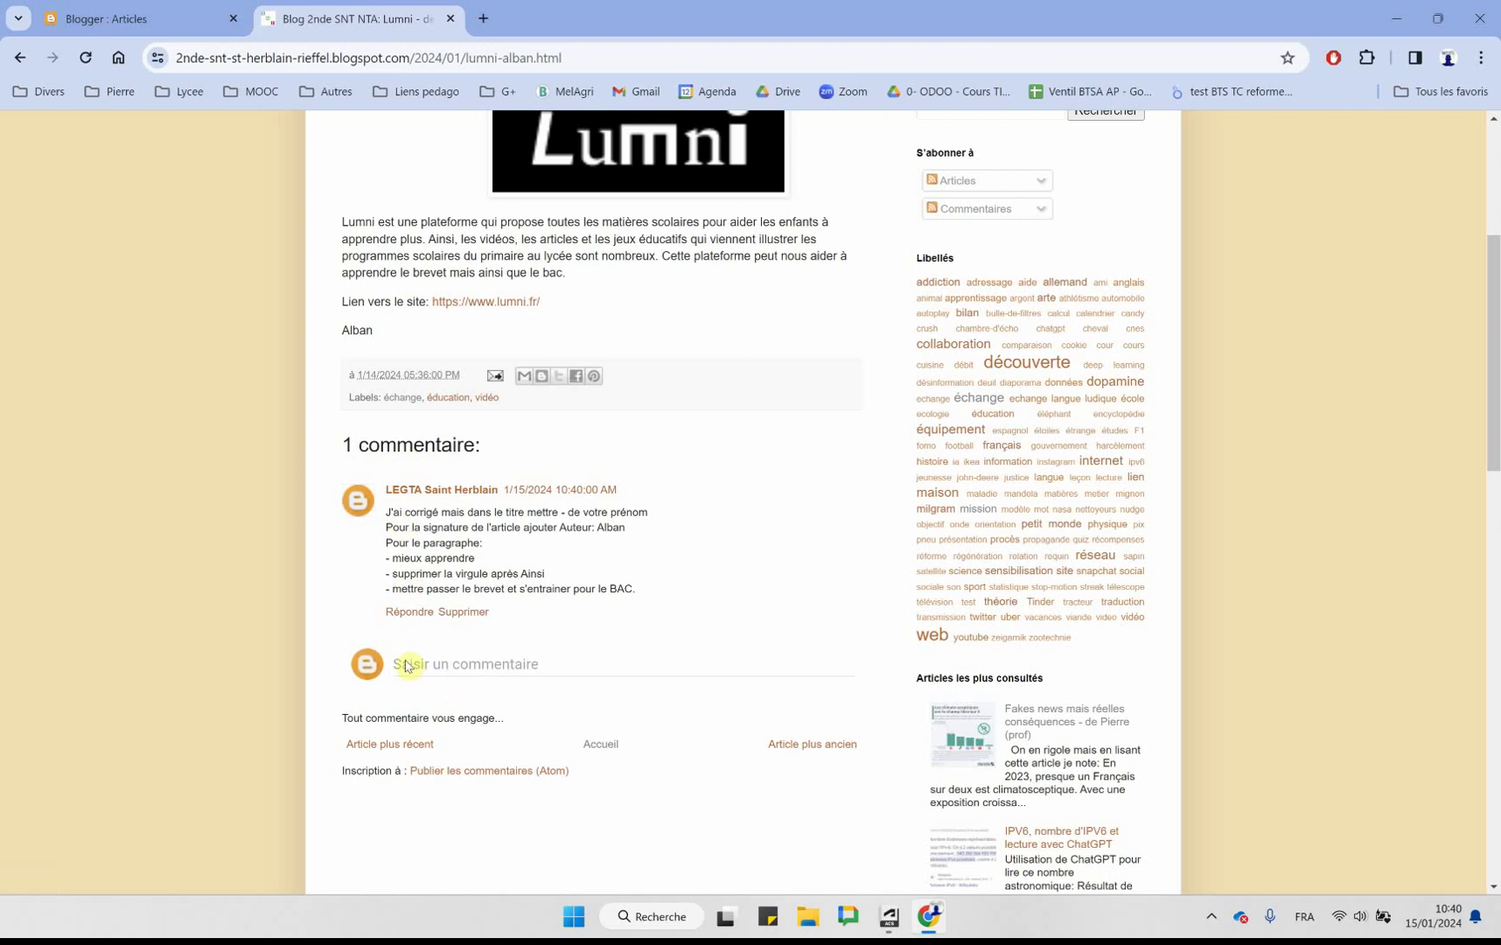
- Highlight the notice "Tout commentaire vous engage..." below the comments and open the new comment field
drag(341, 718, 488, 717)
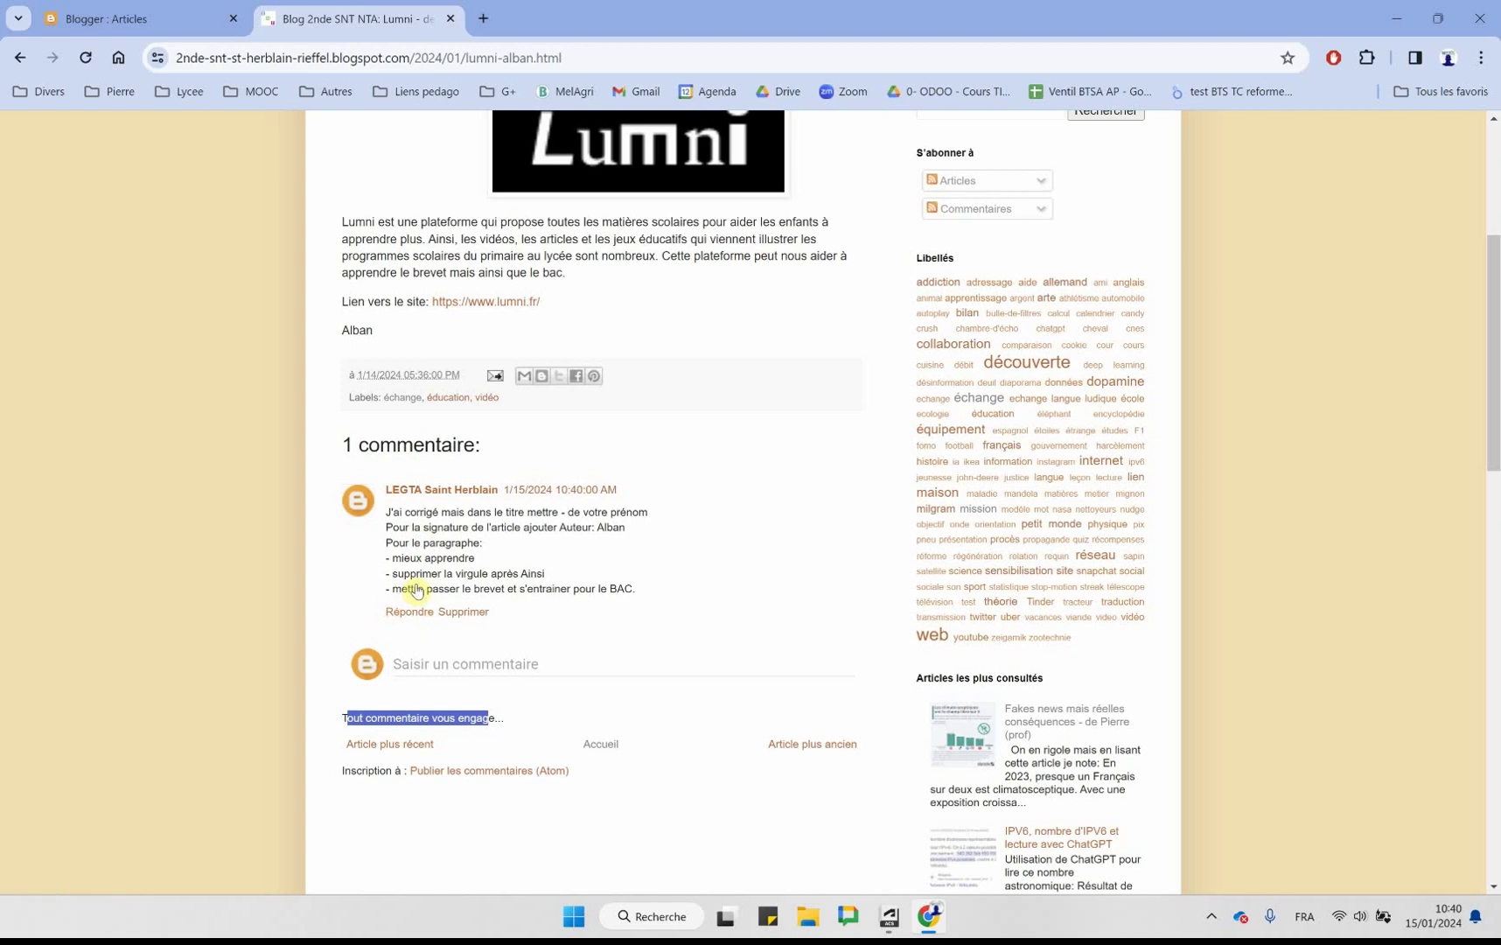
click(413, 665)
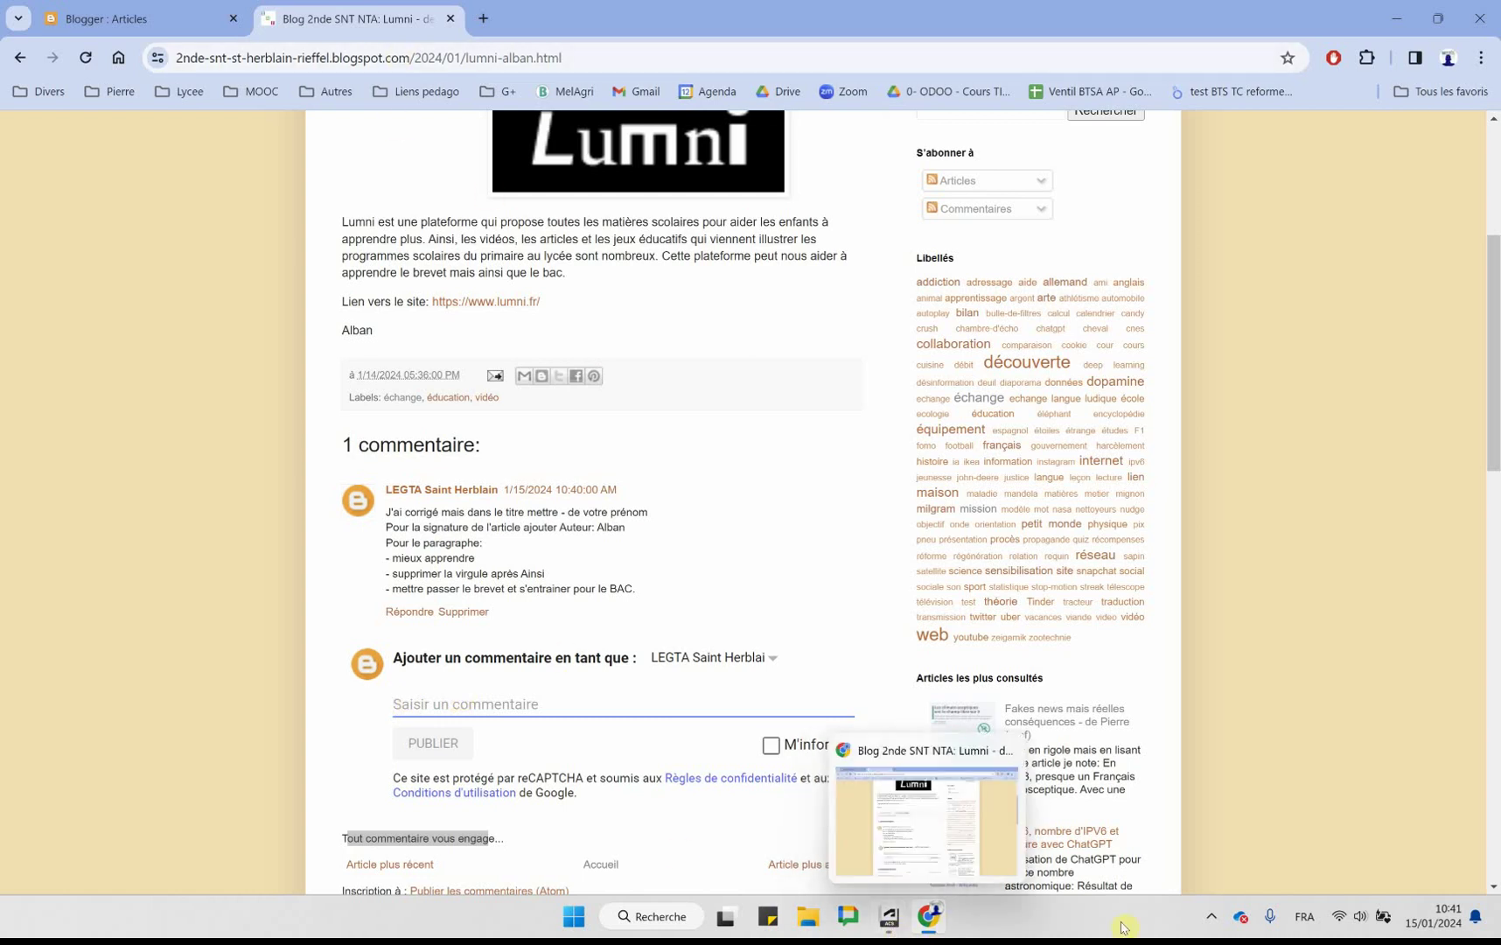
click(1200, 908)
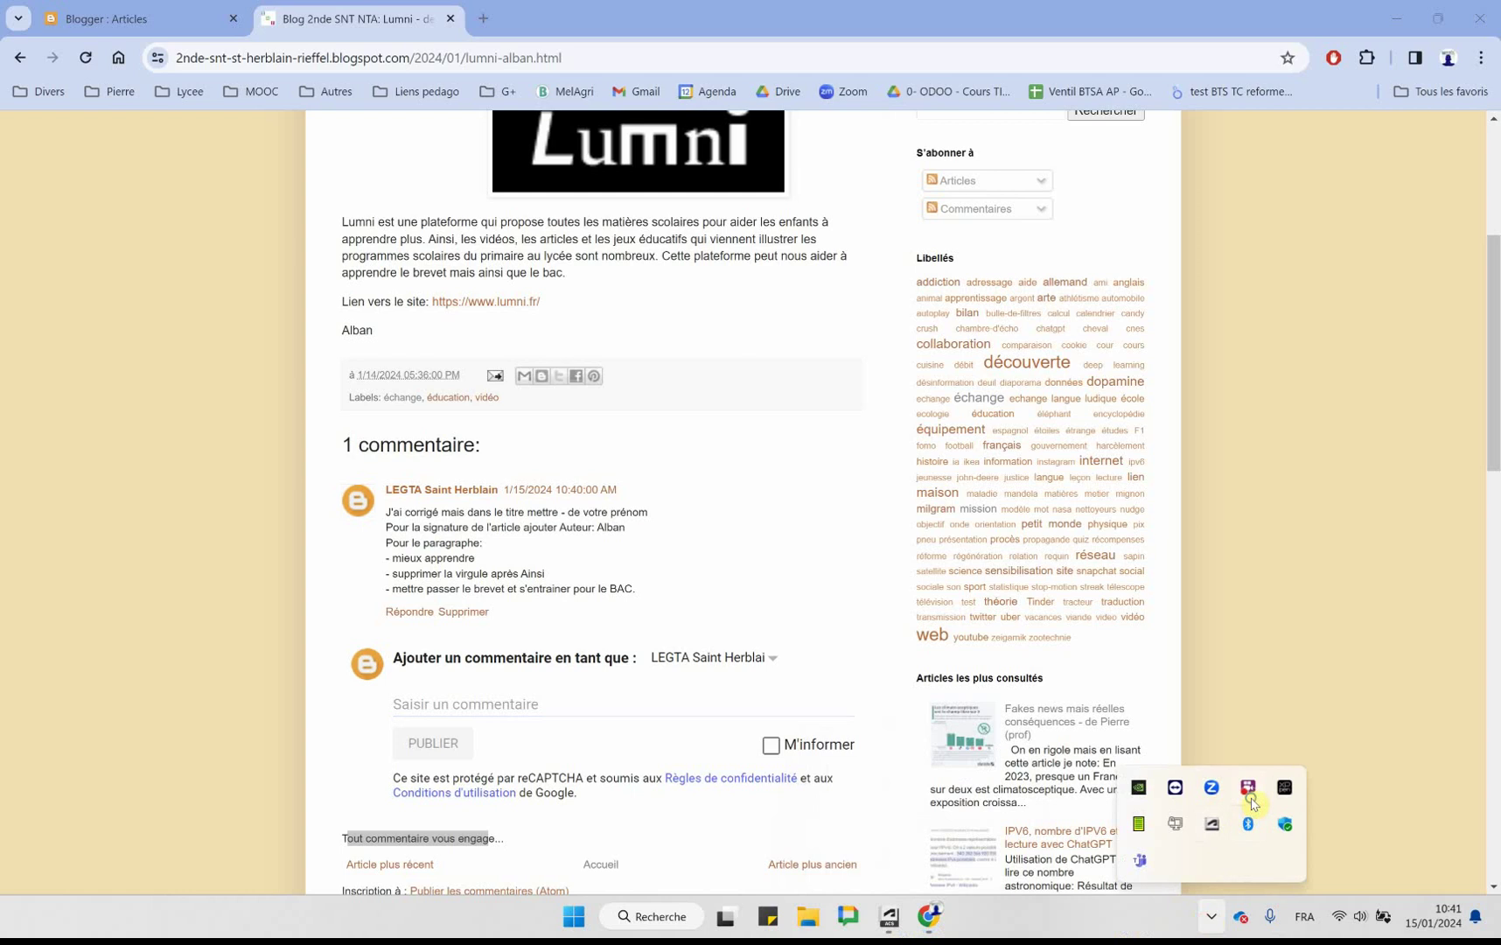